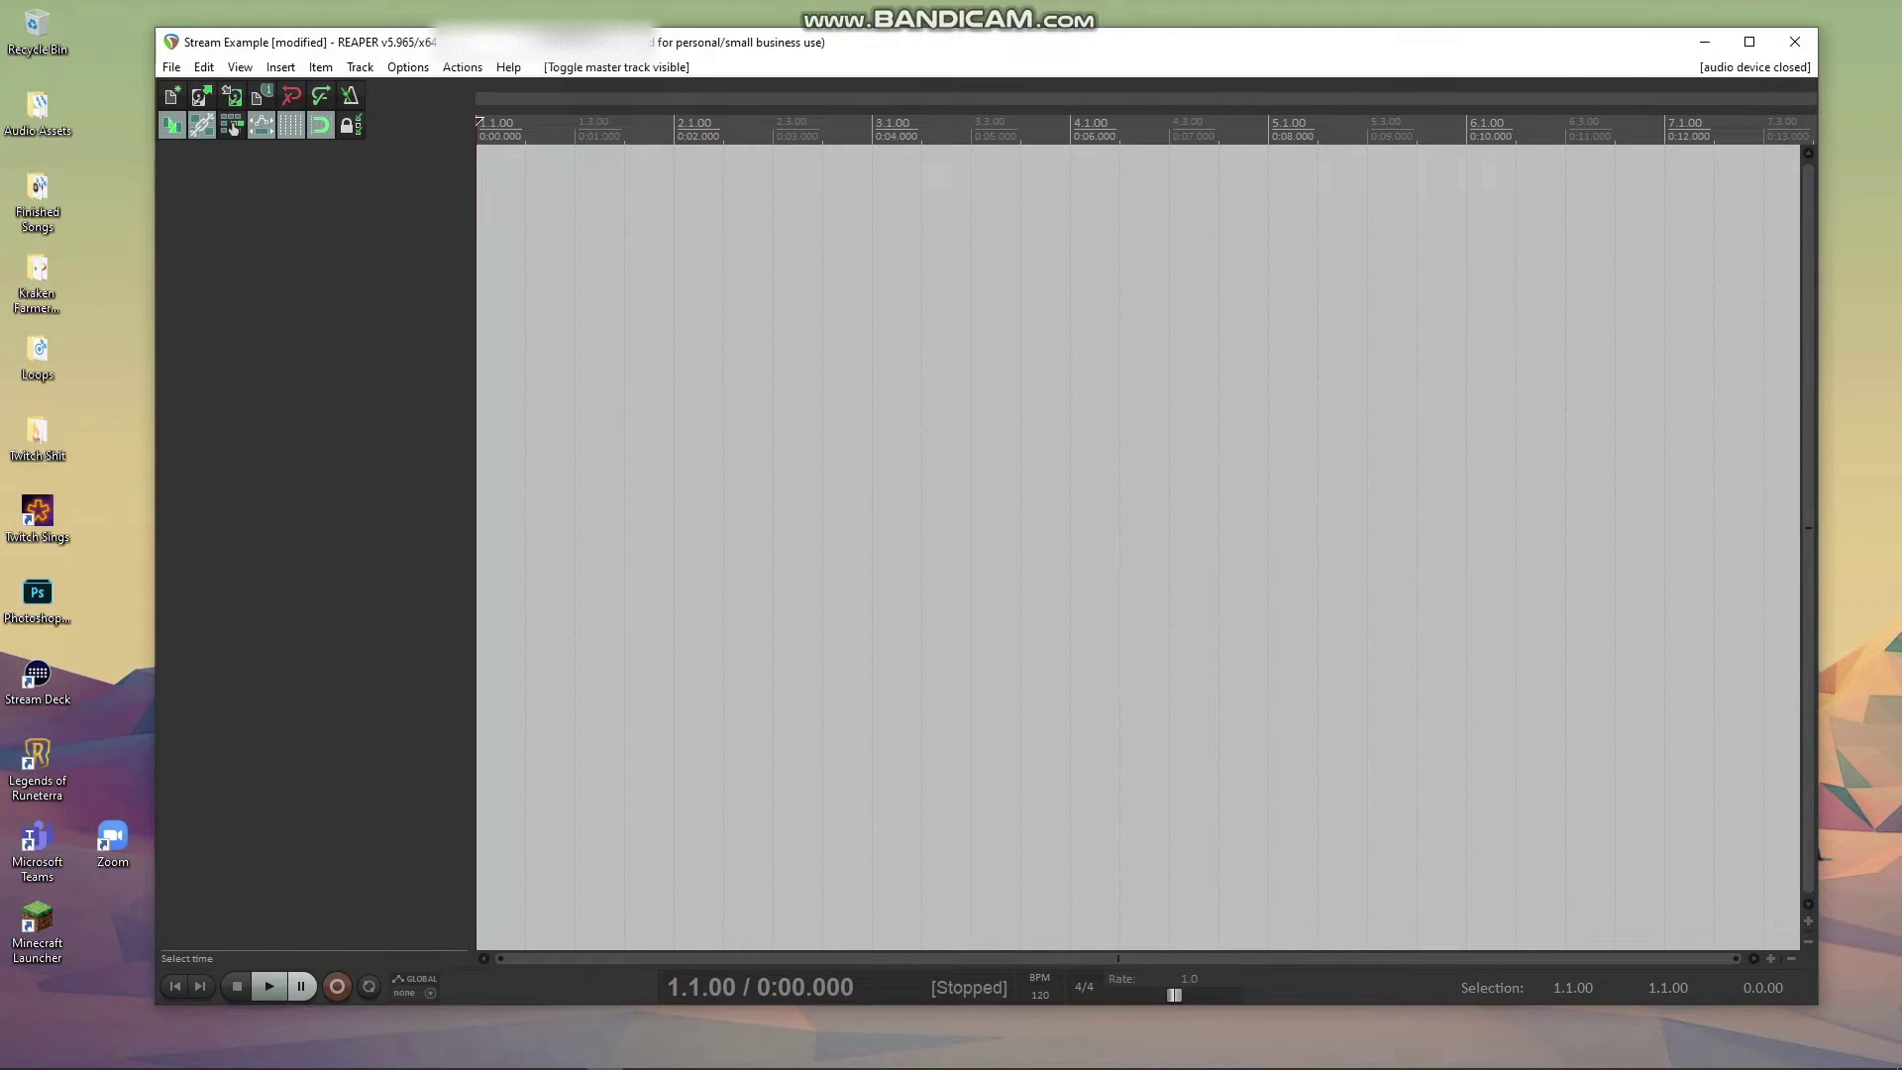
Step: Add two new tracks and name them Voice and Instrument
{"action": "key", "text": "ctrl+t"}
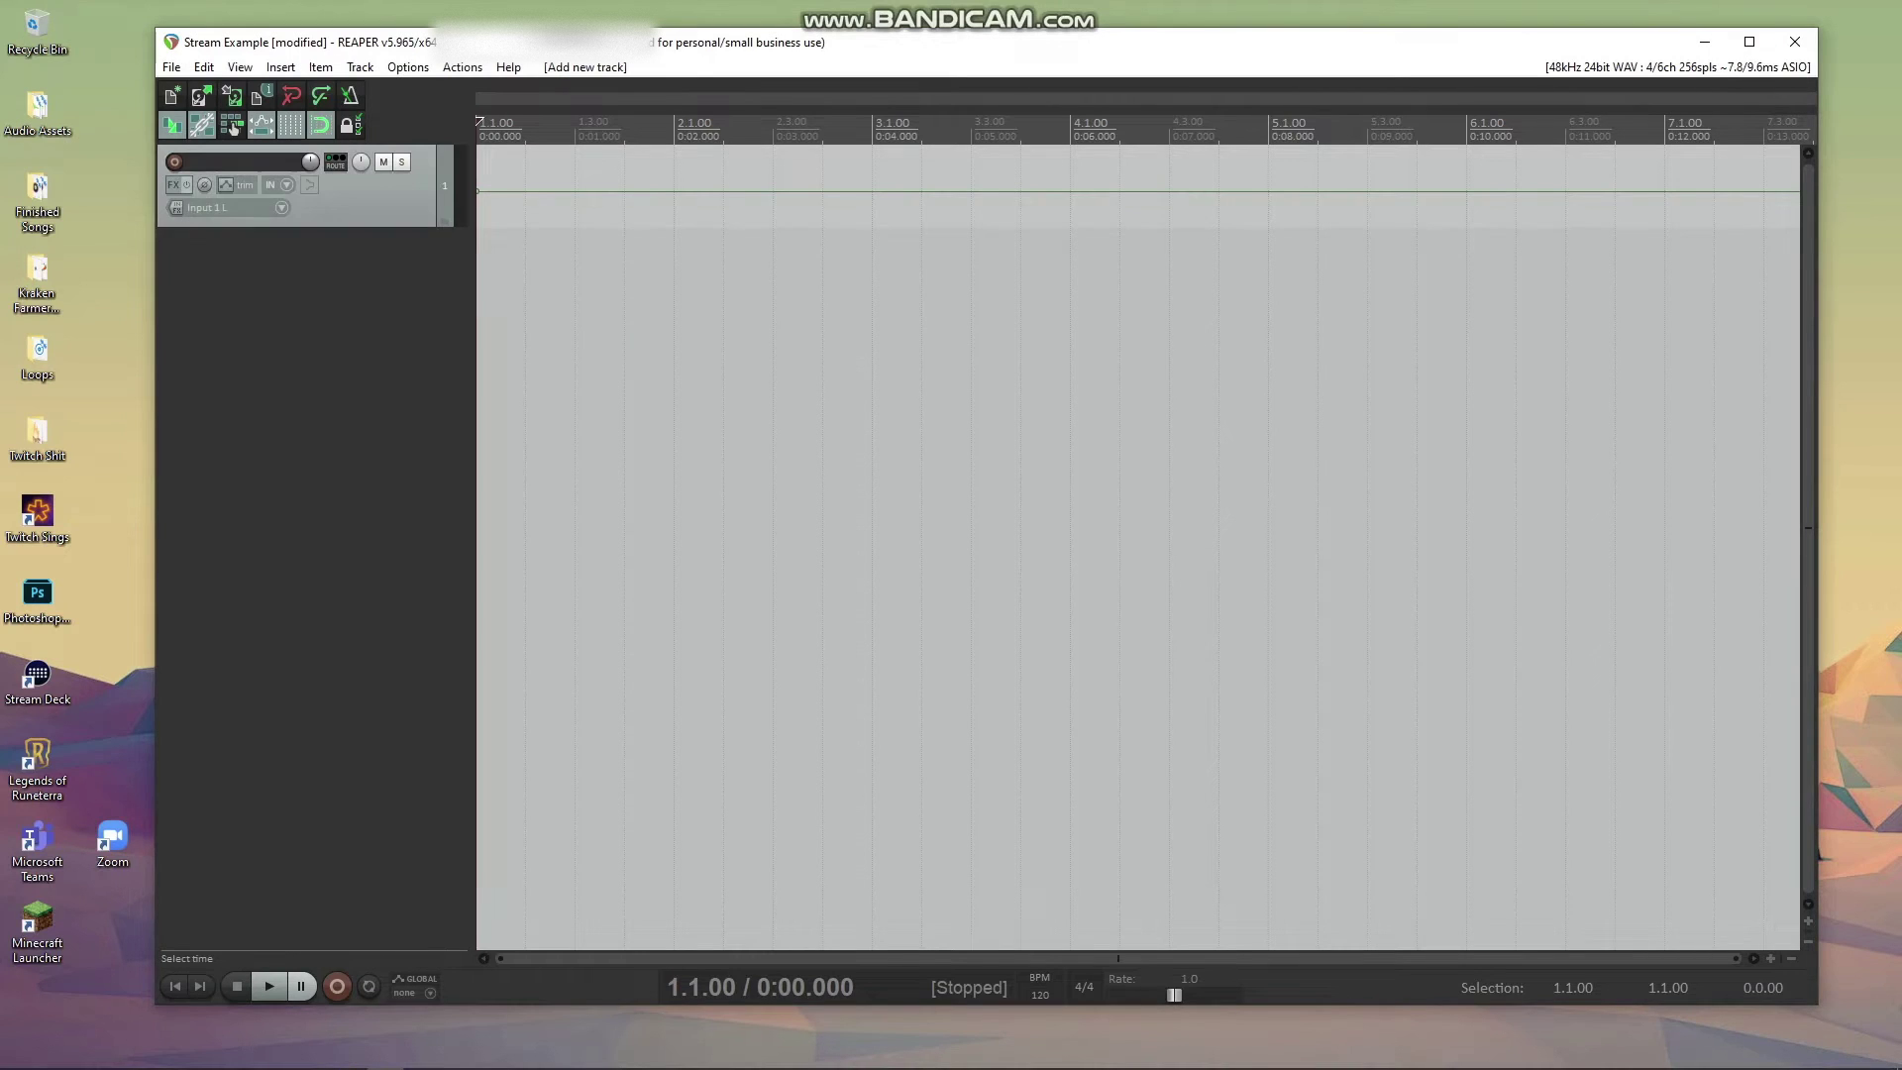
{"action": "key", "text": "ctrl+t"}
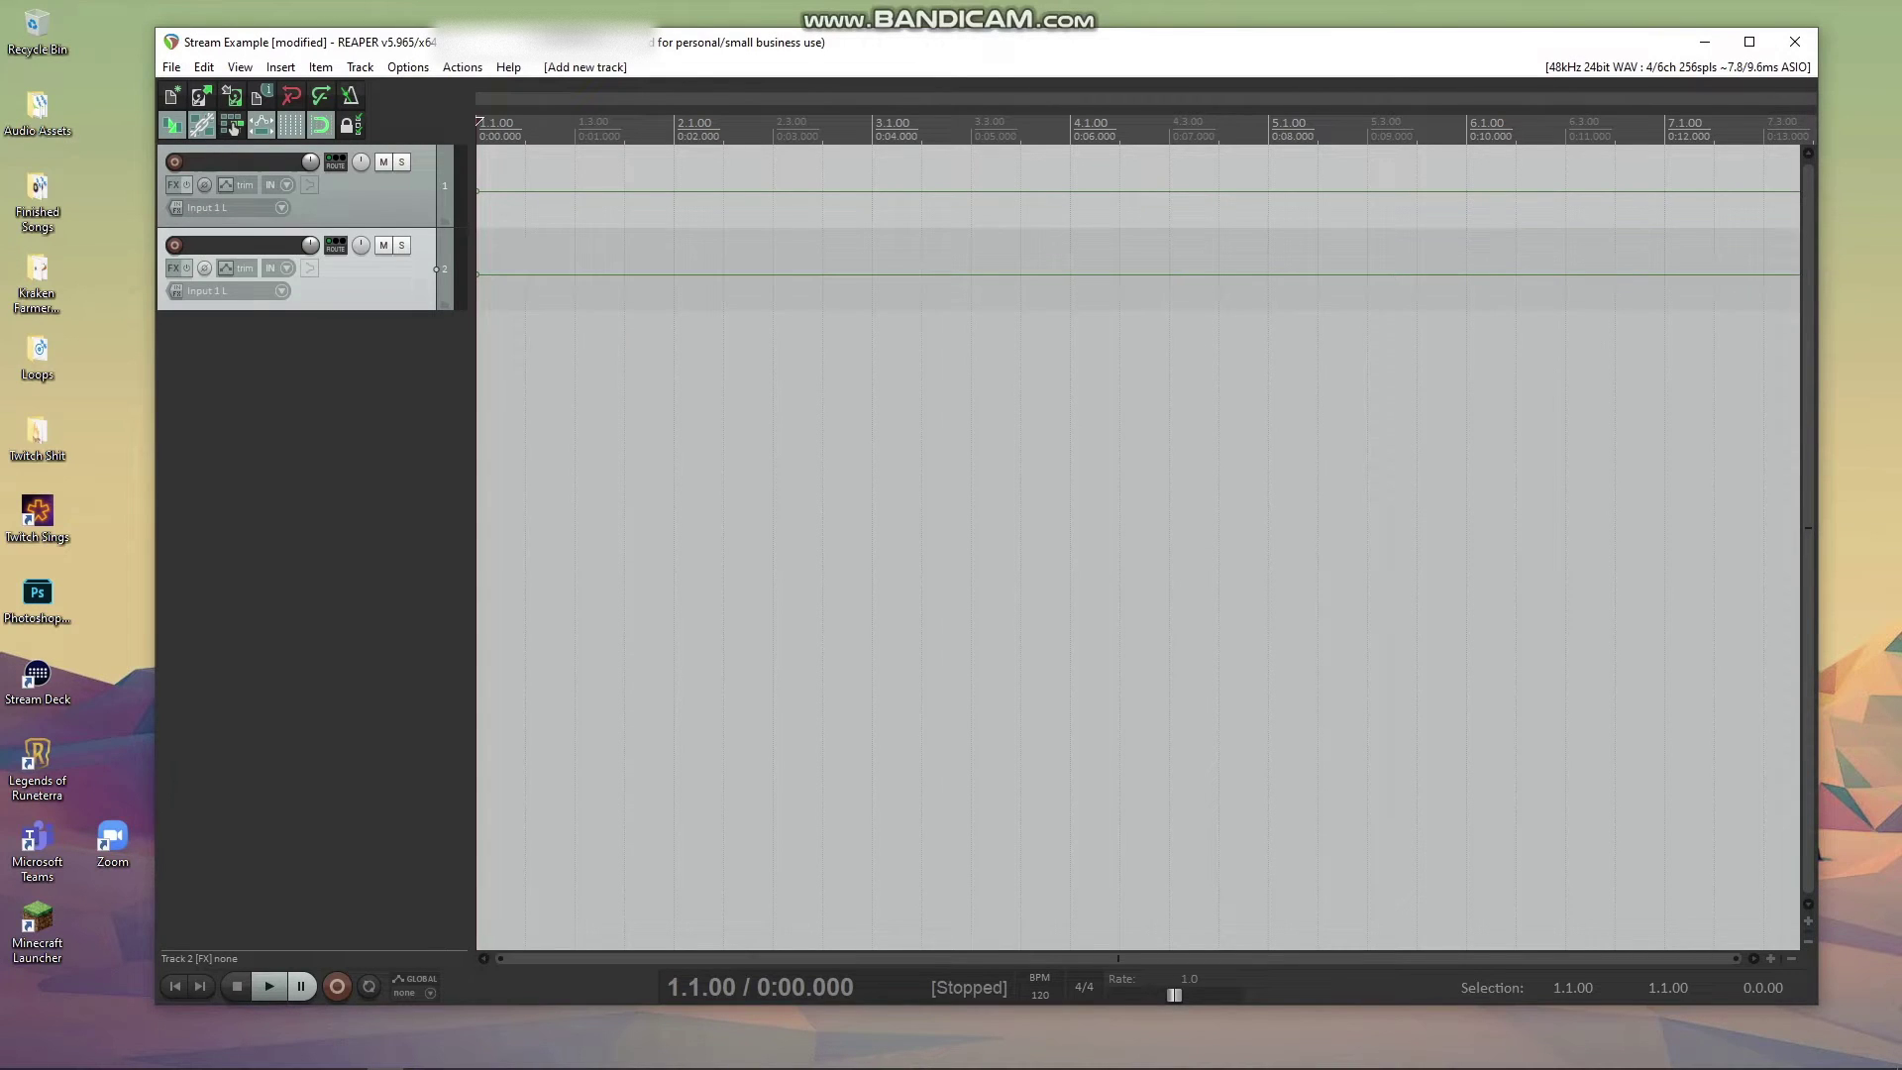
{"action": "left_click", "coordinate": [277, 163]}
{"action": "double_click", "coordinate": [277, 162]}
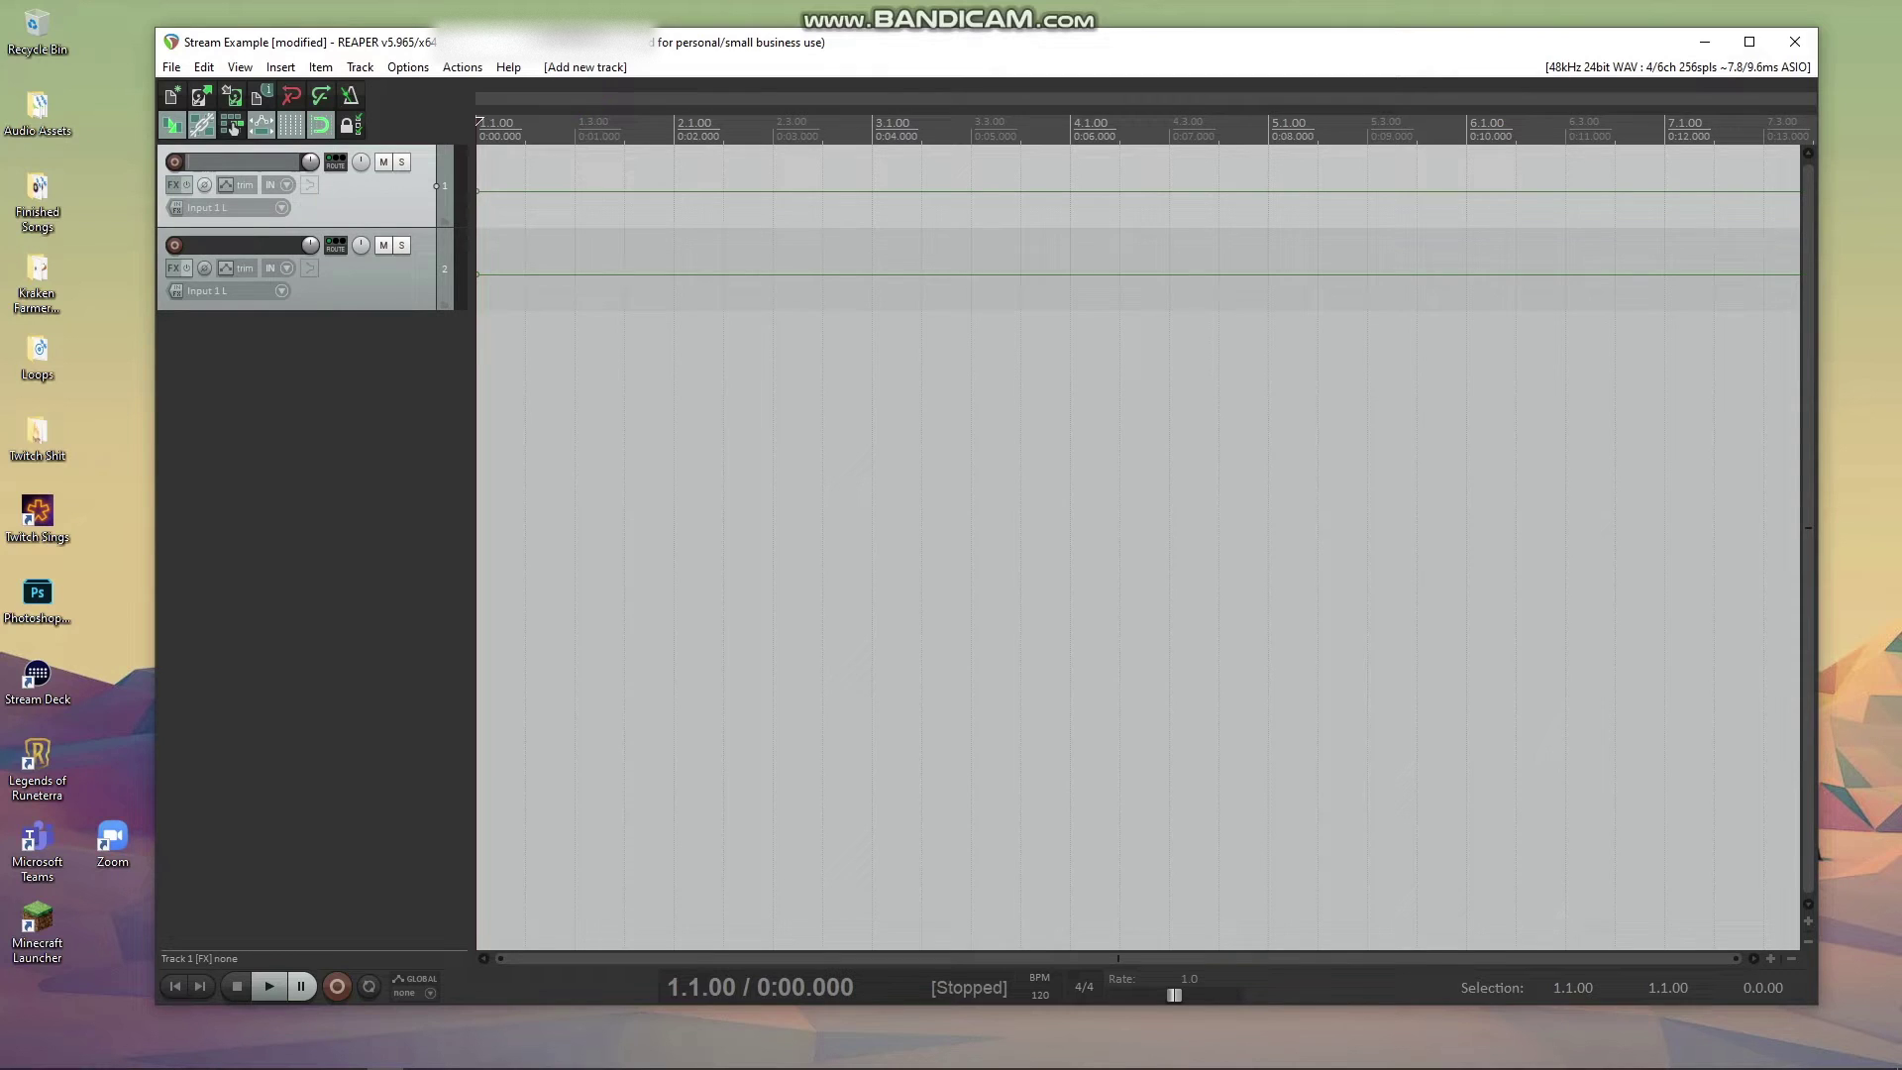
{"action": "key", "text": "Return"}
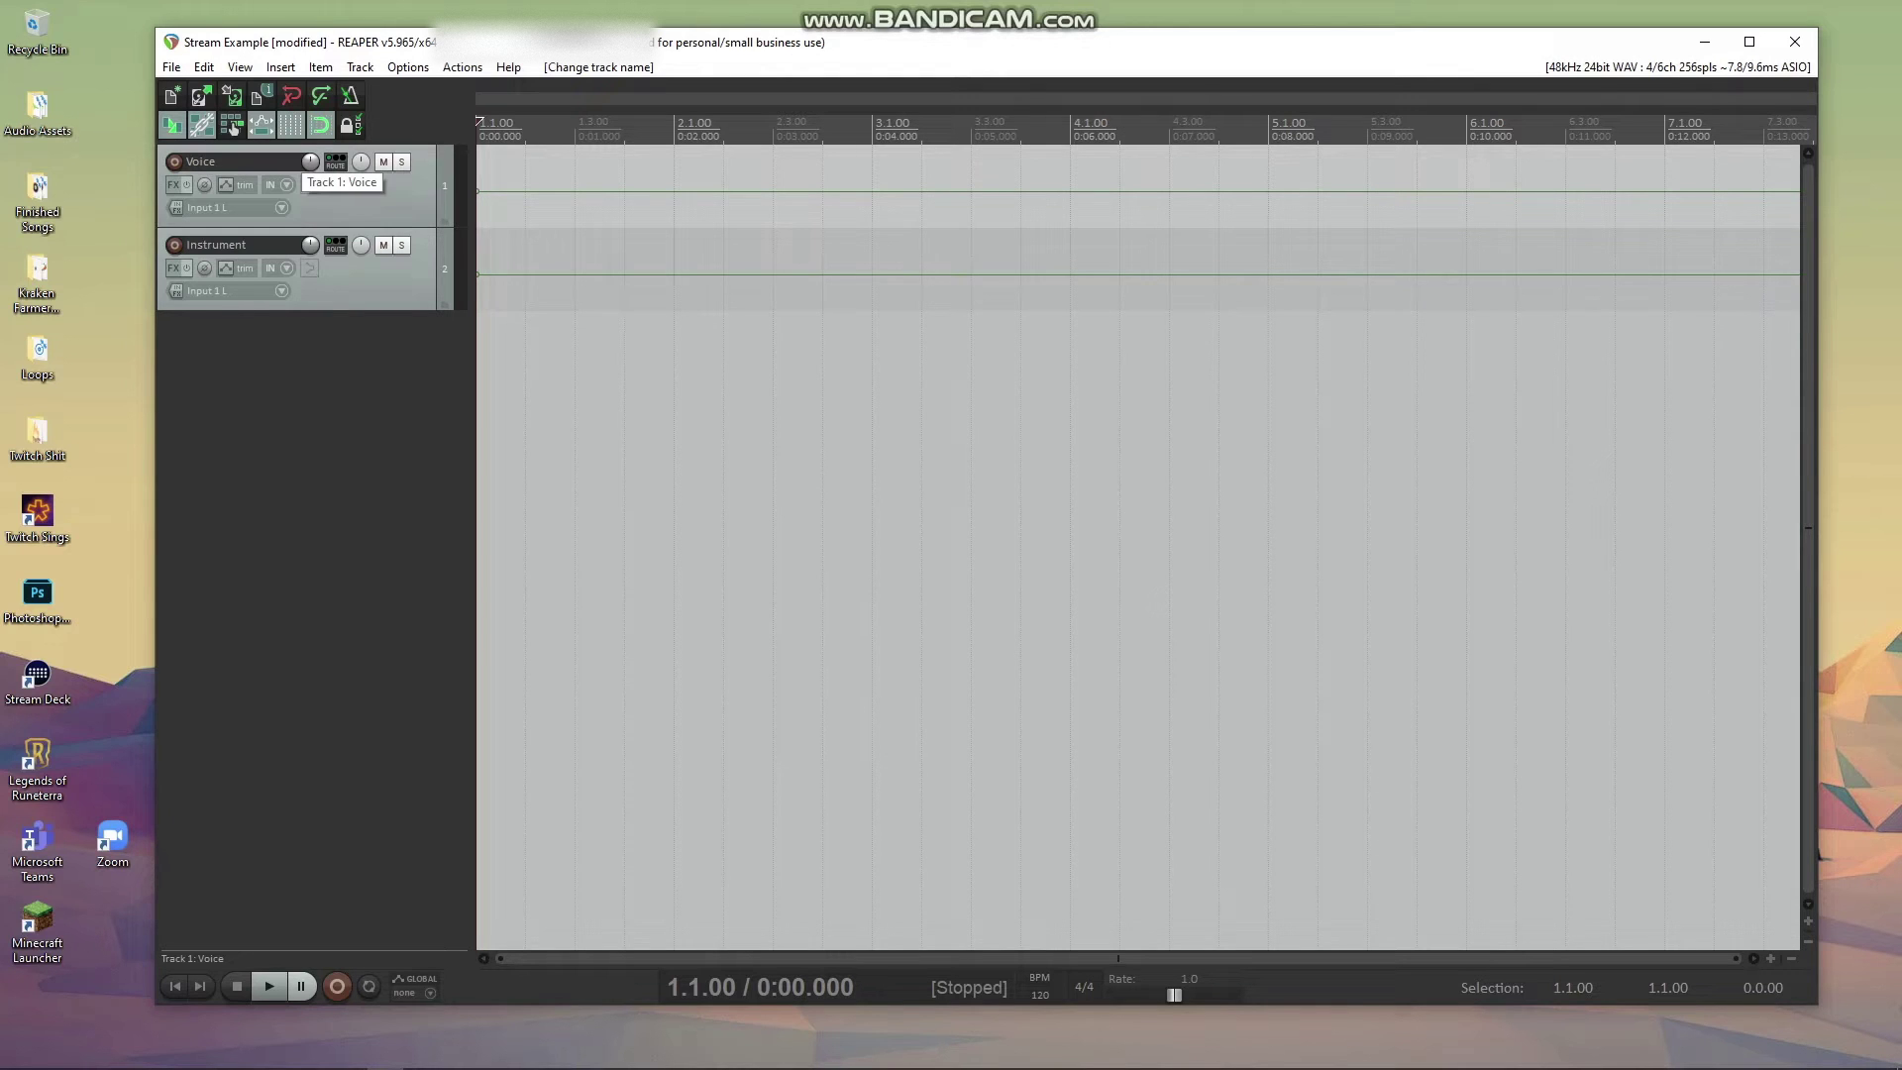
Step: Check the audio device preferences, and assign mono Input 1 to the Voice track and Input 2 to the Instrument track
{"action": "left_click", "coordinate": [407, 66]}
{"action": "left_click", "coordinate": [436, 803]}
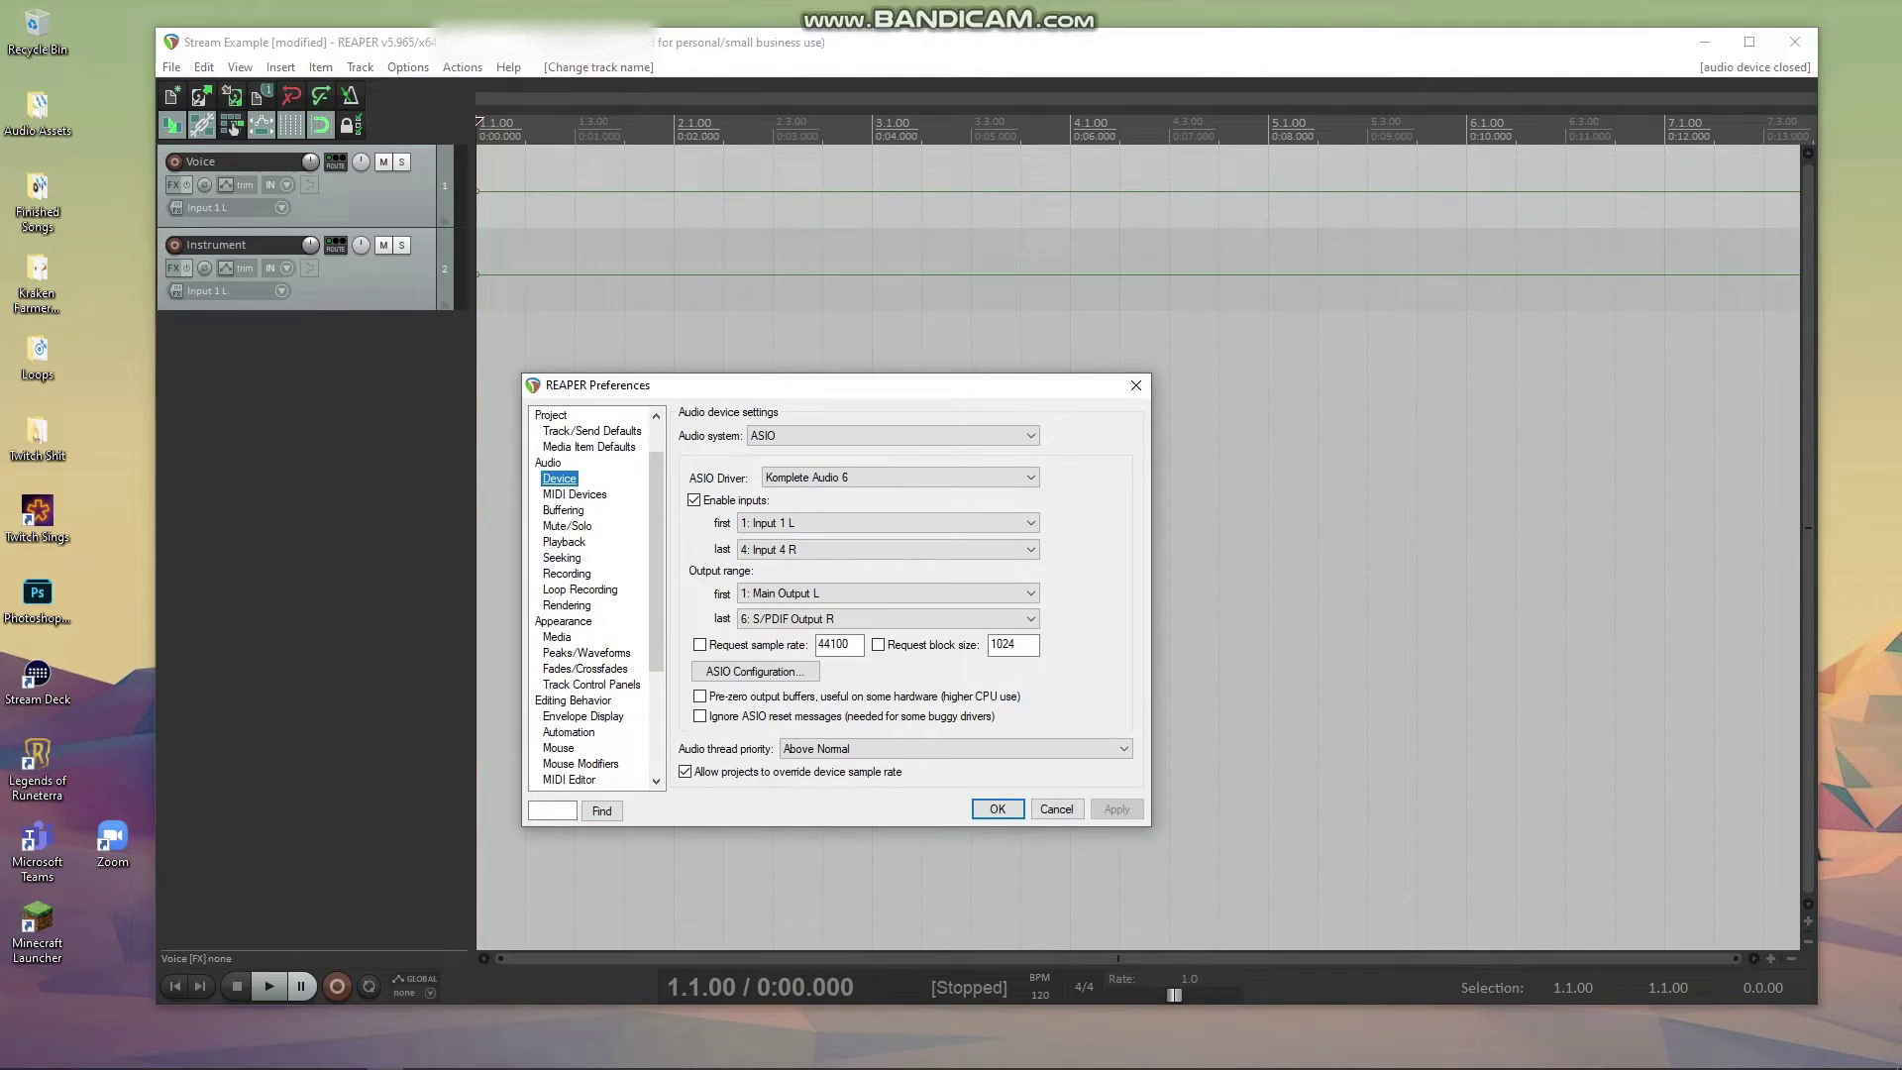
{"action": "left_click", "coordinate": [281, 207]}
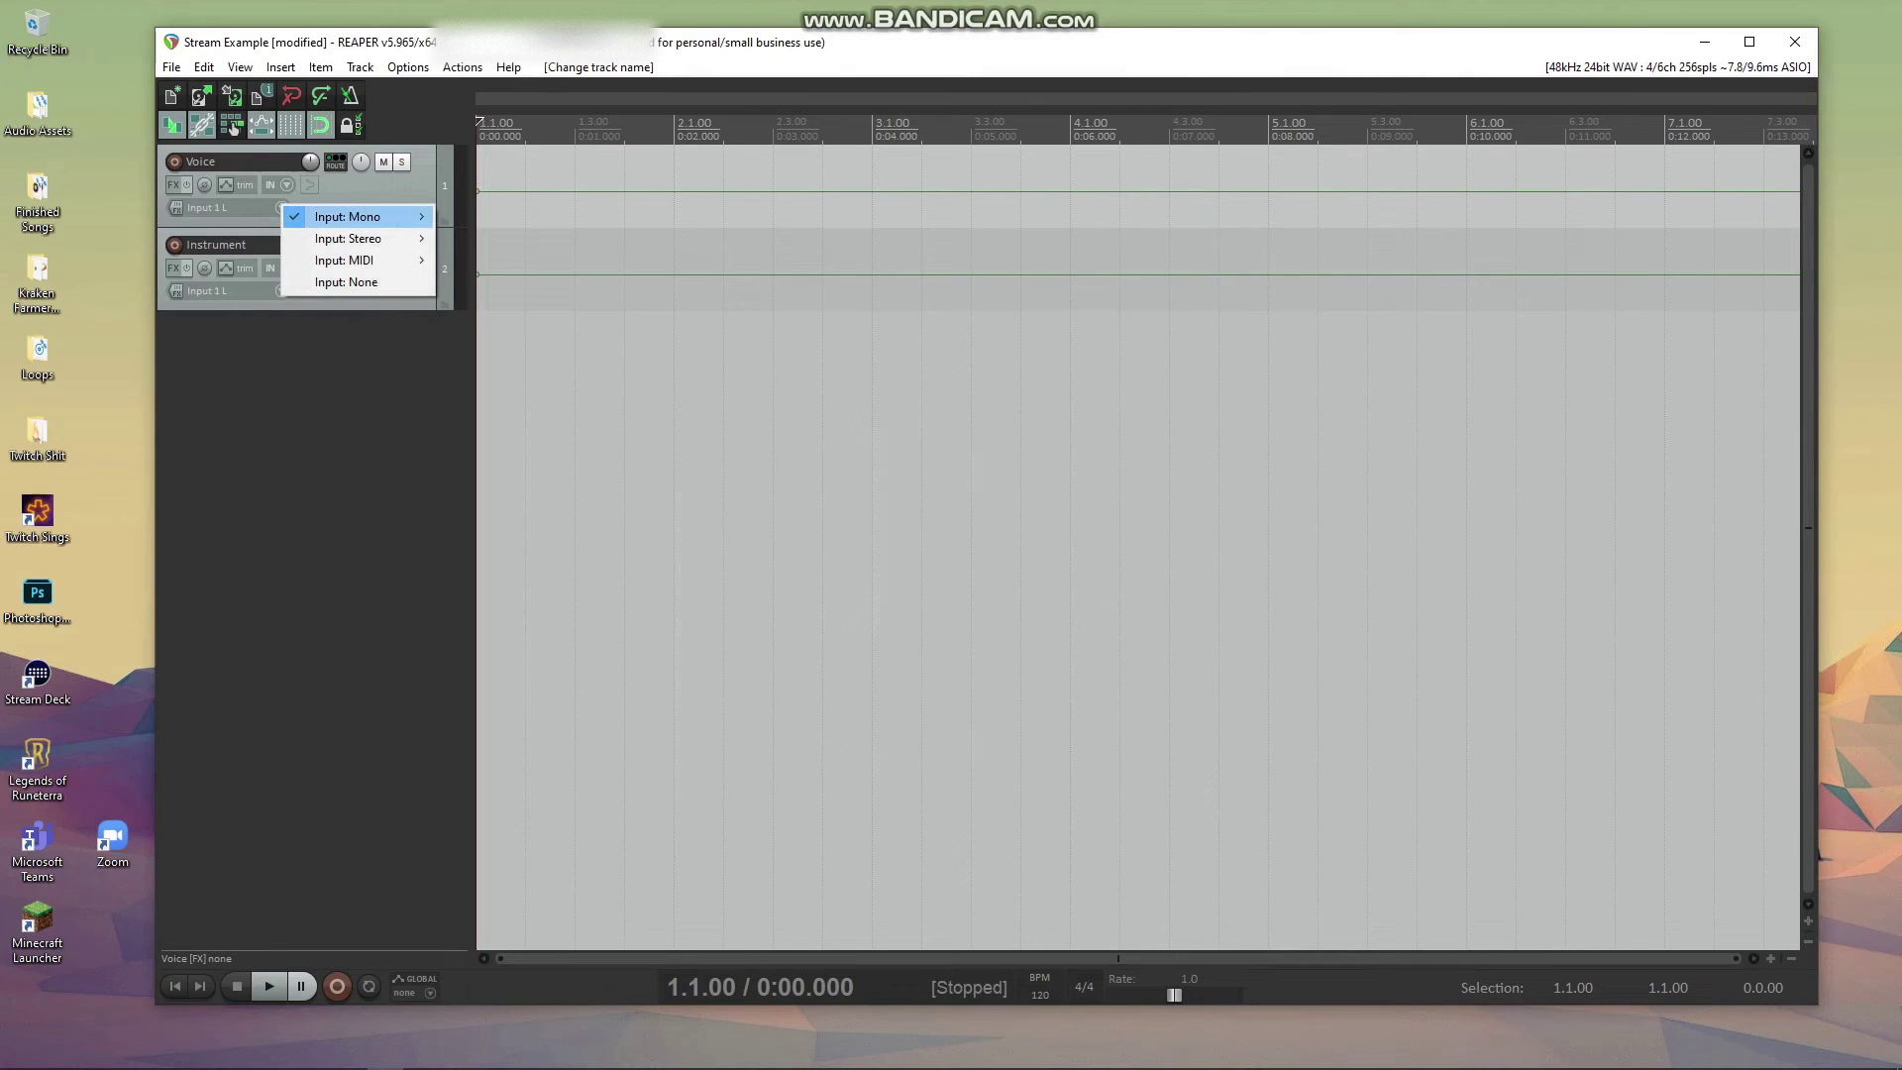
{"action": "mouse_move", "coordinate": [357, 215]}
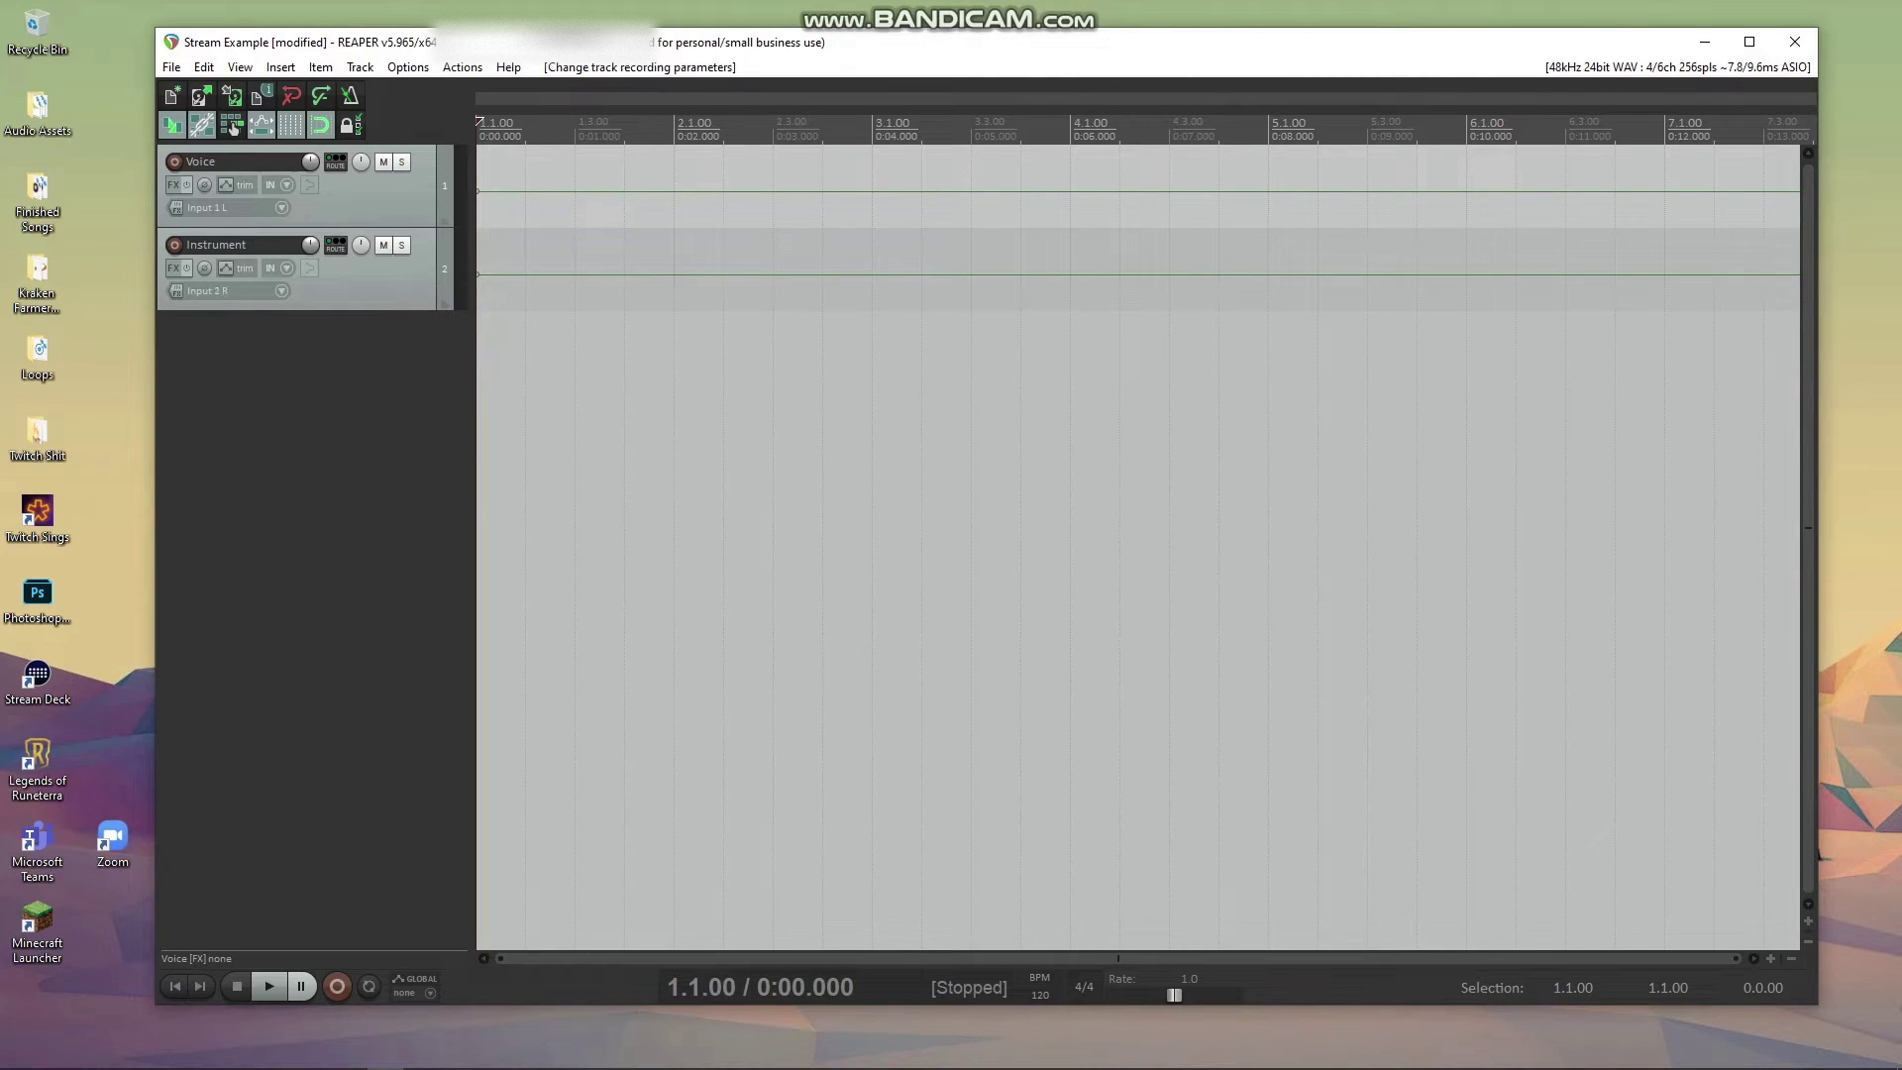
Step: Turn on record monitoring for the Voice and Instrument tracks and arm both for recording
{"action": "left_click", "coordinate": [309, 269]}
{"action": "left_click", "coordinate": [309, 185]}
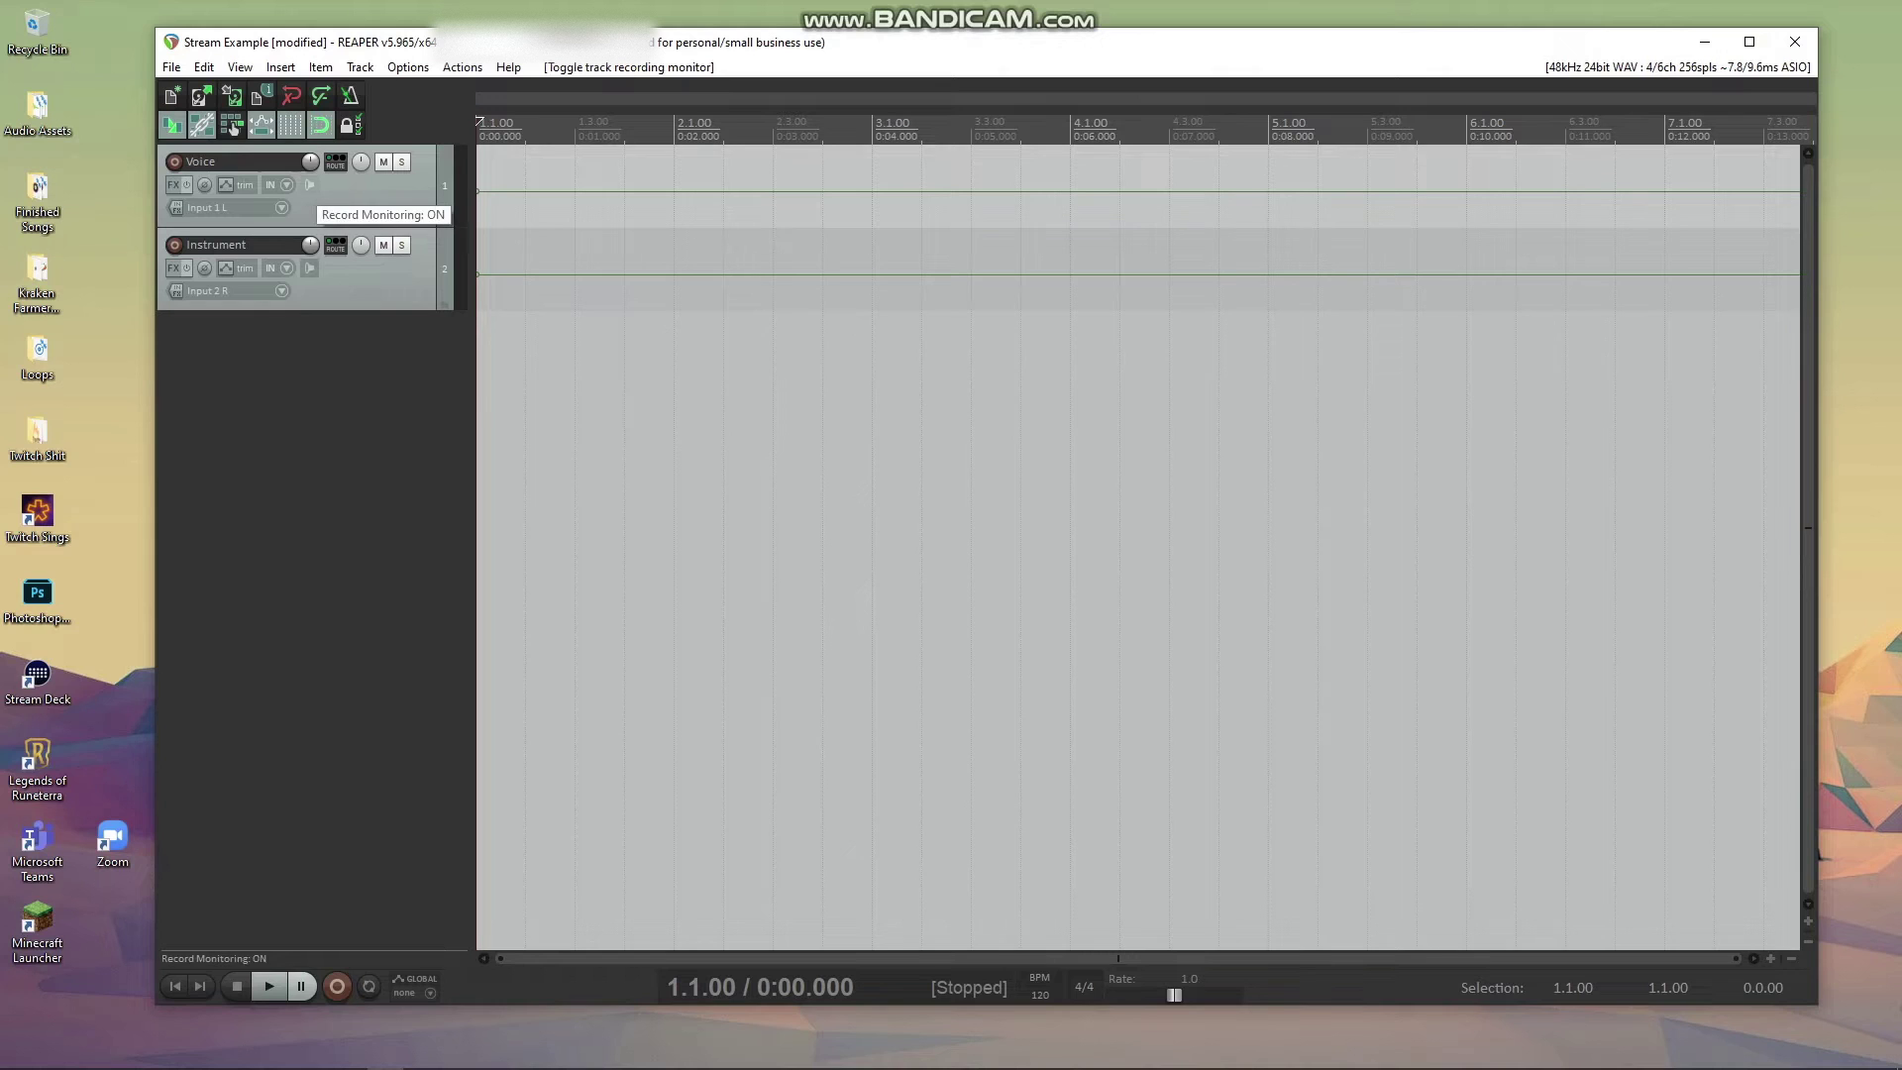
{"action": "left_click", "coordinate": [174, 161]}
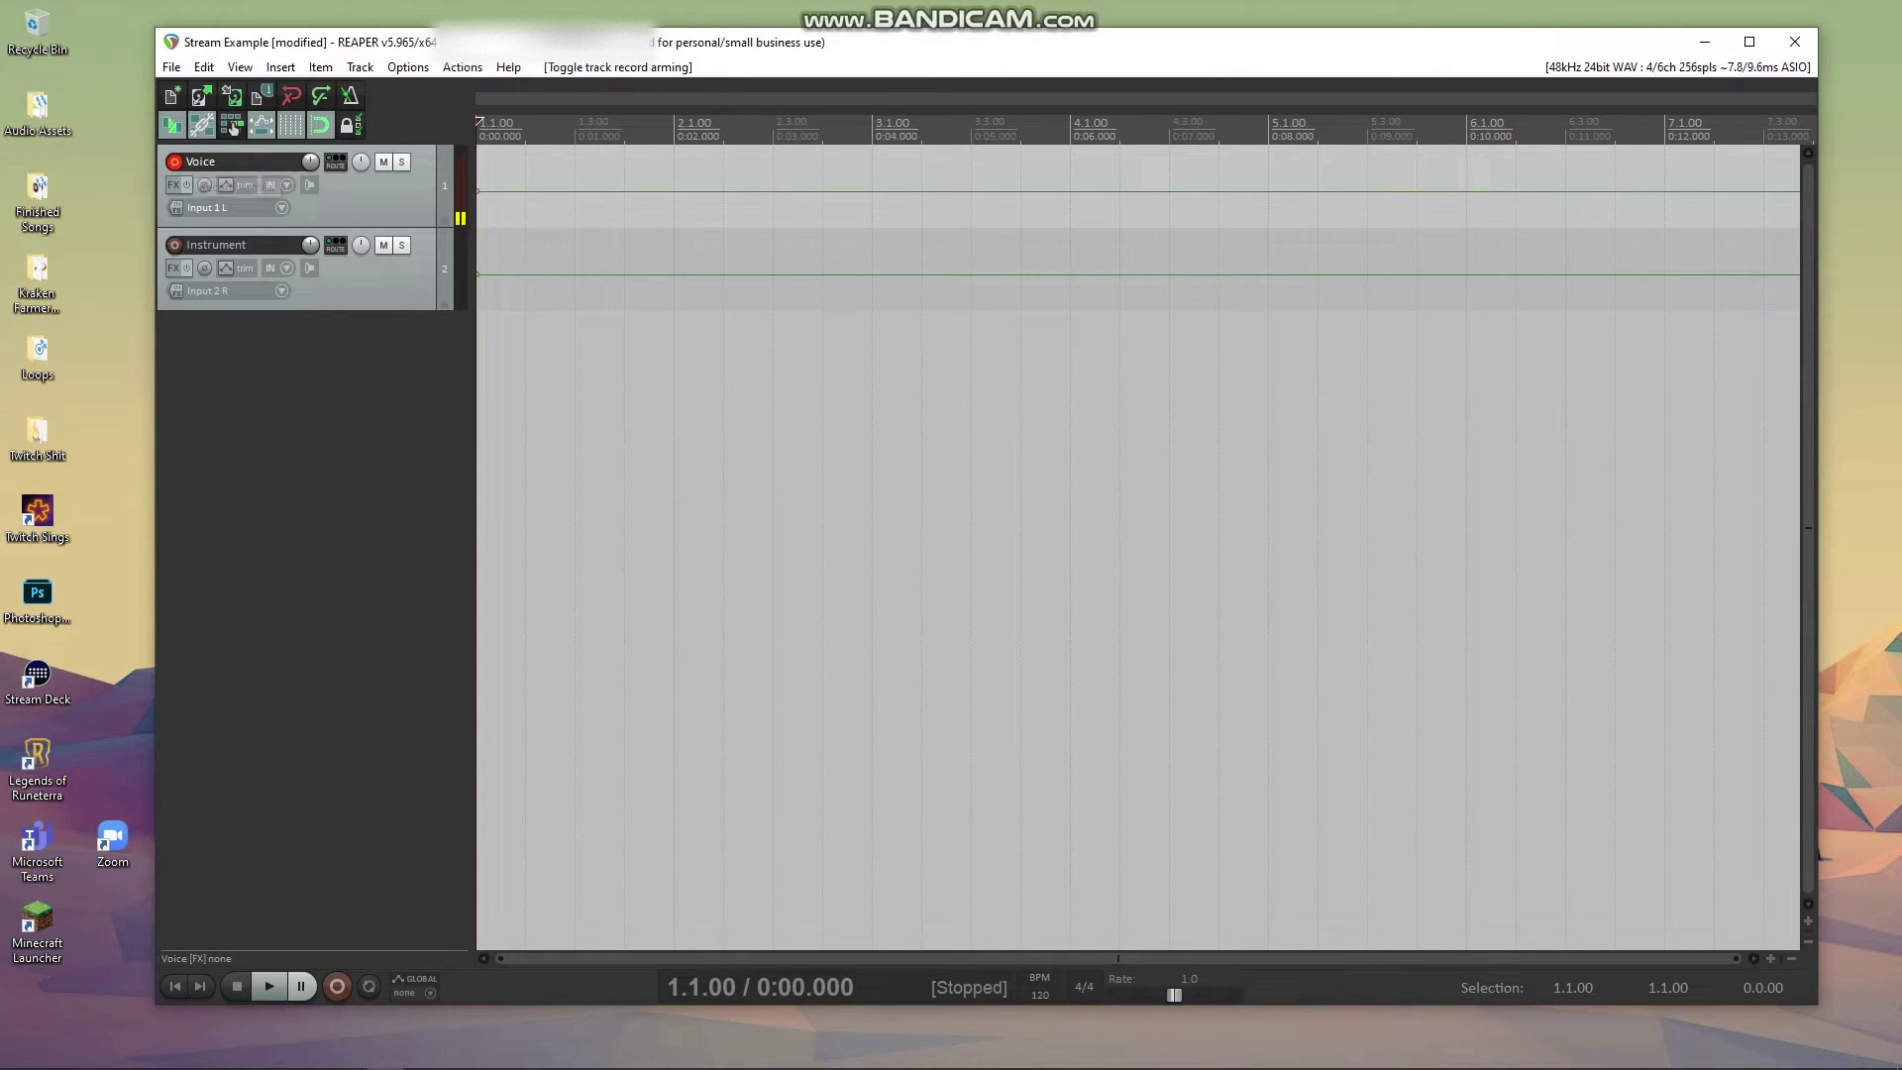
{"action": "left_click", "coordinate": [175, 245]}
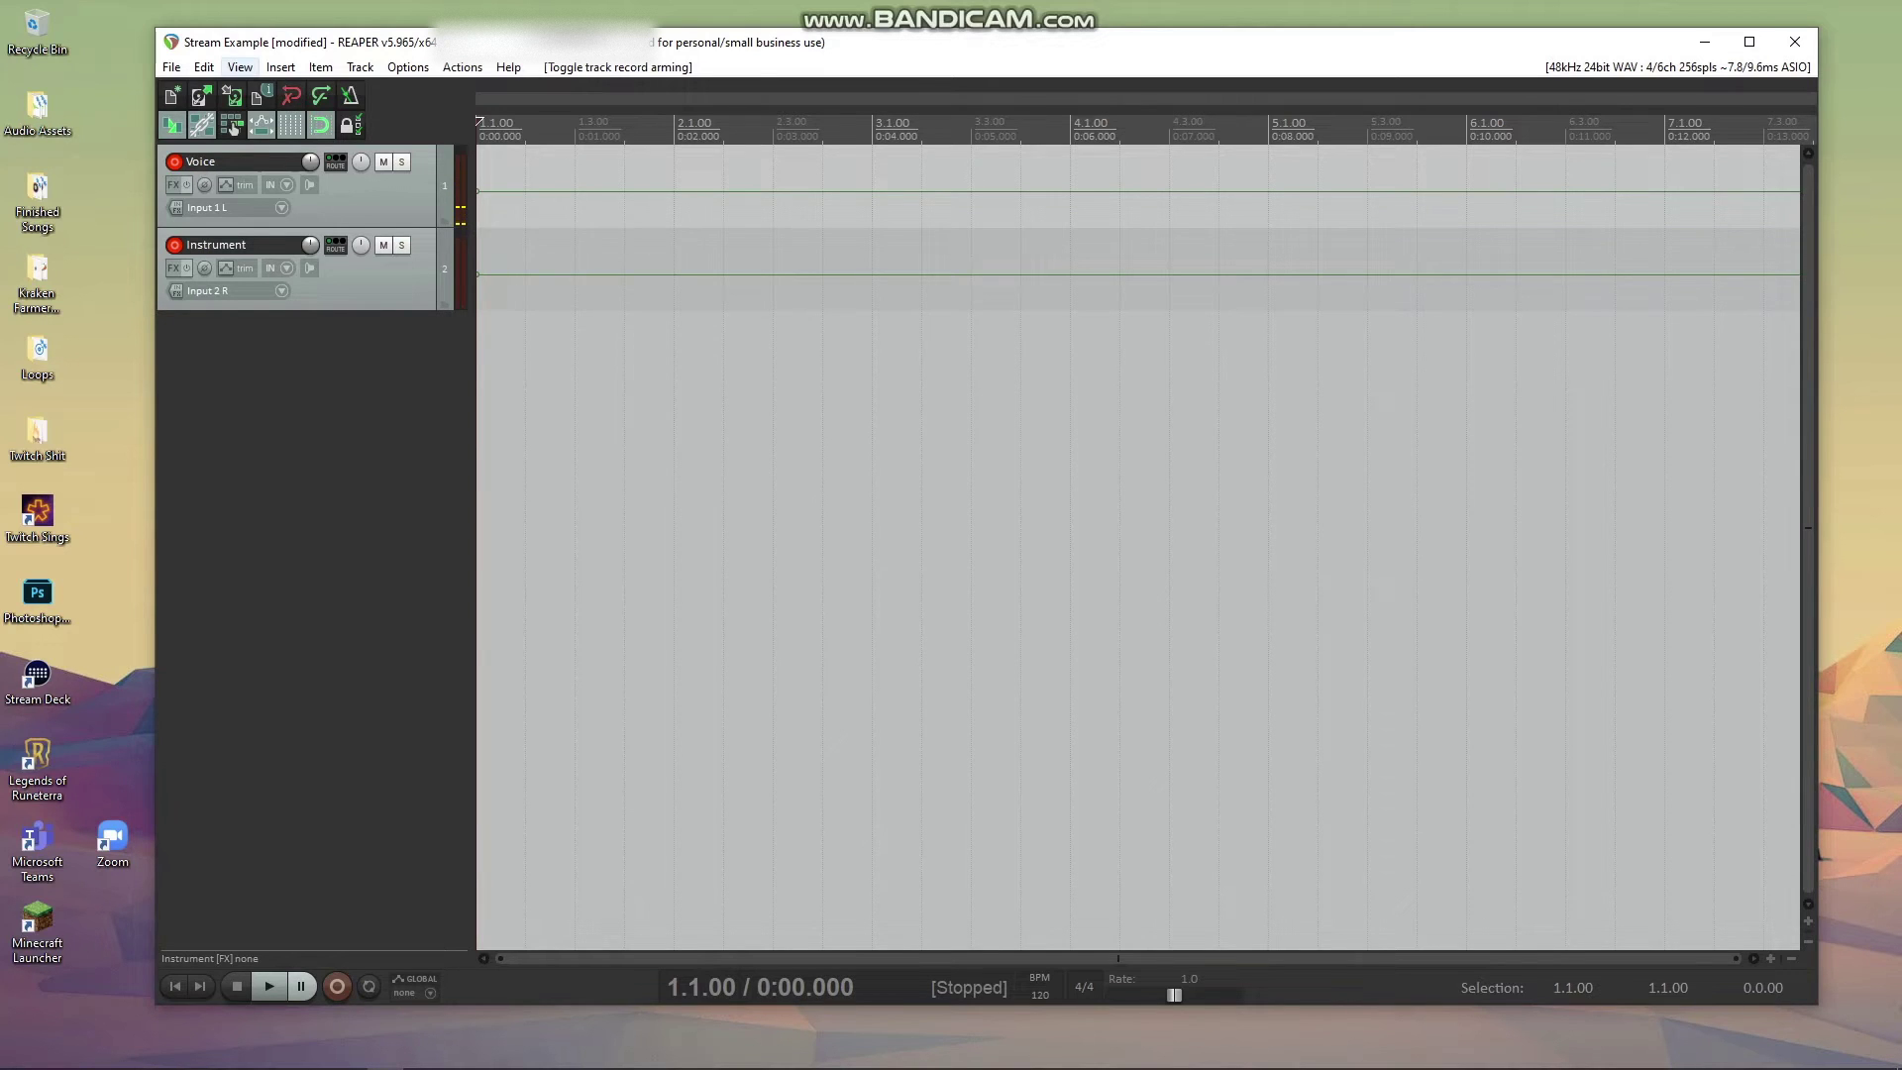
Step: Show the master track and add the ReaStream (ReaPlugs Edition) effect to it
{"action": "left_click", "coordinate": [239, 66]}
{"action": "left_click", "coordinate": [262, 122]}
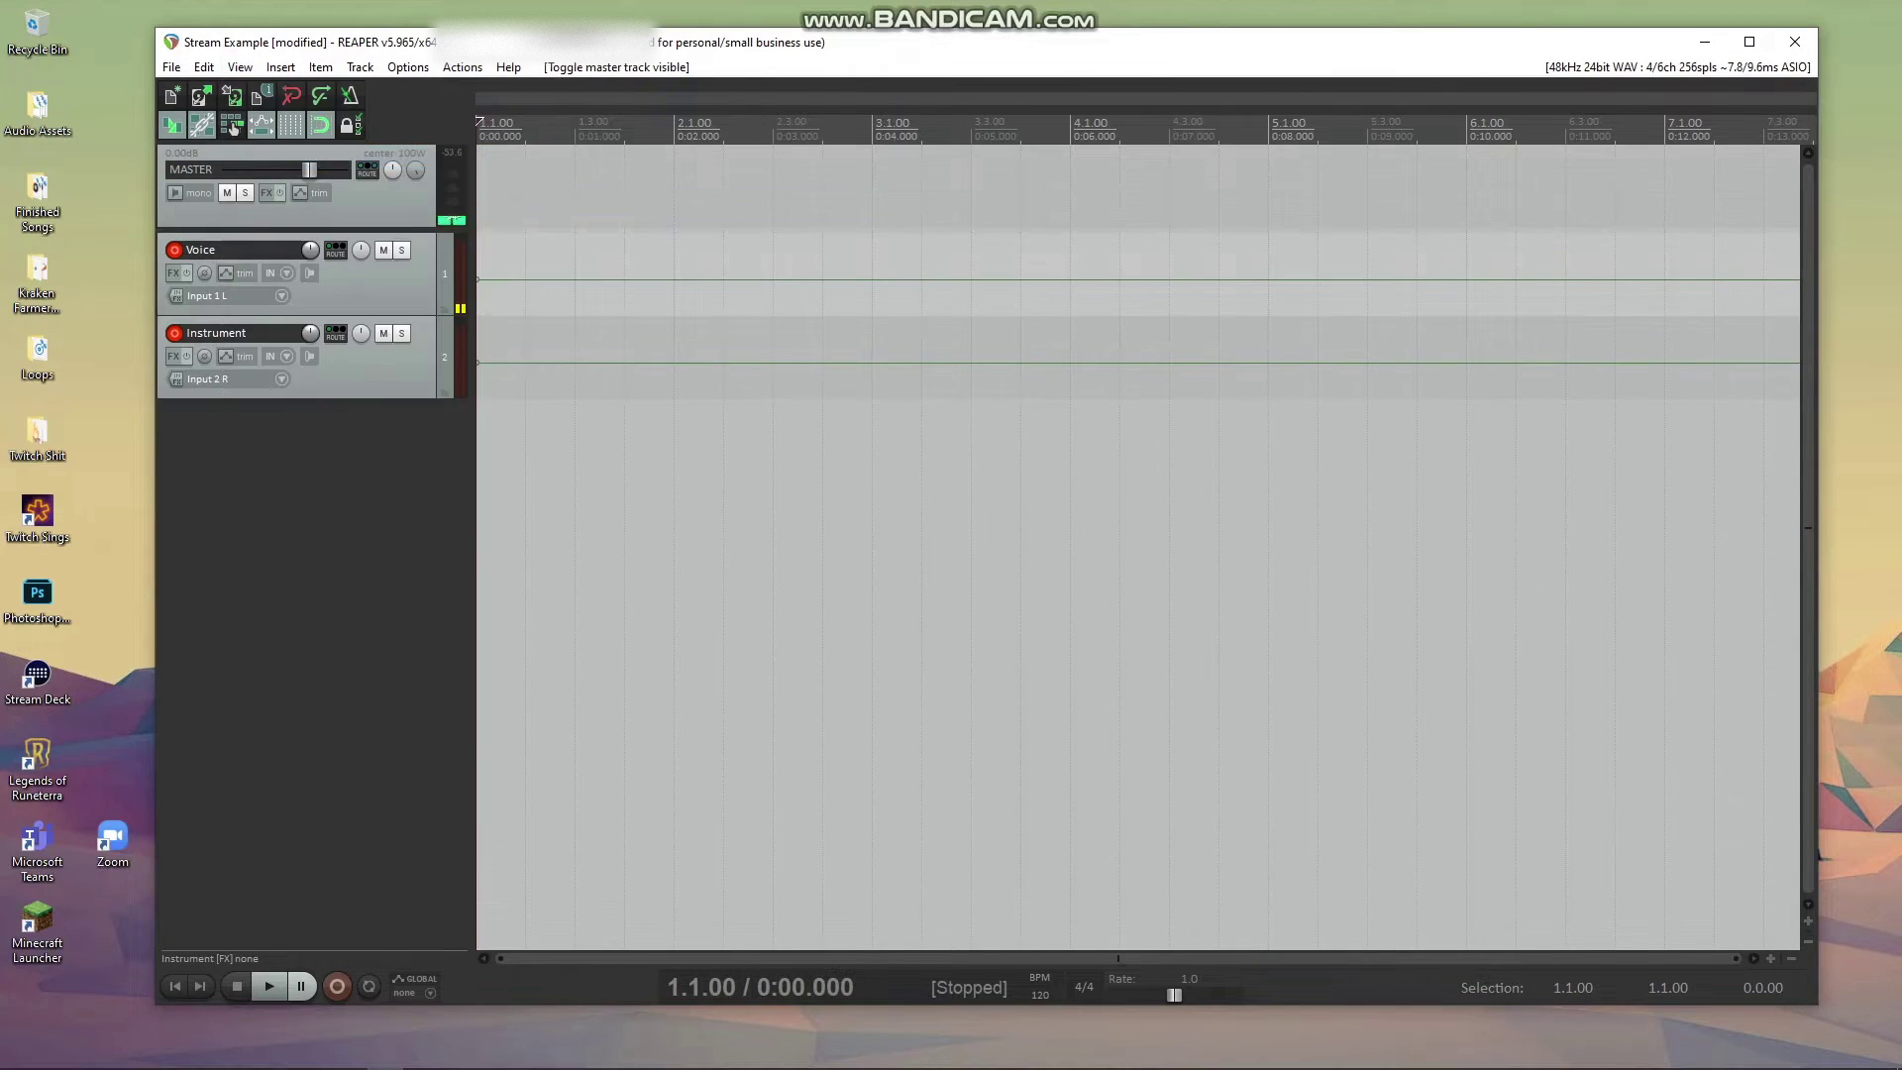
{"action": "left_click", "coordinate": [267, 192]}
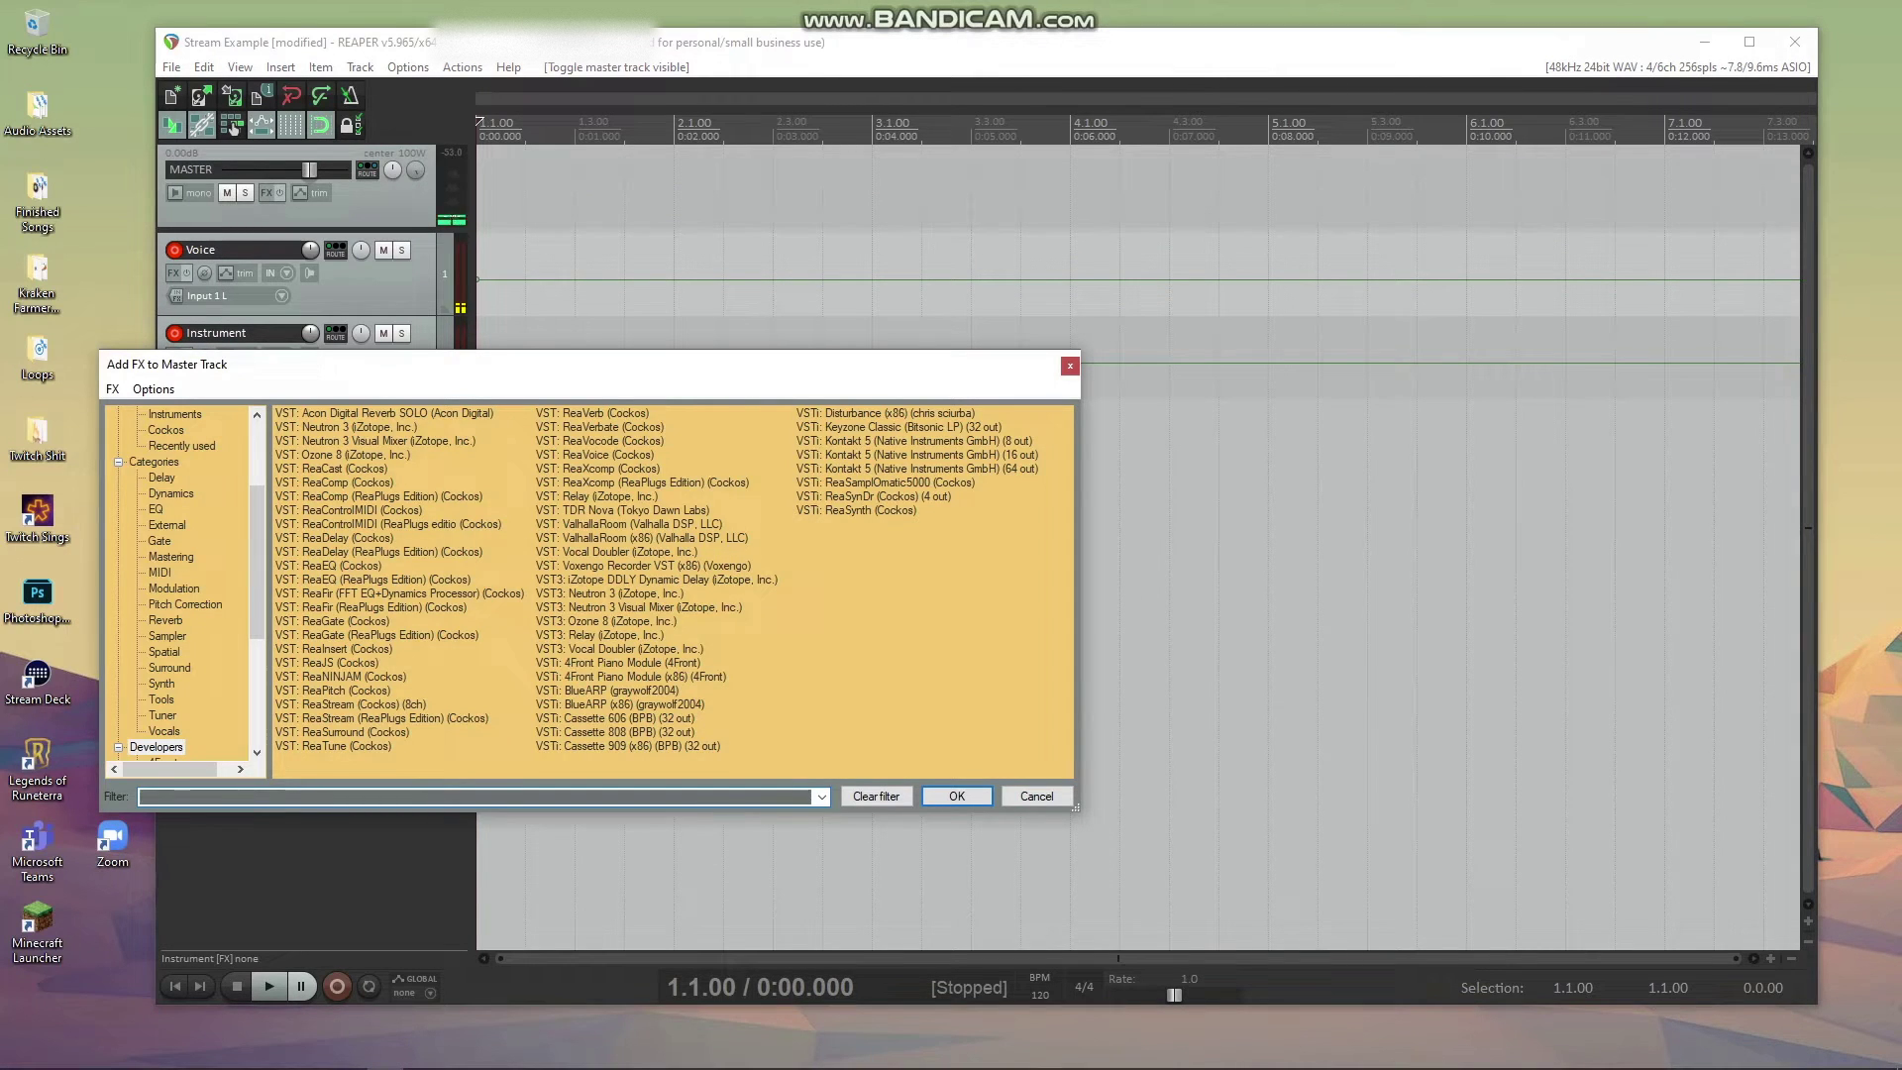
{"action": "left_click", "coordinate": [382, 718]}
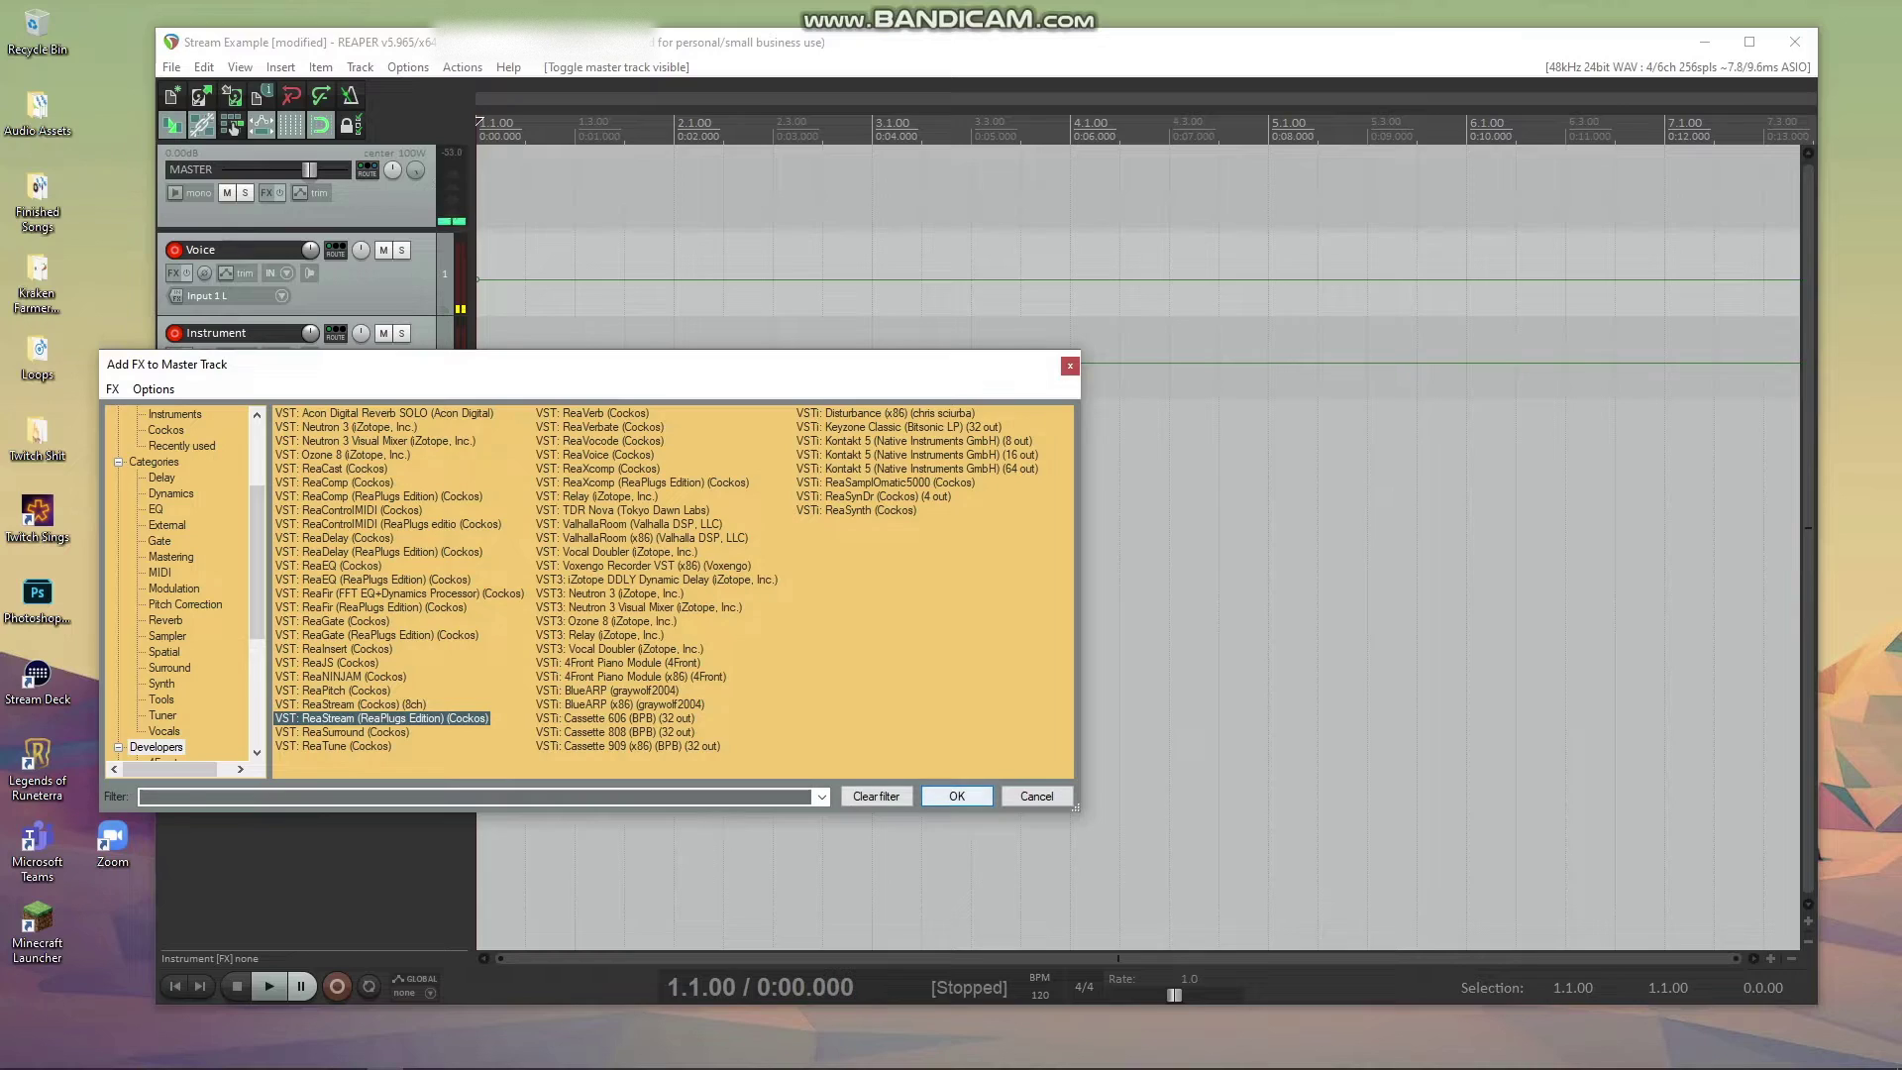
{"action": "left_click", "coordinate": [954, 795]}
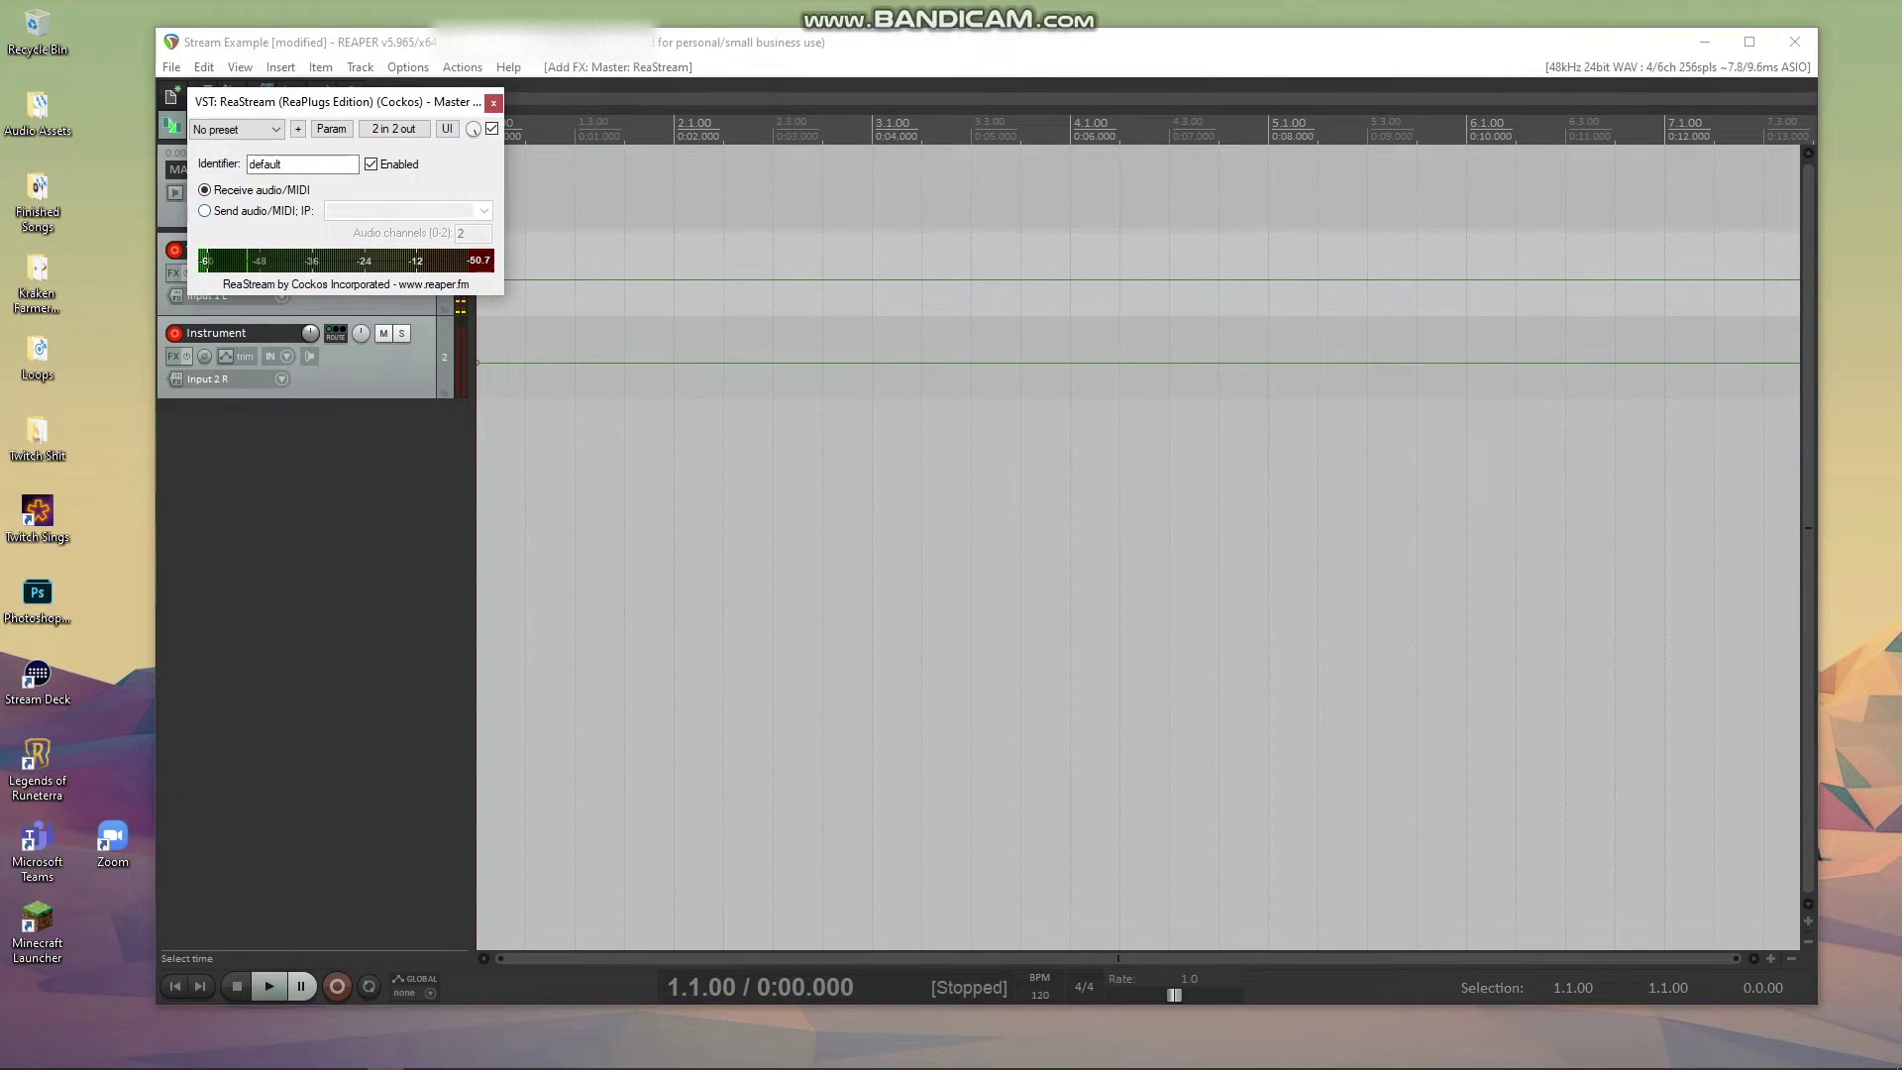
Step: Set ReaStream on the master track to send audio/MIDI to the * broadcast address, and close its window
{"action": "left_click", "coordinate": [205, 210]}
{"action": "left_click", "coordinate": [484, 210]}
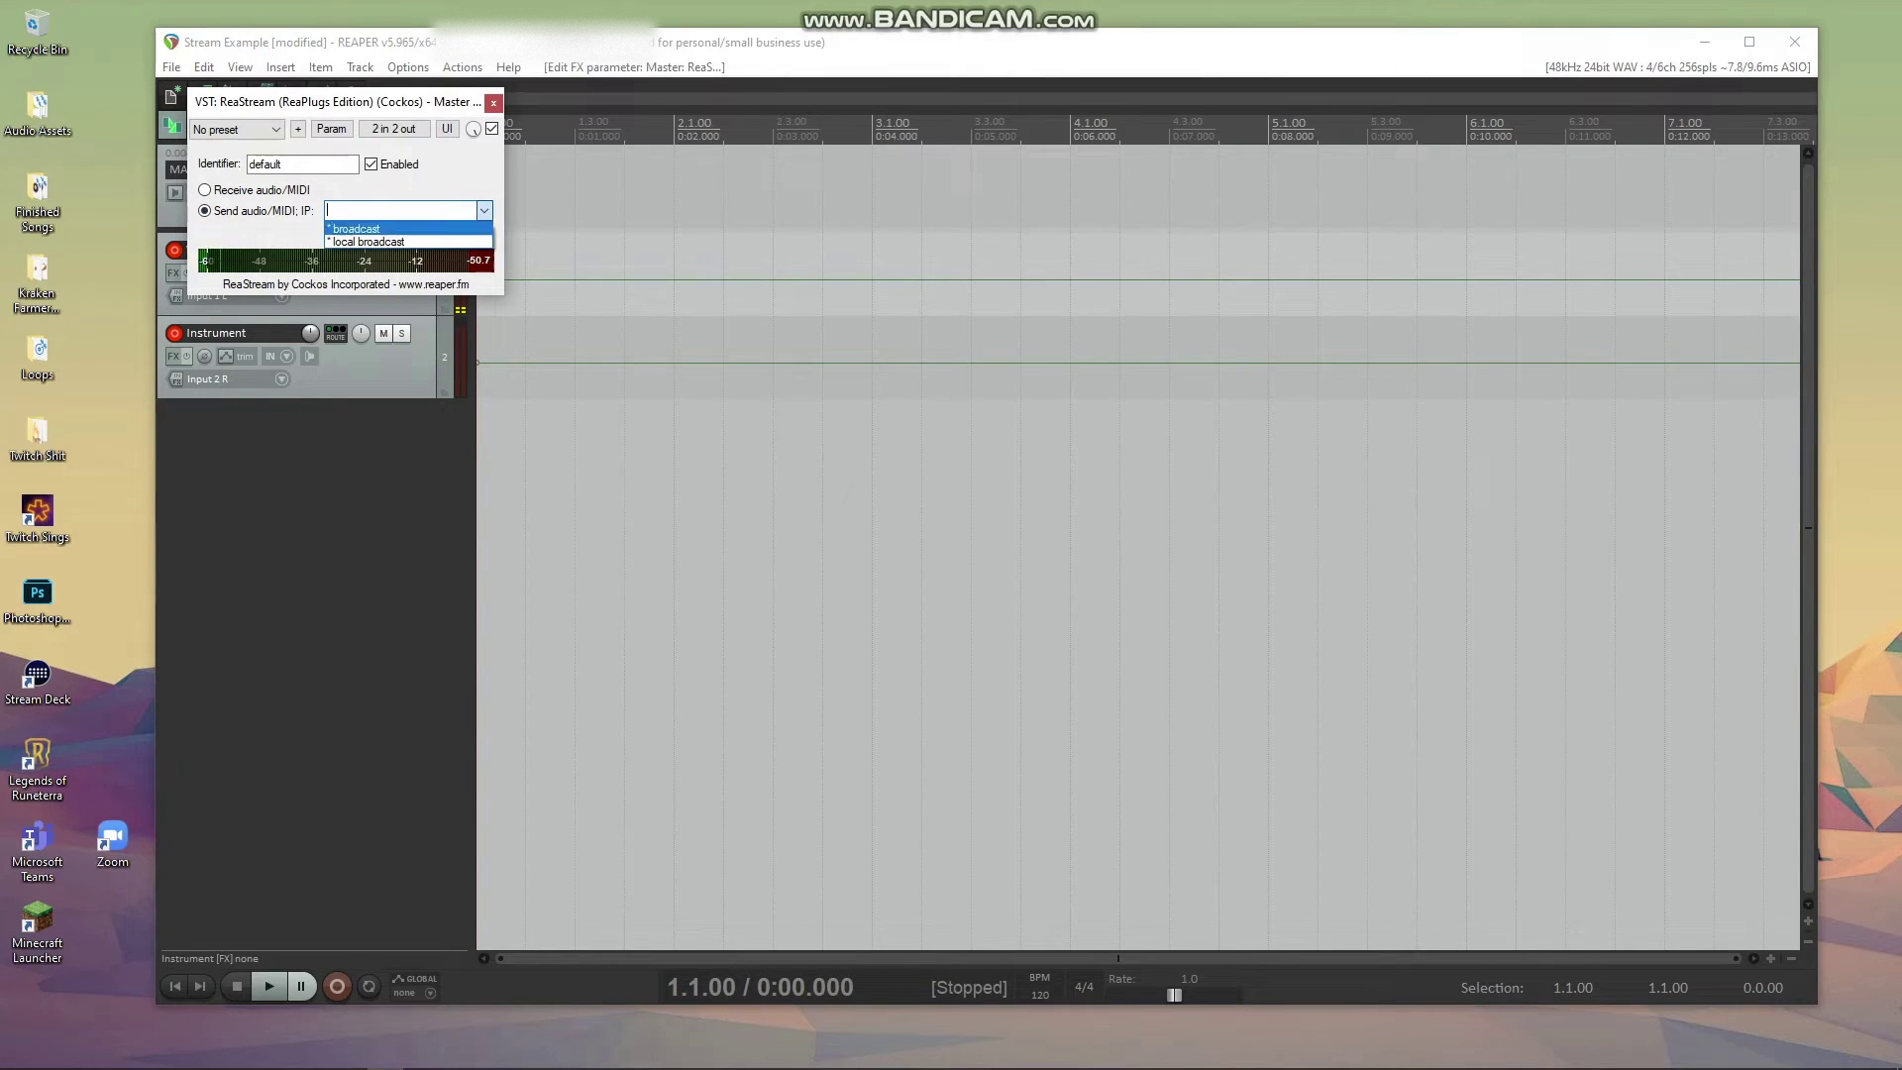
{"action": "left_click", "coordinate": [357, 228]}
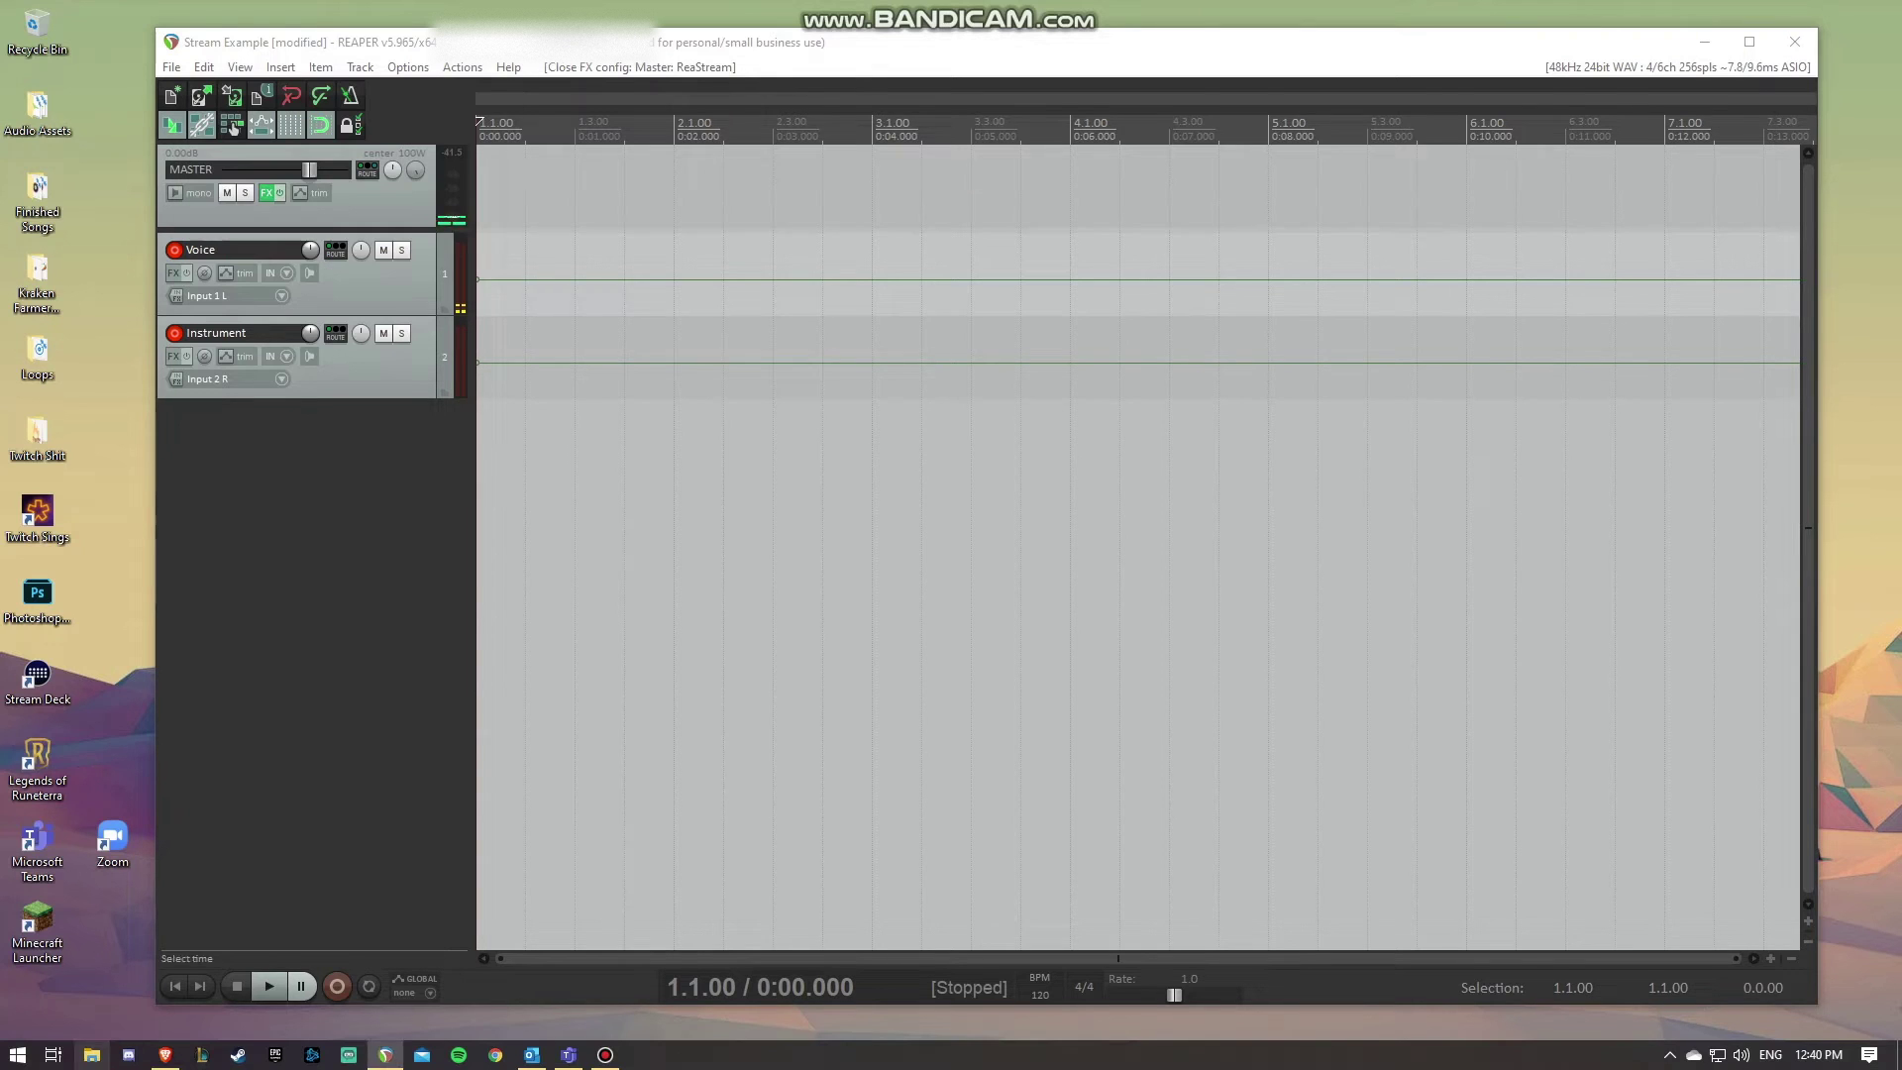
Step: In File Explorer, open the VstPlugins folder under C:\Program Files\Steinberg to look at the installed plug-ins
{"action": "key", "text": "super+e"}
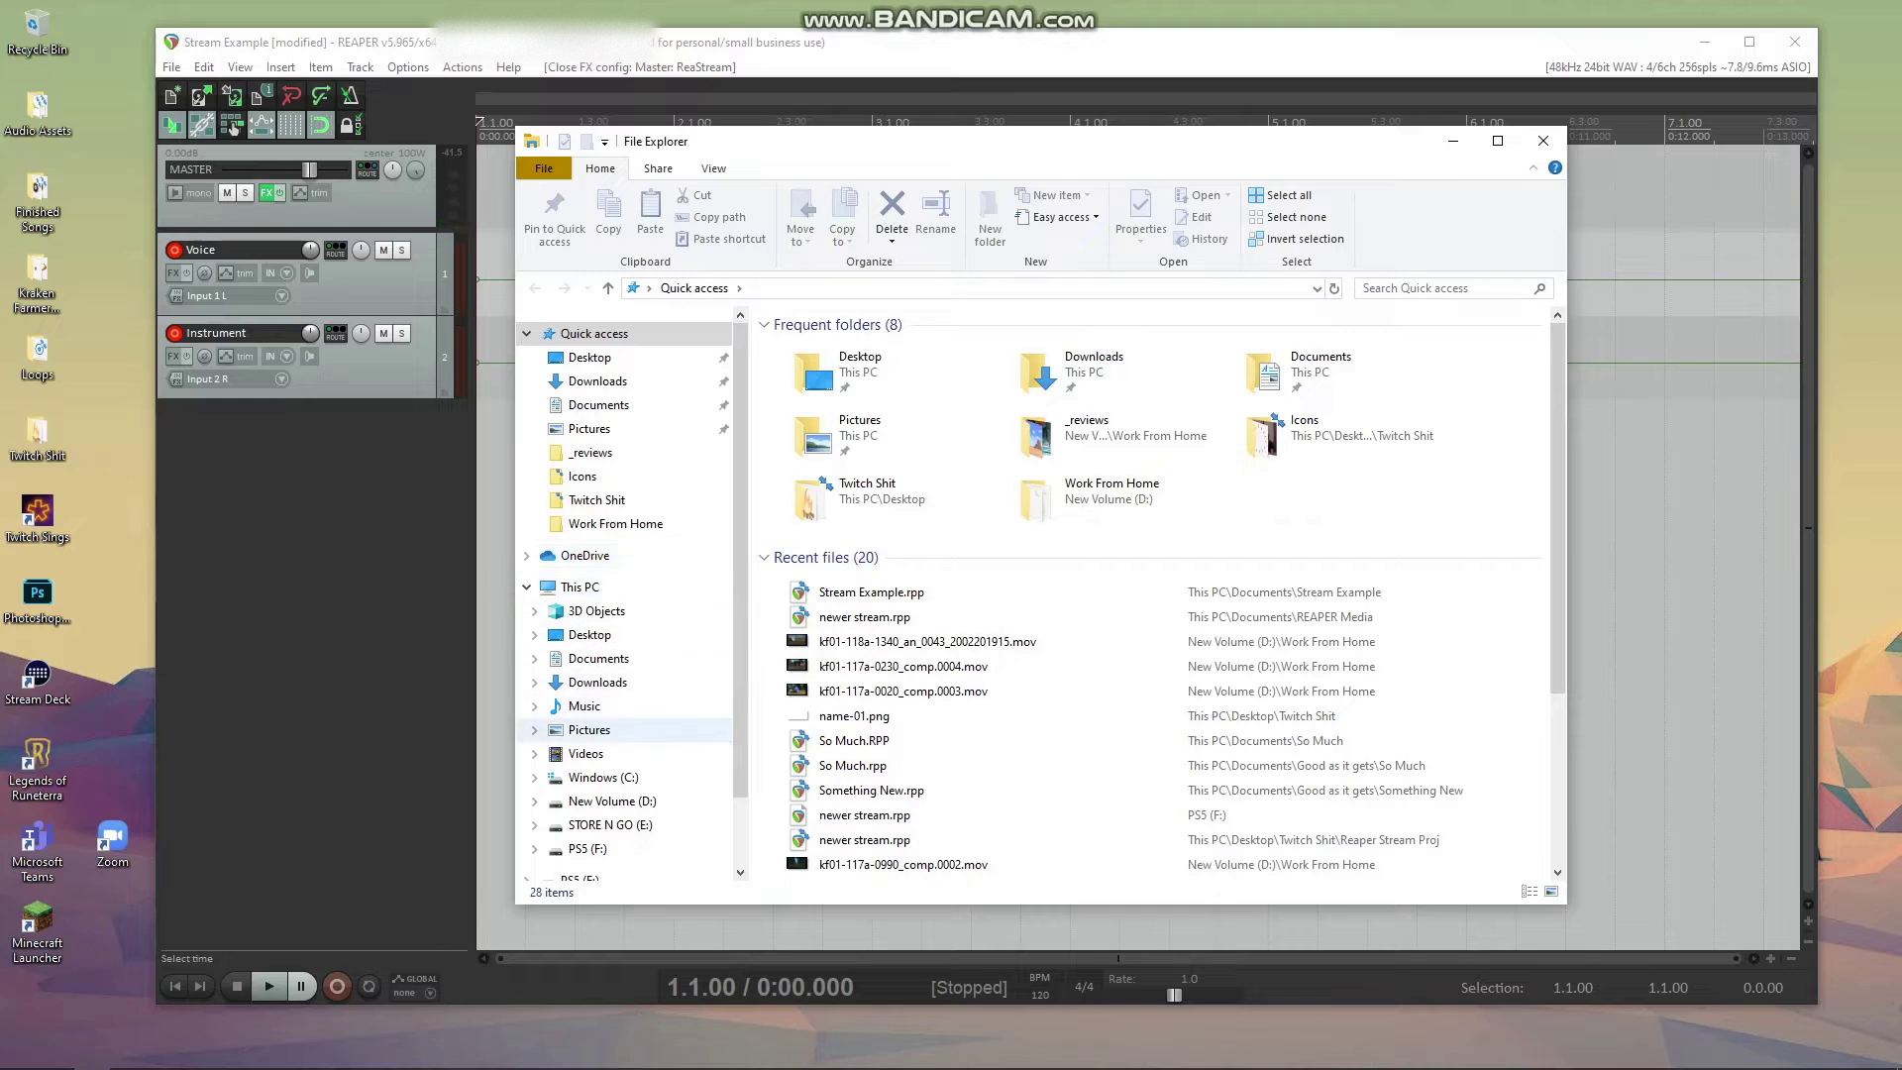
{"action": "left_click", "coordinate": [603, 776]}
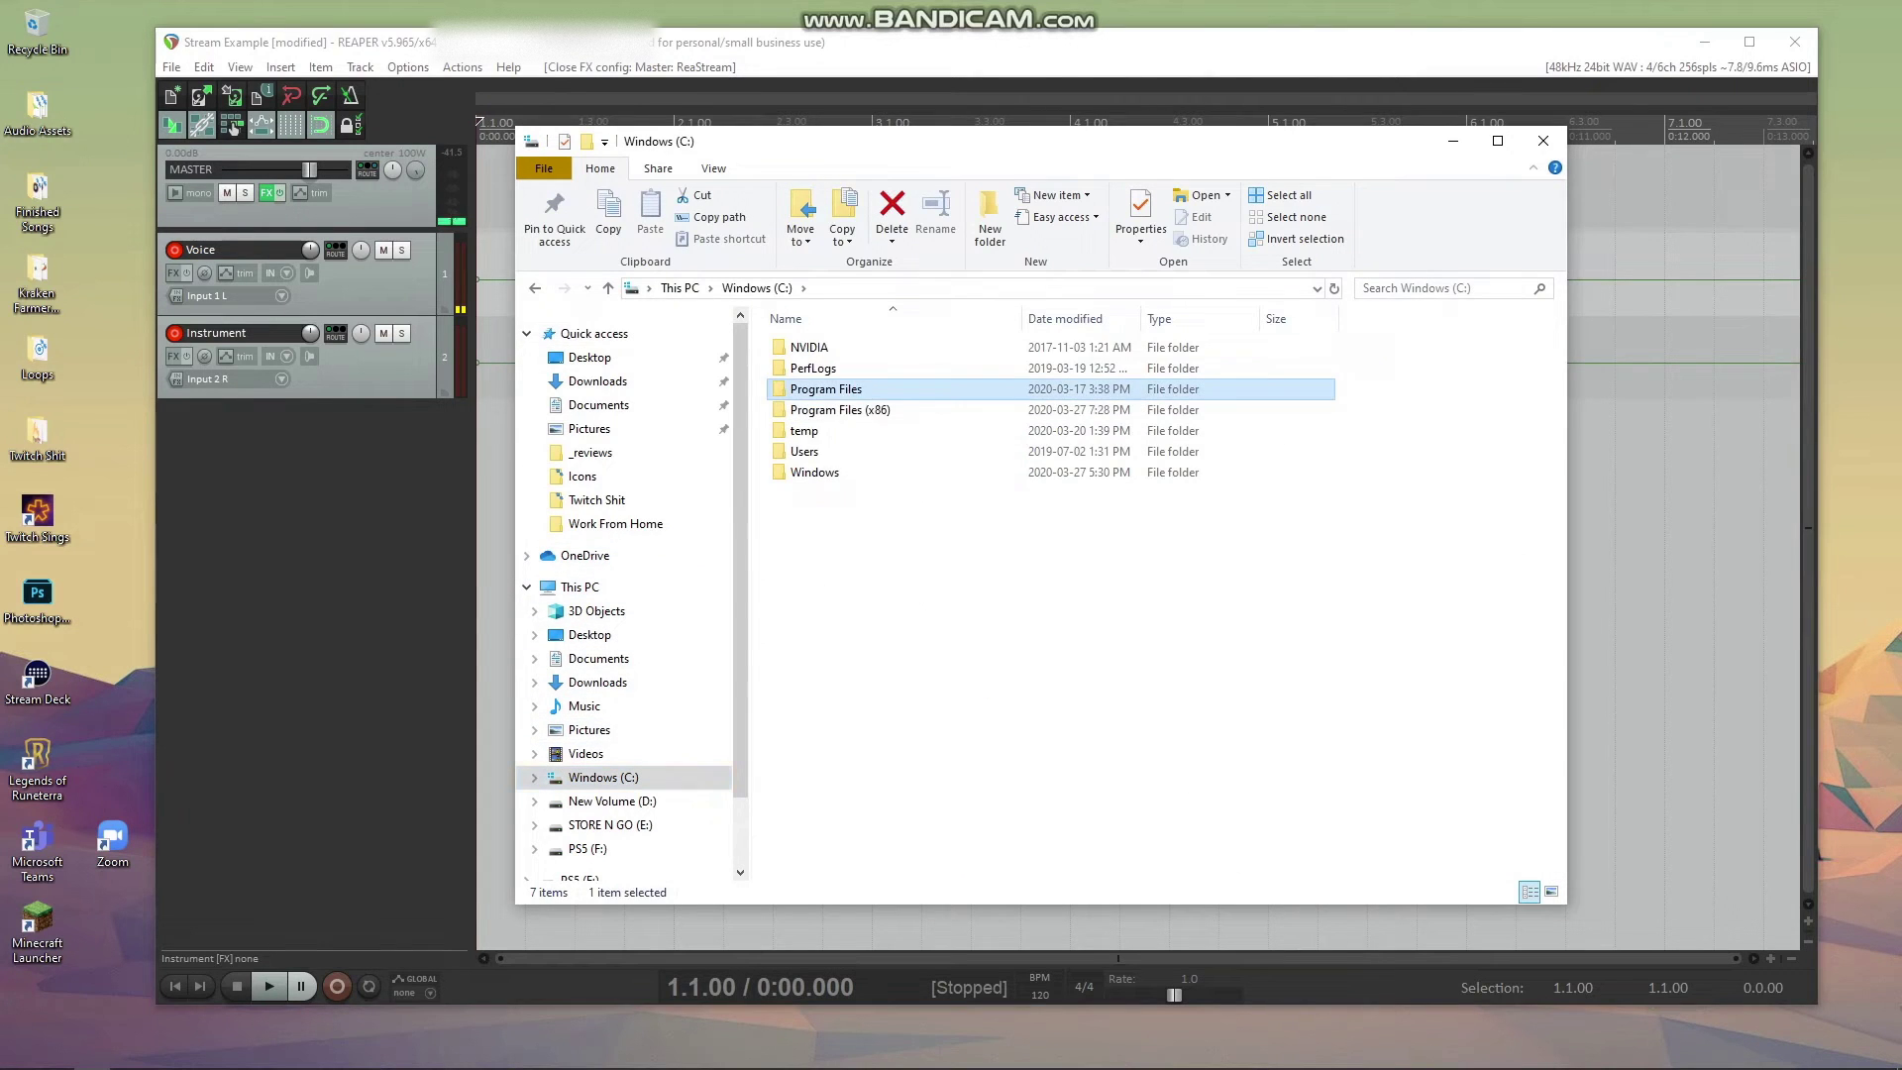
{"action": "double_click", "coordinate": [822, 389]}
{"action": "double_click", "coordinate": [823, 785]}
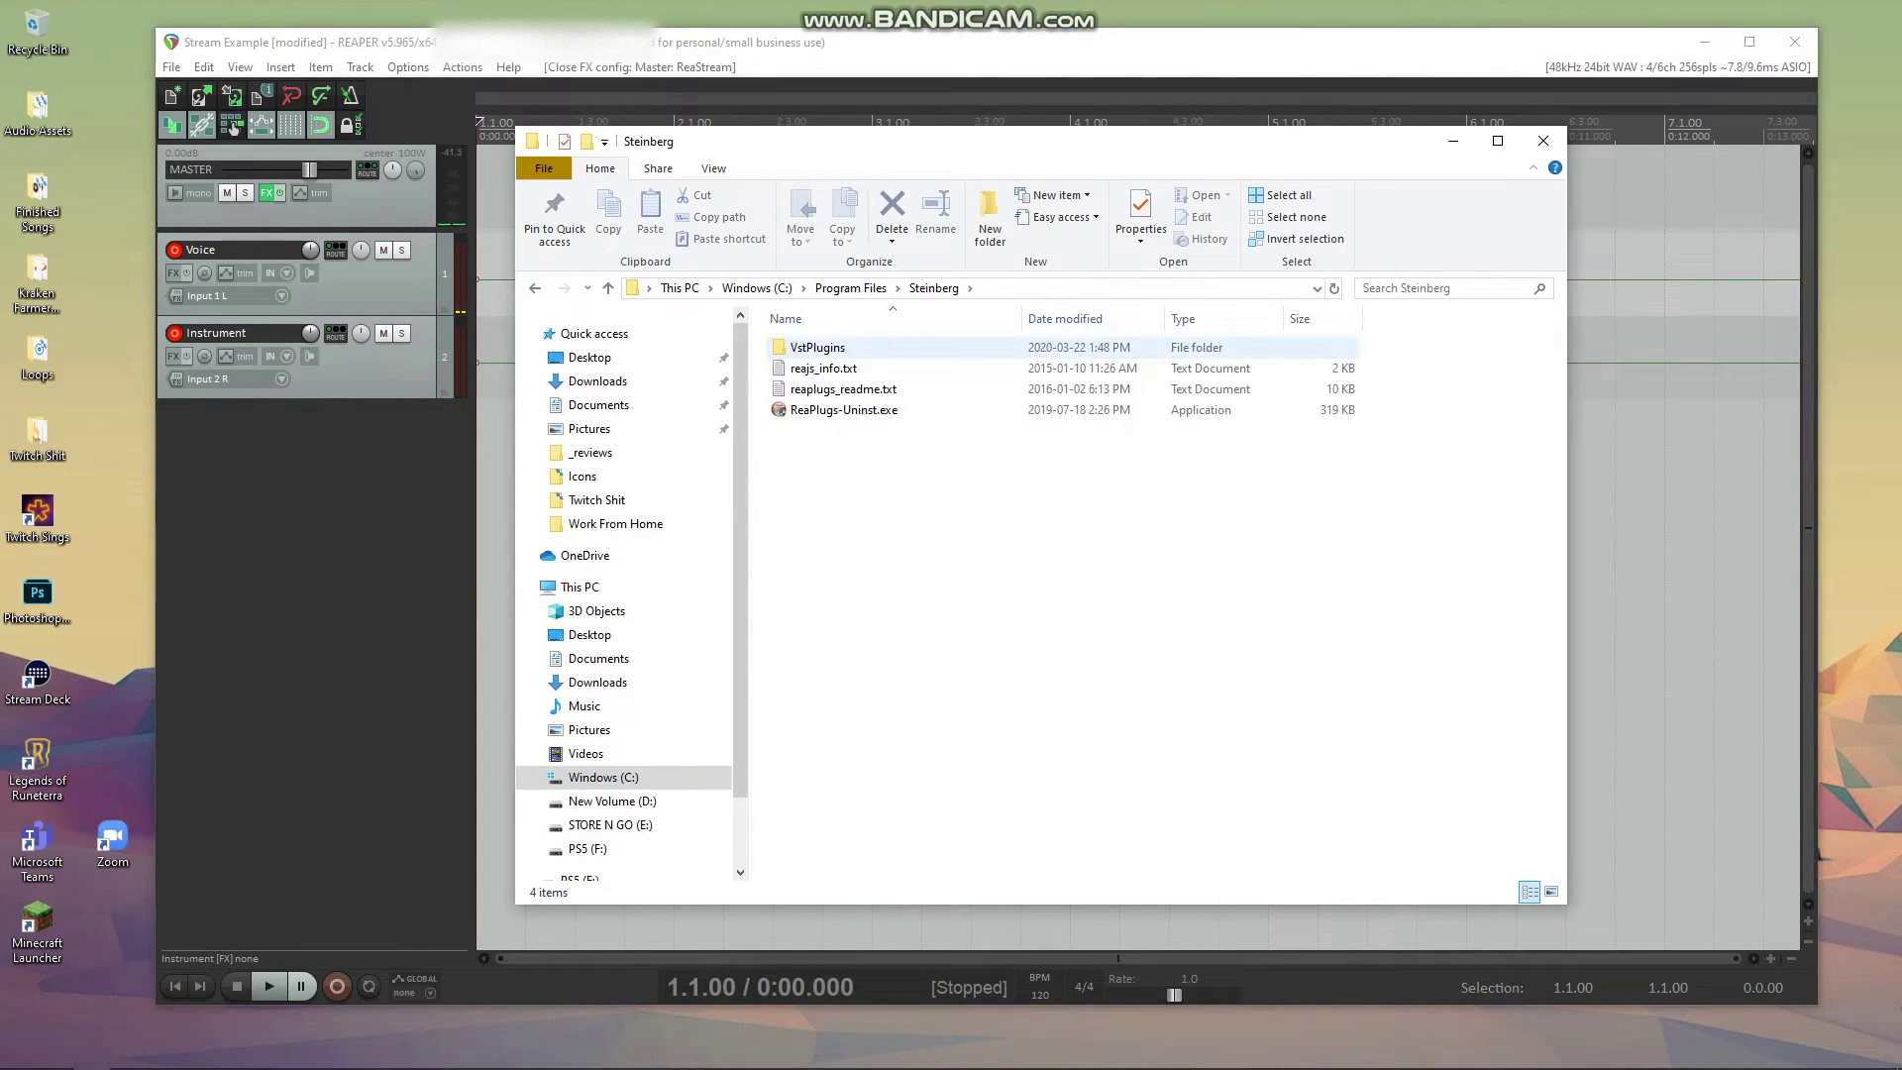
{"action": "double_click", "coordinate": [818, 347]}
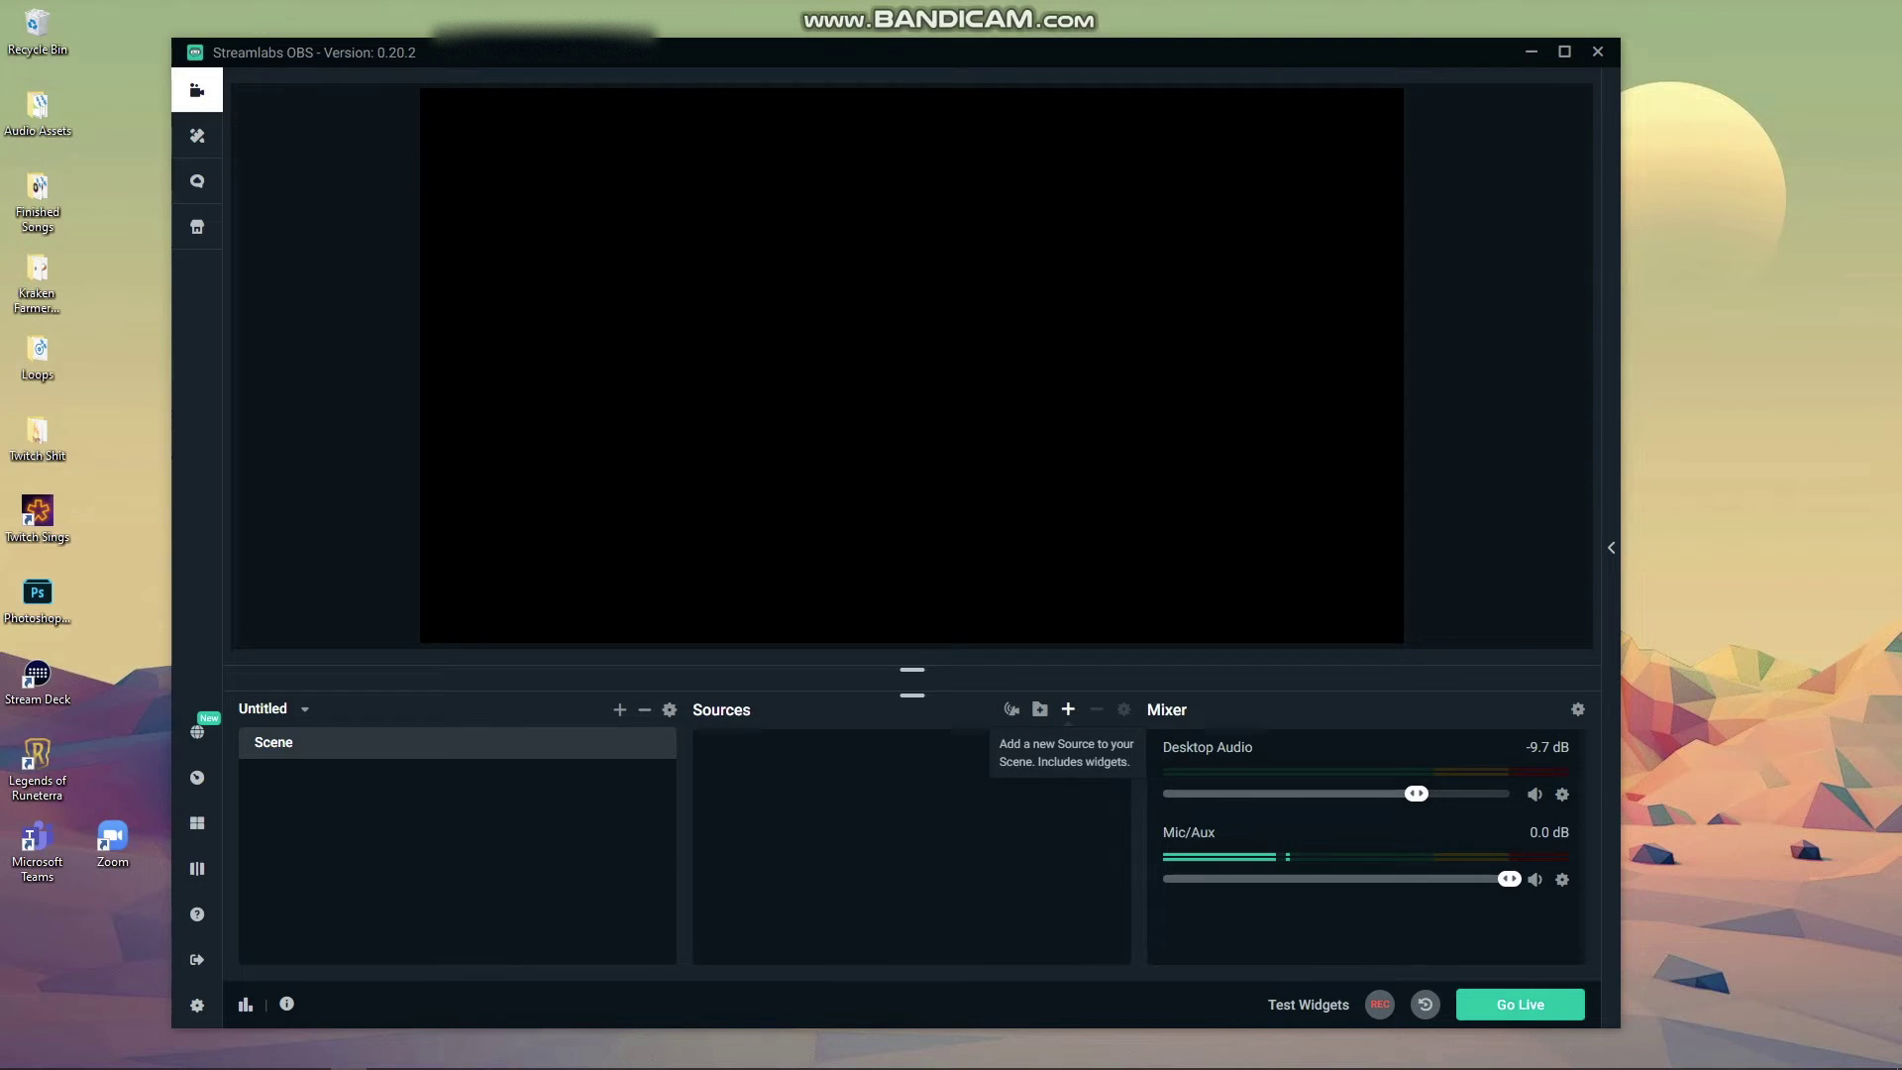
Step: In Streamlabs OBS, add an Audio Input Capture source named Reaper Audio to the scene
{"action": "left_click", "coordinate": [1068, 709]}
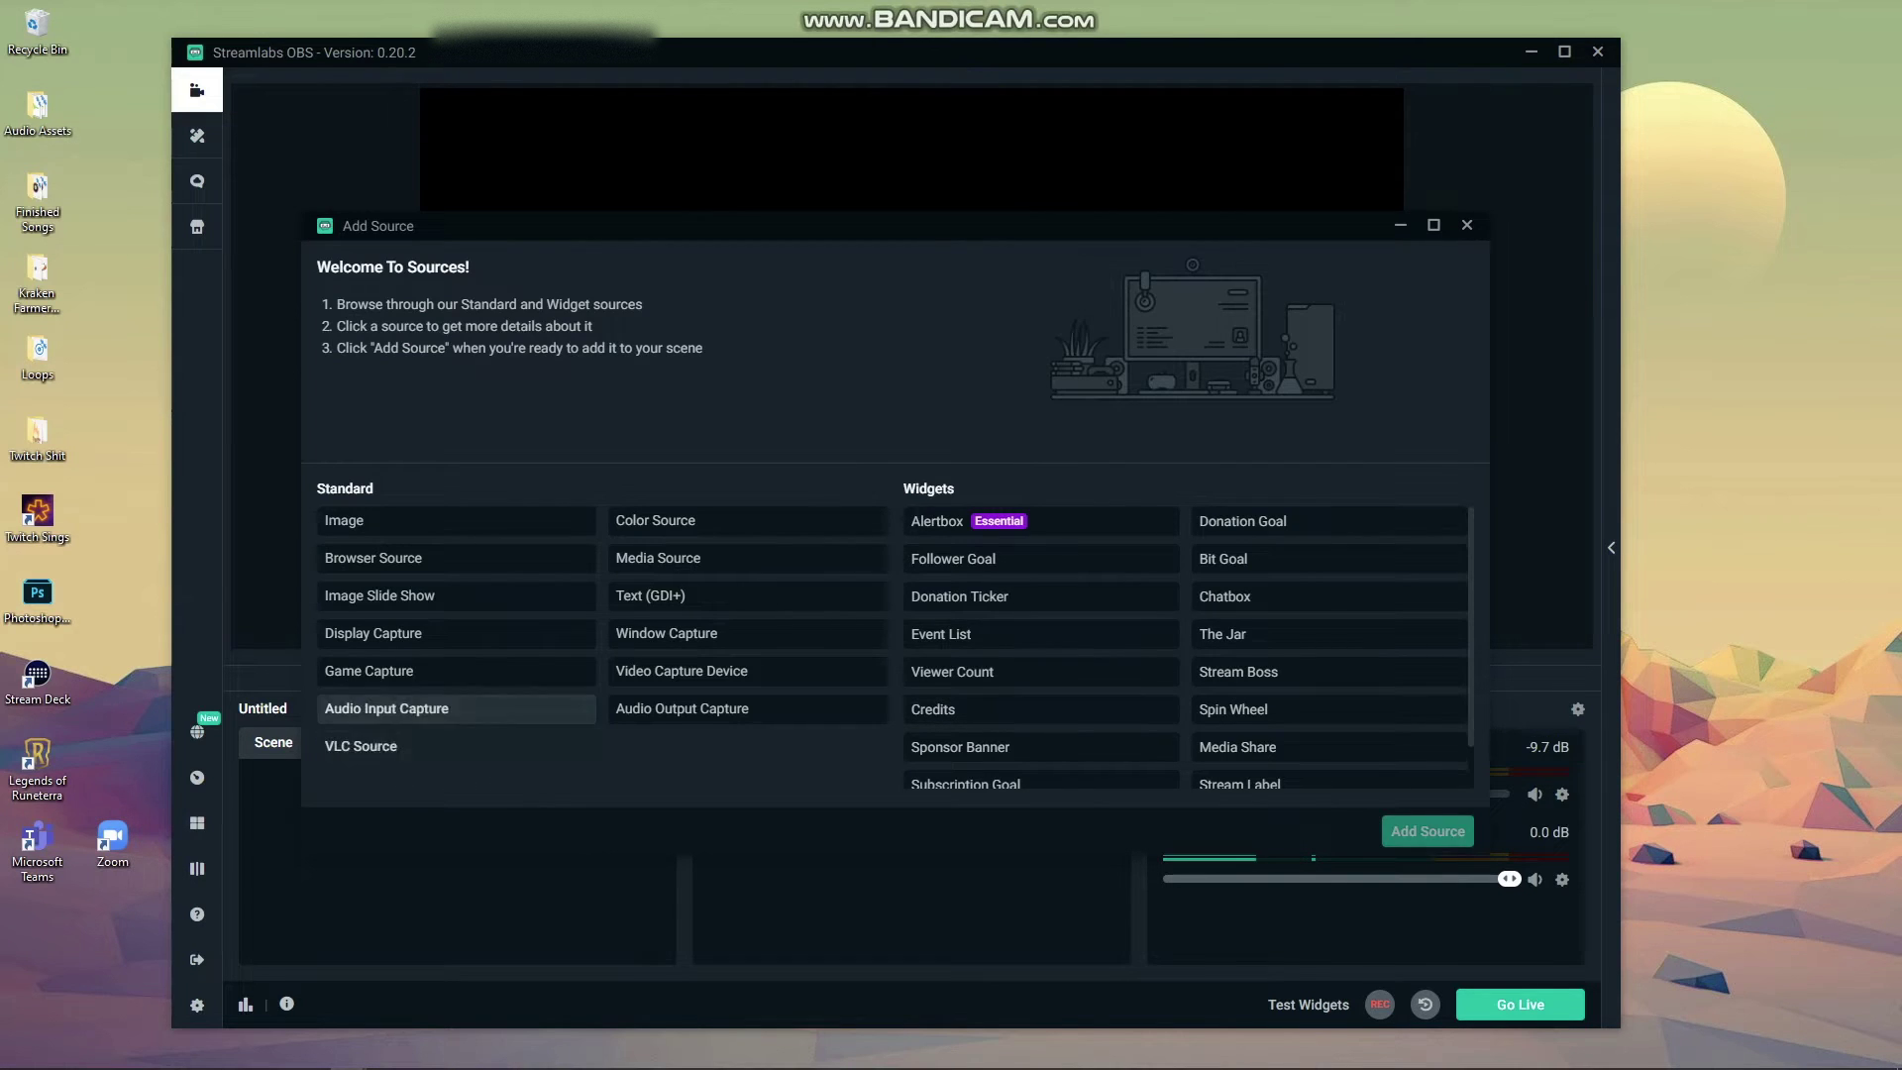
{"action": "left_click", "coordinate": [456, 708]}
{"action": "left_click", "coordinate": [1426, 831]}
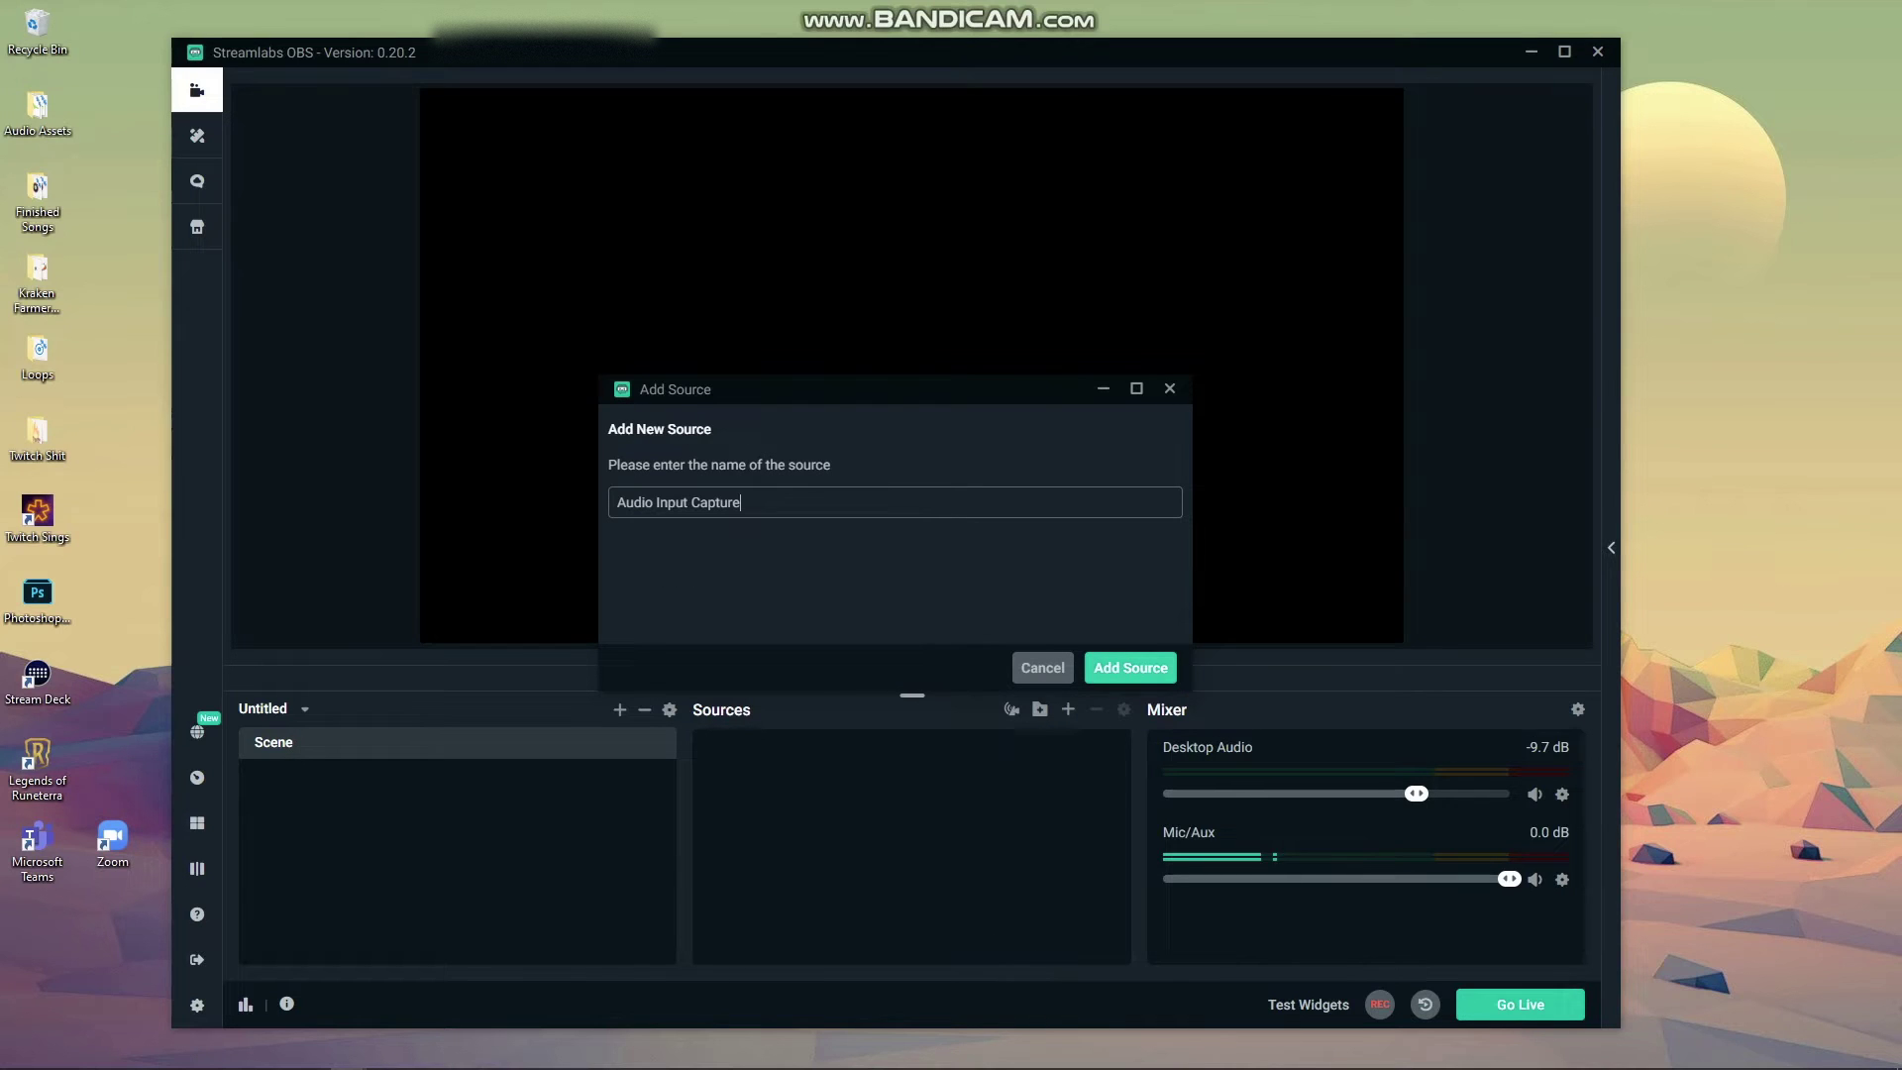
{"action": "triple_click", "coordinate": [715, 502]}
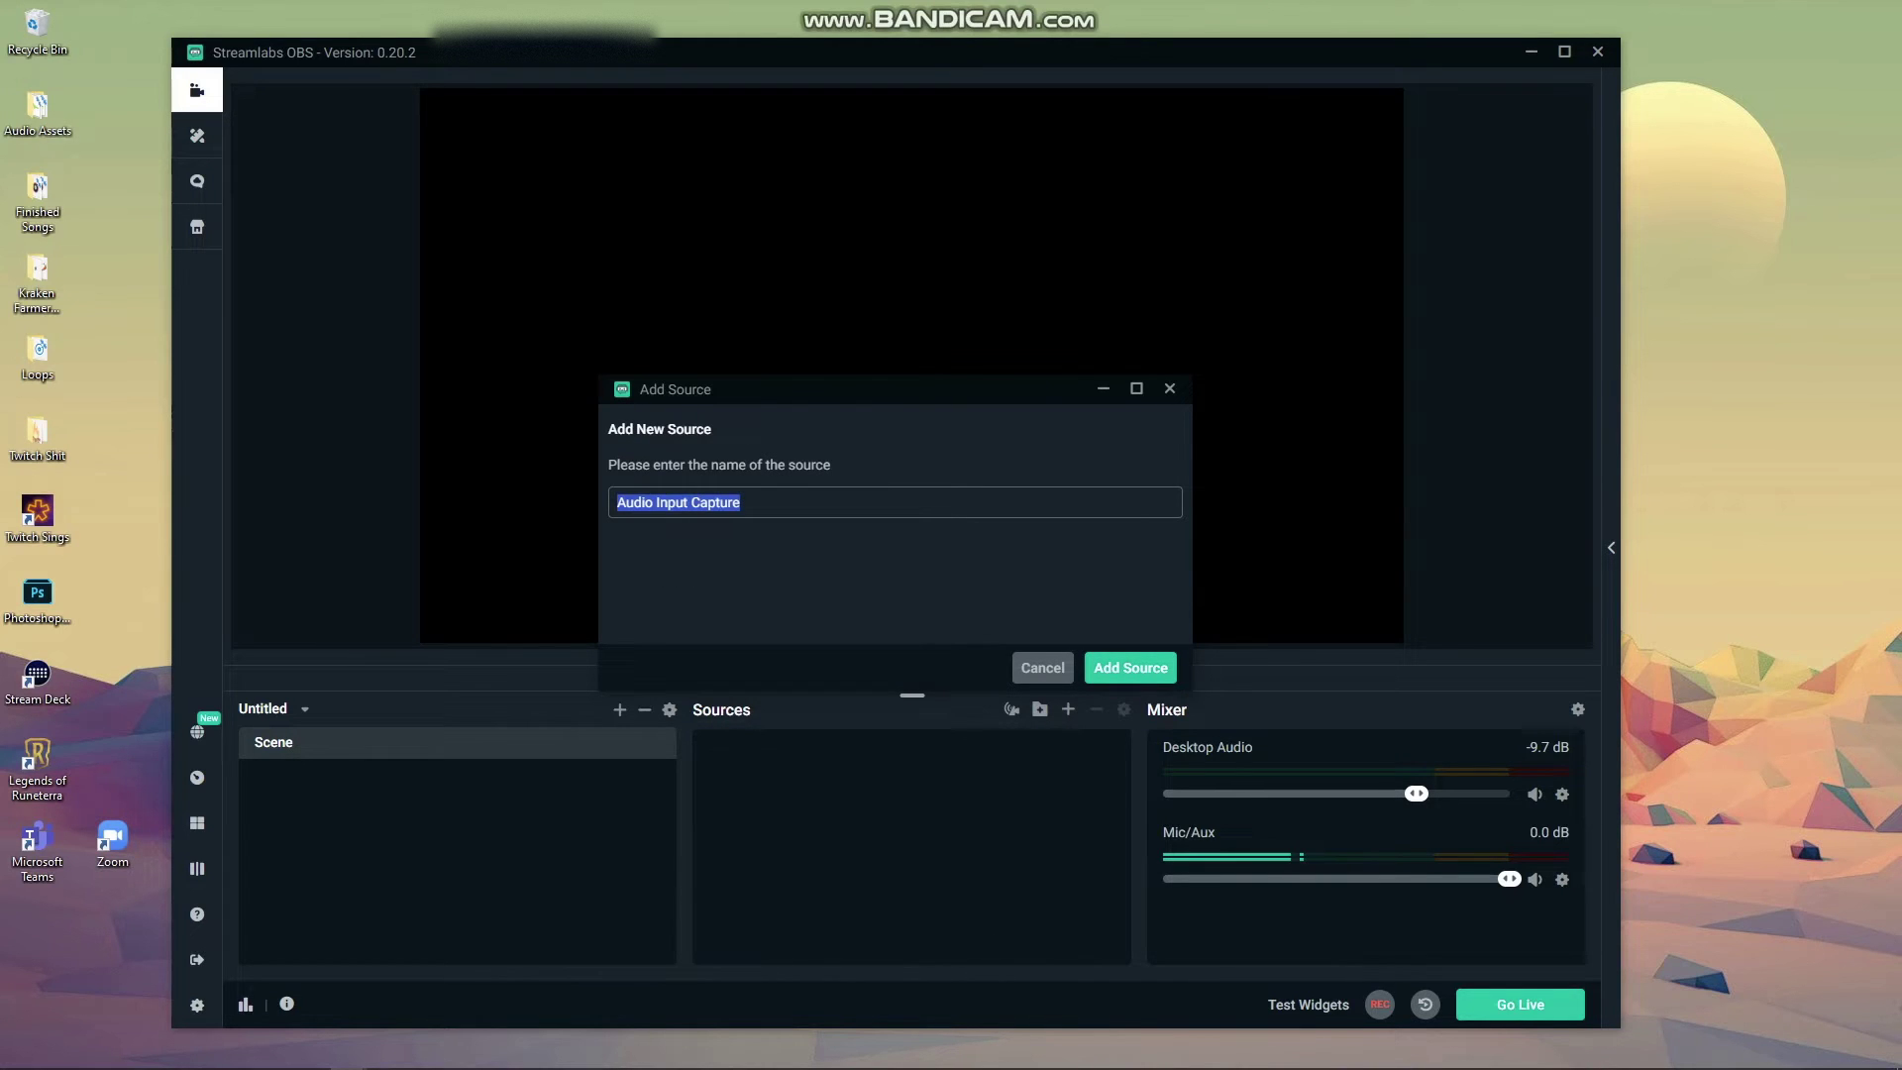
{"action": "type", "text": "Reaper Audio"}
{"action": "key", "text": "Return"}
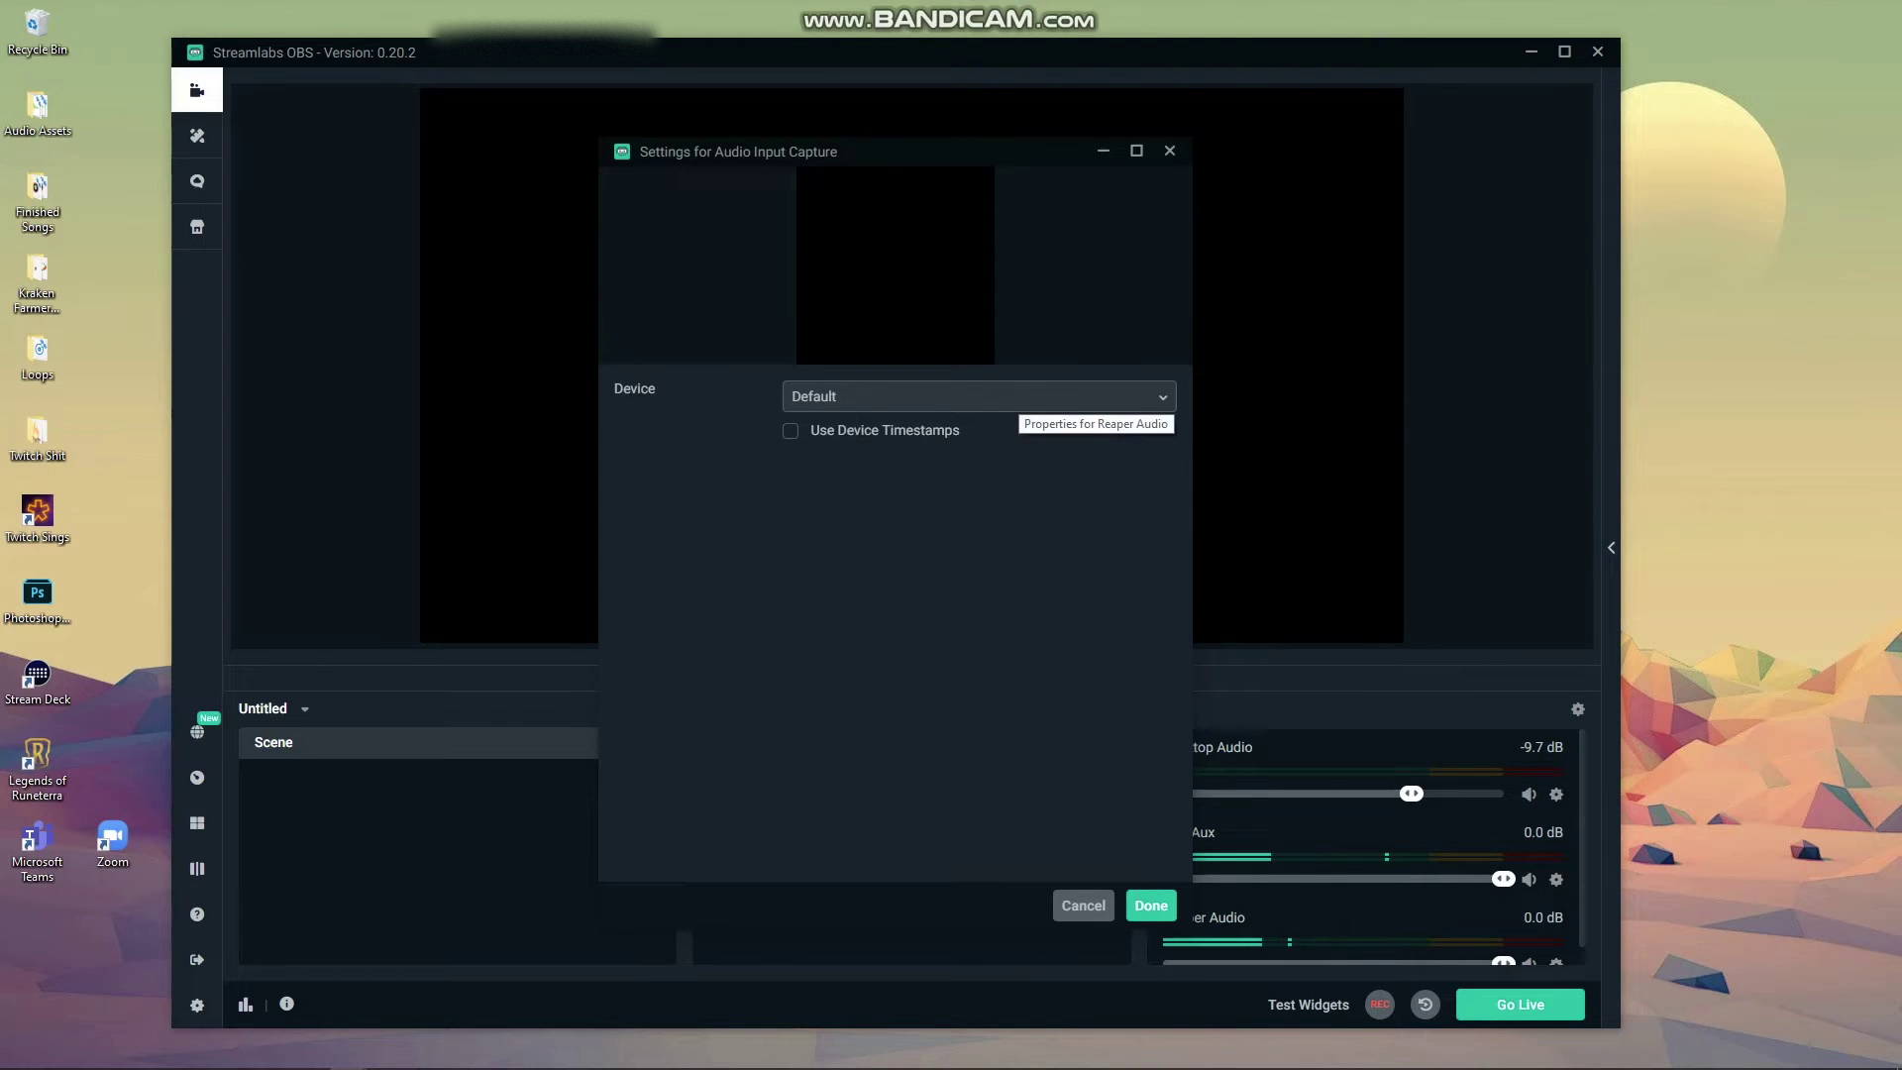
Step: Set the Reaper Audio source's device to VoiceMeeter Output (VB-Audio VoiceMeeter VAIO) and confirm its settings
{"action": "left_click", "coordinate": [1018, 396]}
{"action": "left_click", "coordinate": [946, 639]}
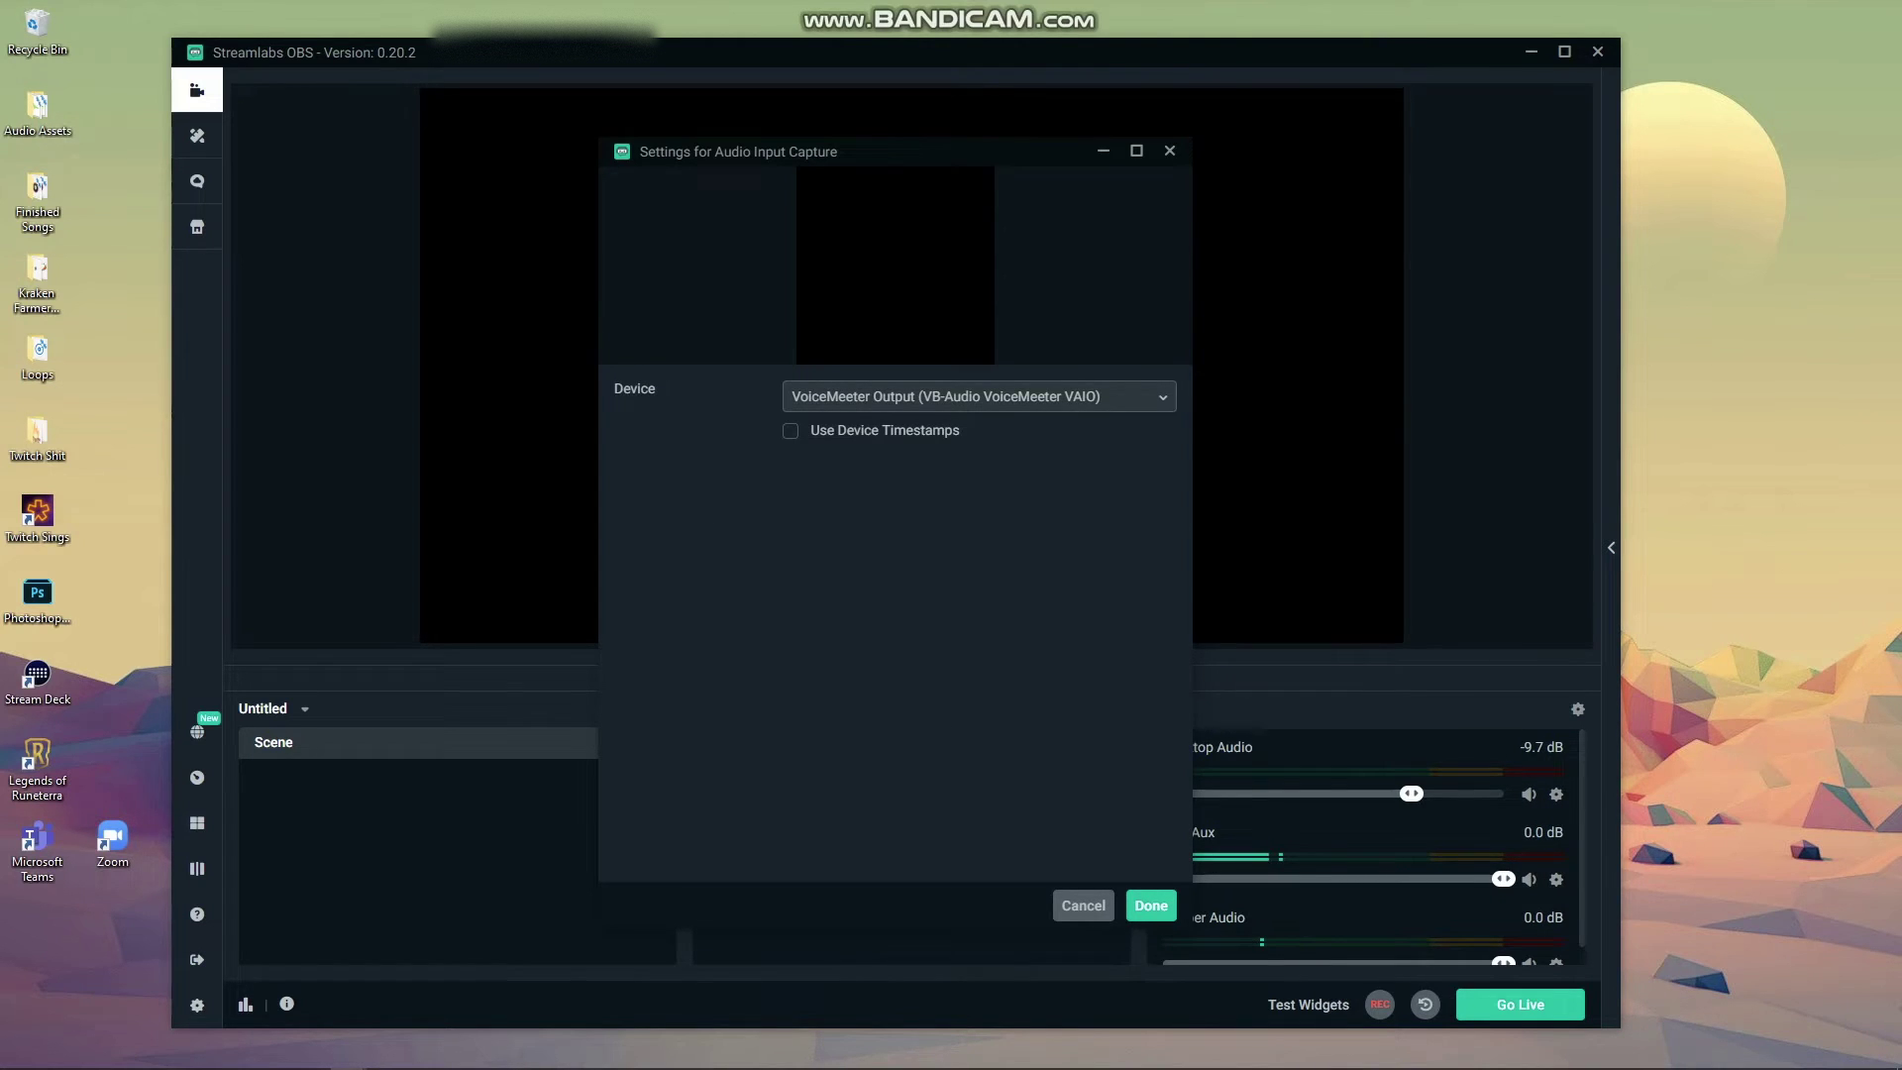
{"action": "key", "text": "Return"}
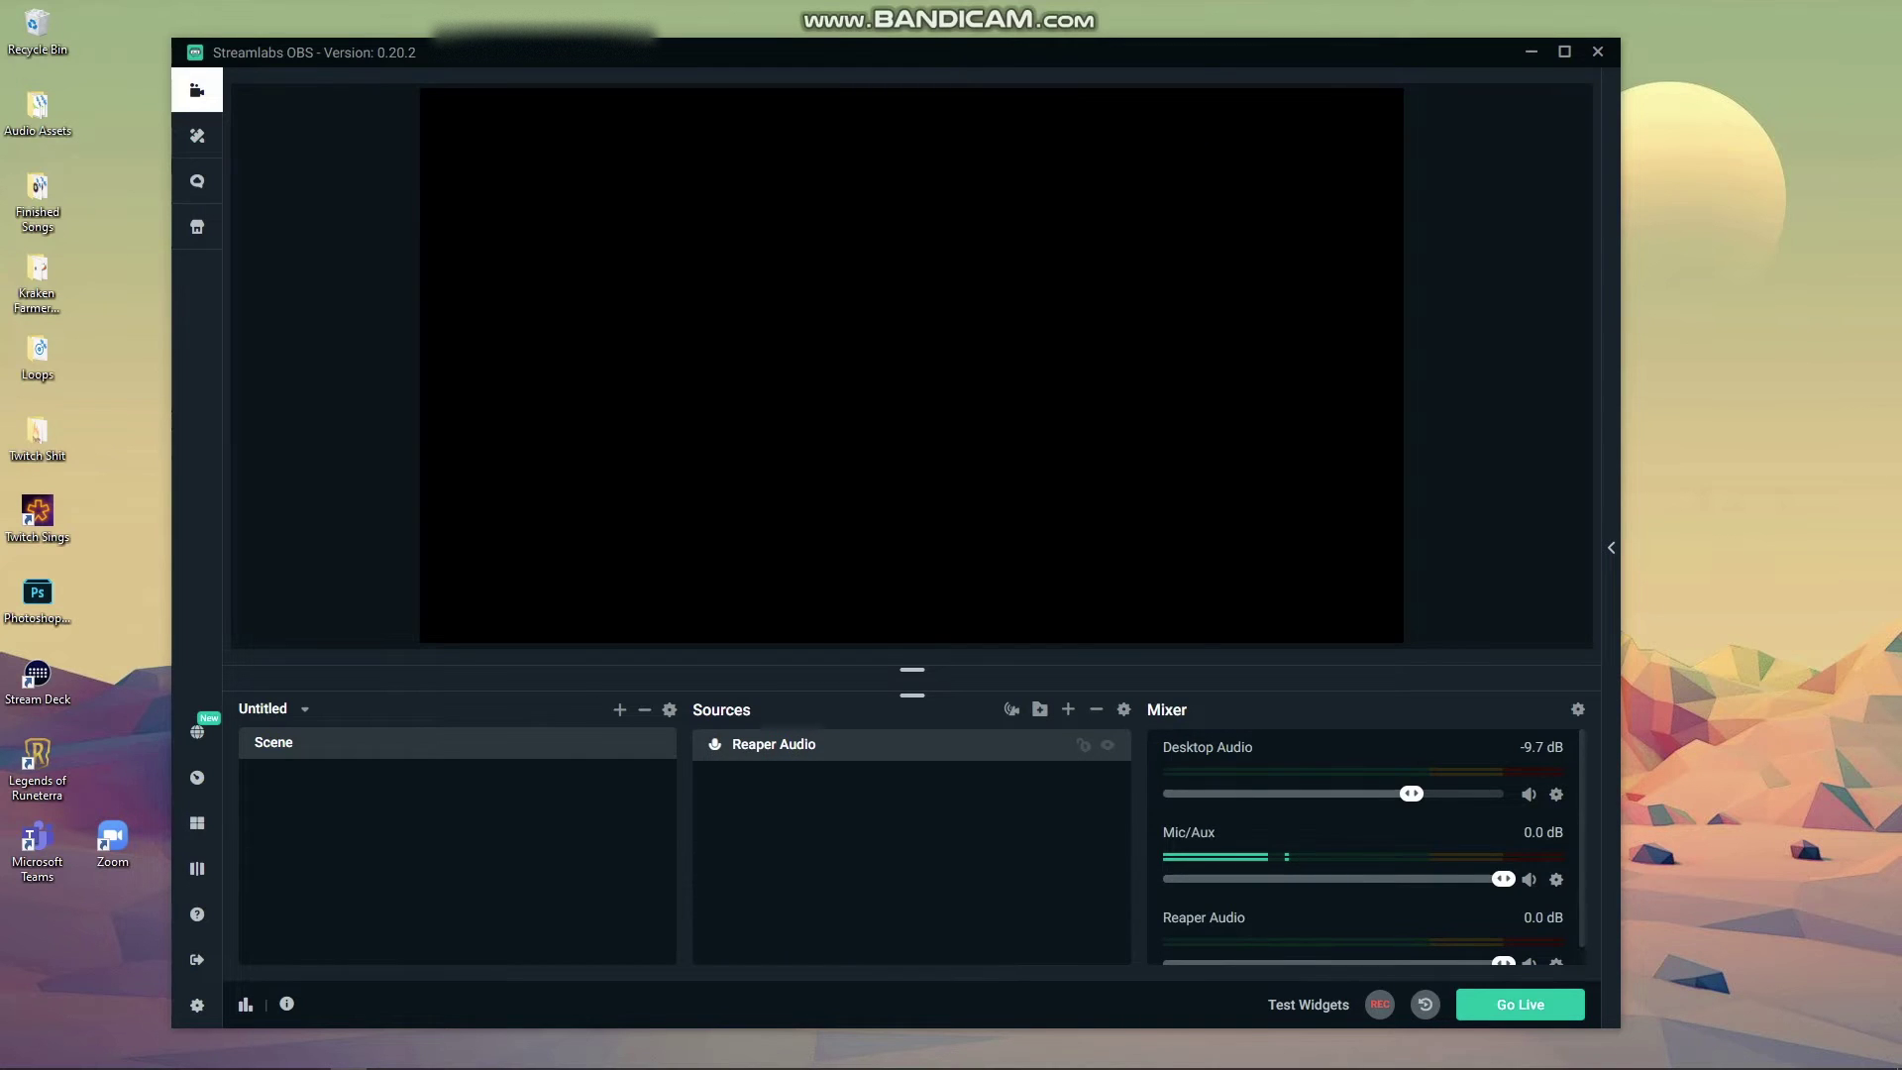
Step: Remove the Mic/Aux source from the audio mixer
{"action": "left_click", "coordinate": [1556, 878]}
{"action": "key", "text": "Escape"}
{"action": "left_click", "coordinate": [1003, 545]}
Step: Add a VST 2.x Plugin filter to the Reaper Audio source
{"action": "left_click", "coordinate": [1562, 880]}
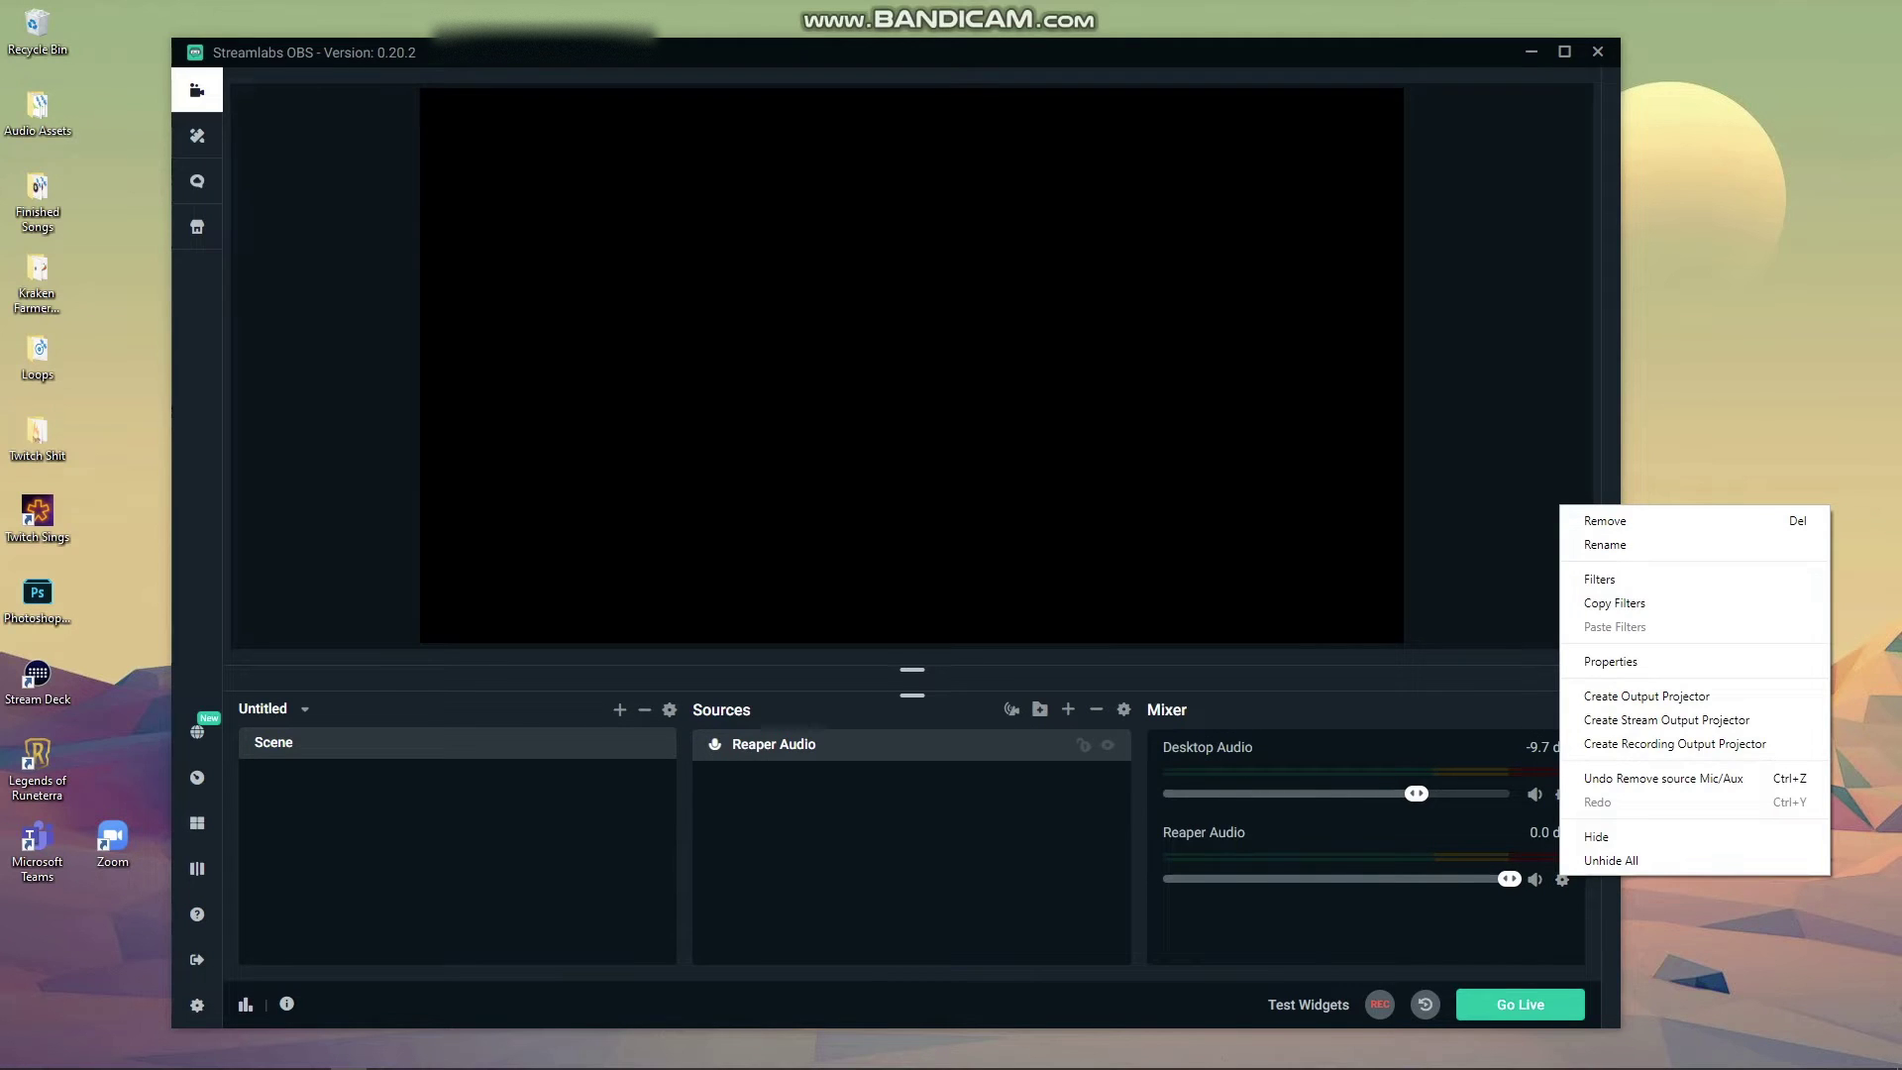
{"action": "left_click", "coordinate": [1599, 578]}
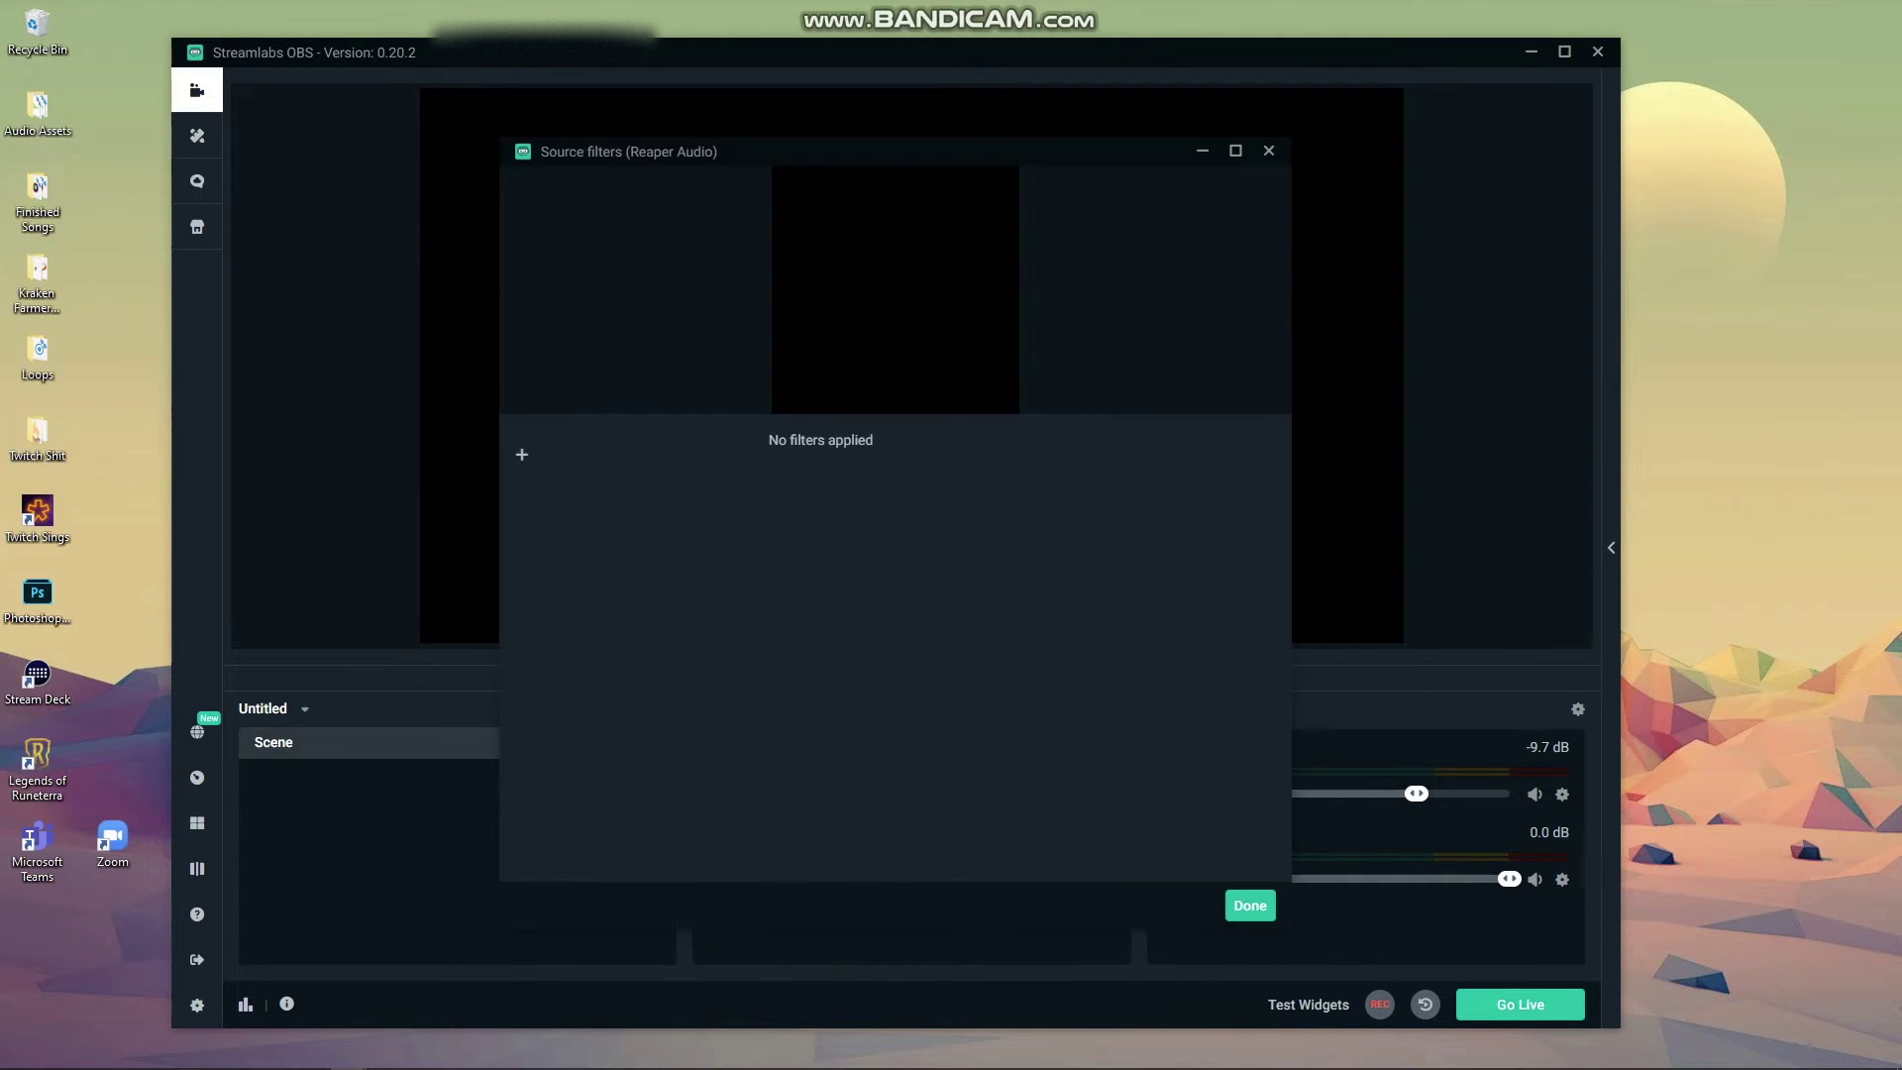
{"action": "left_click", "coordinate": [522, 453]}
{"action": "left_click", "coordinate": [891, 422]}
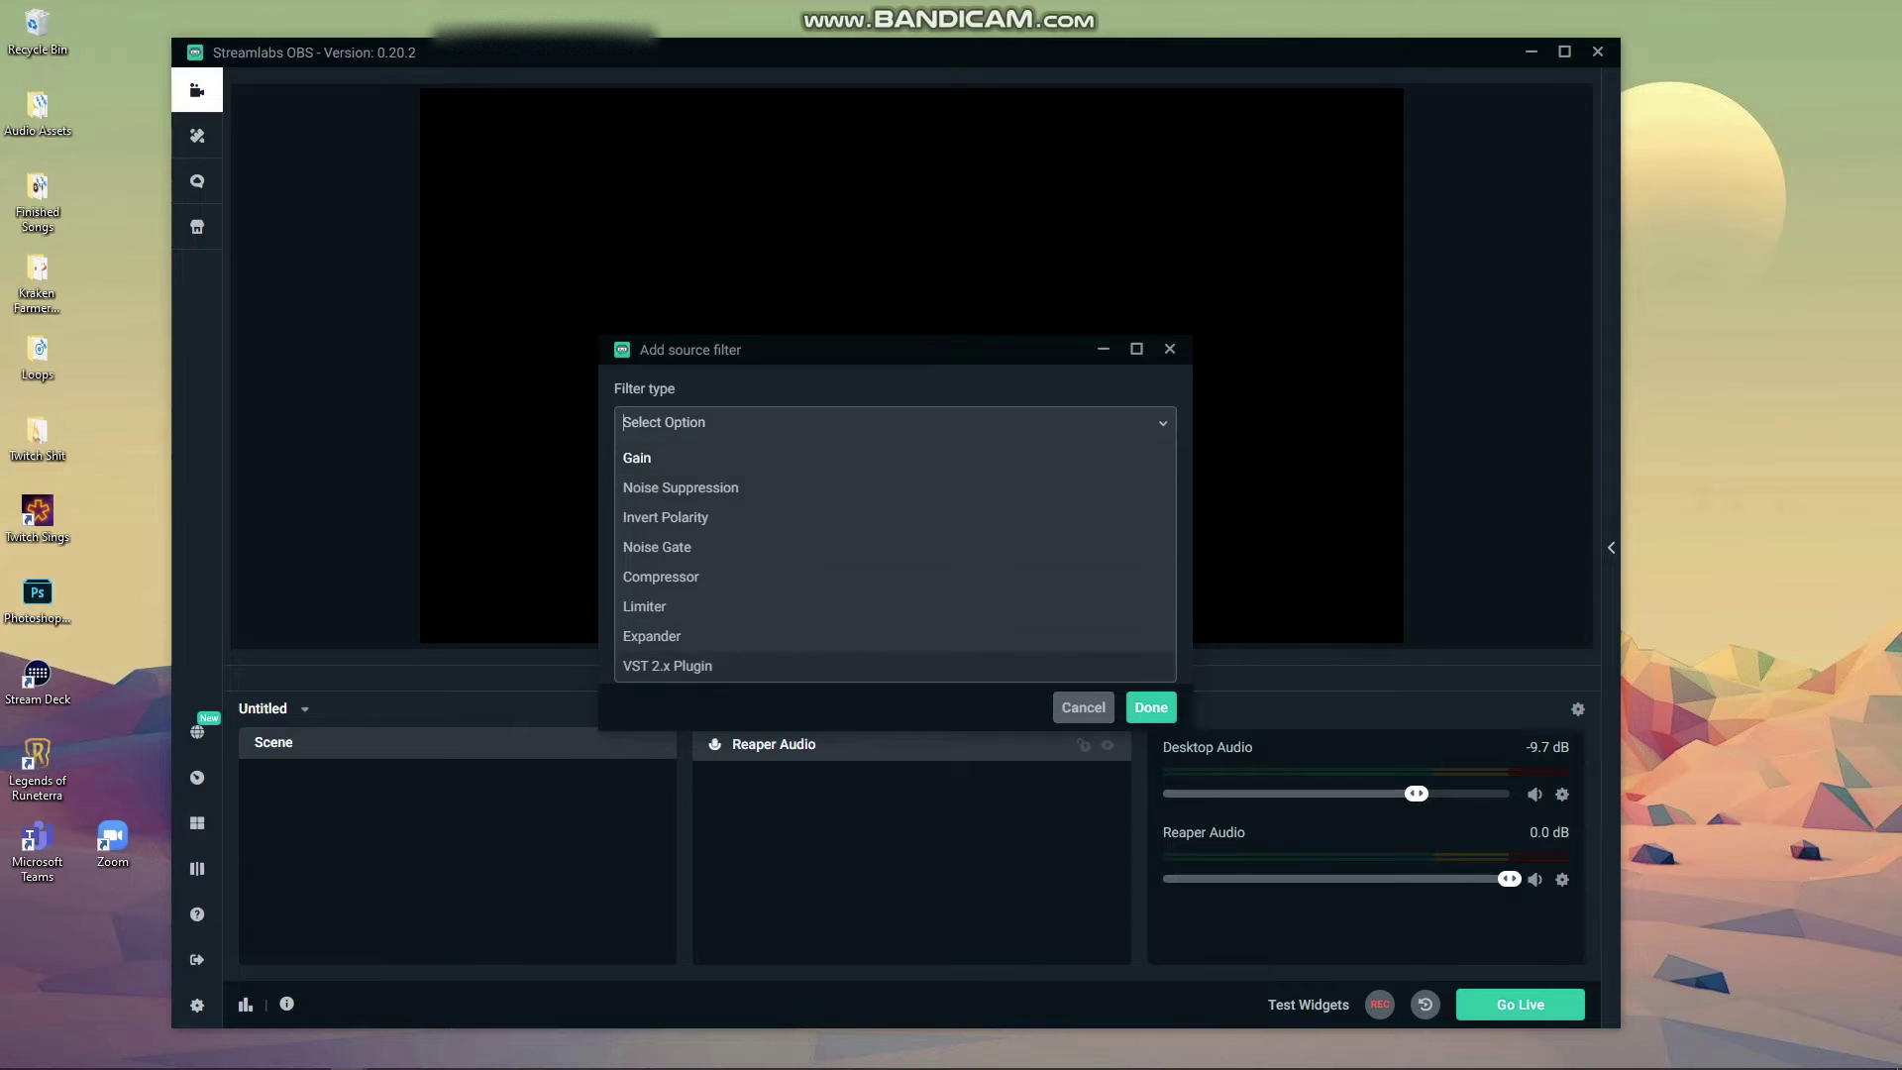
{"action": "left_click", "coordinate": [667, 666]}
{"action": "left_click", "coordinate": [1149, 707]}
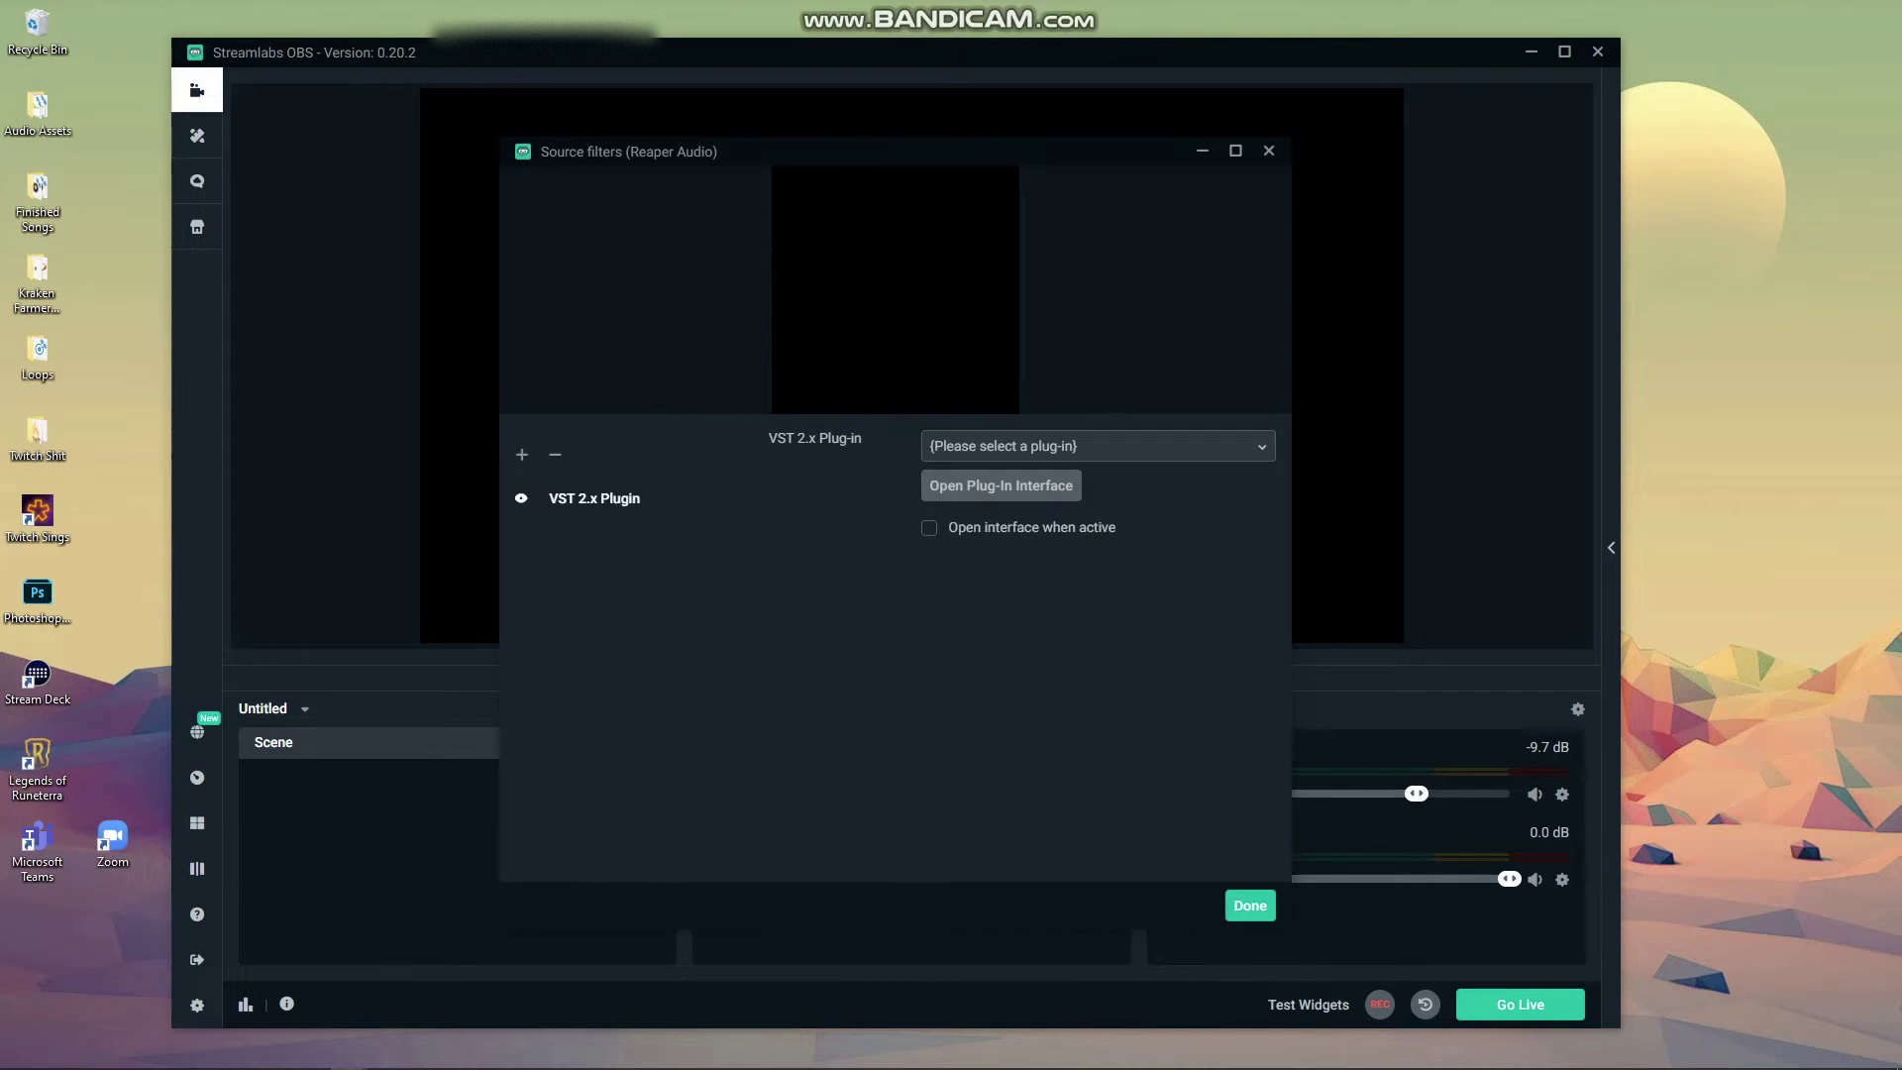
Step: Load reastream-standalone.dll as the filter's VST plug-in and finish the source filter settings
{"action": "left_click", "coordinate": [1096, 446]}
{"action": "scroll", "coordinate": [1096, 610], "scroll_direction": "down", "scroll_amount": 3}
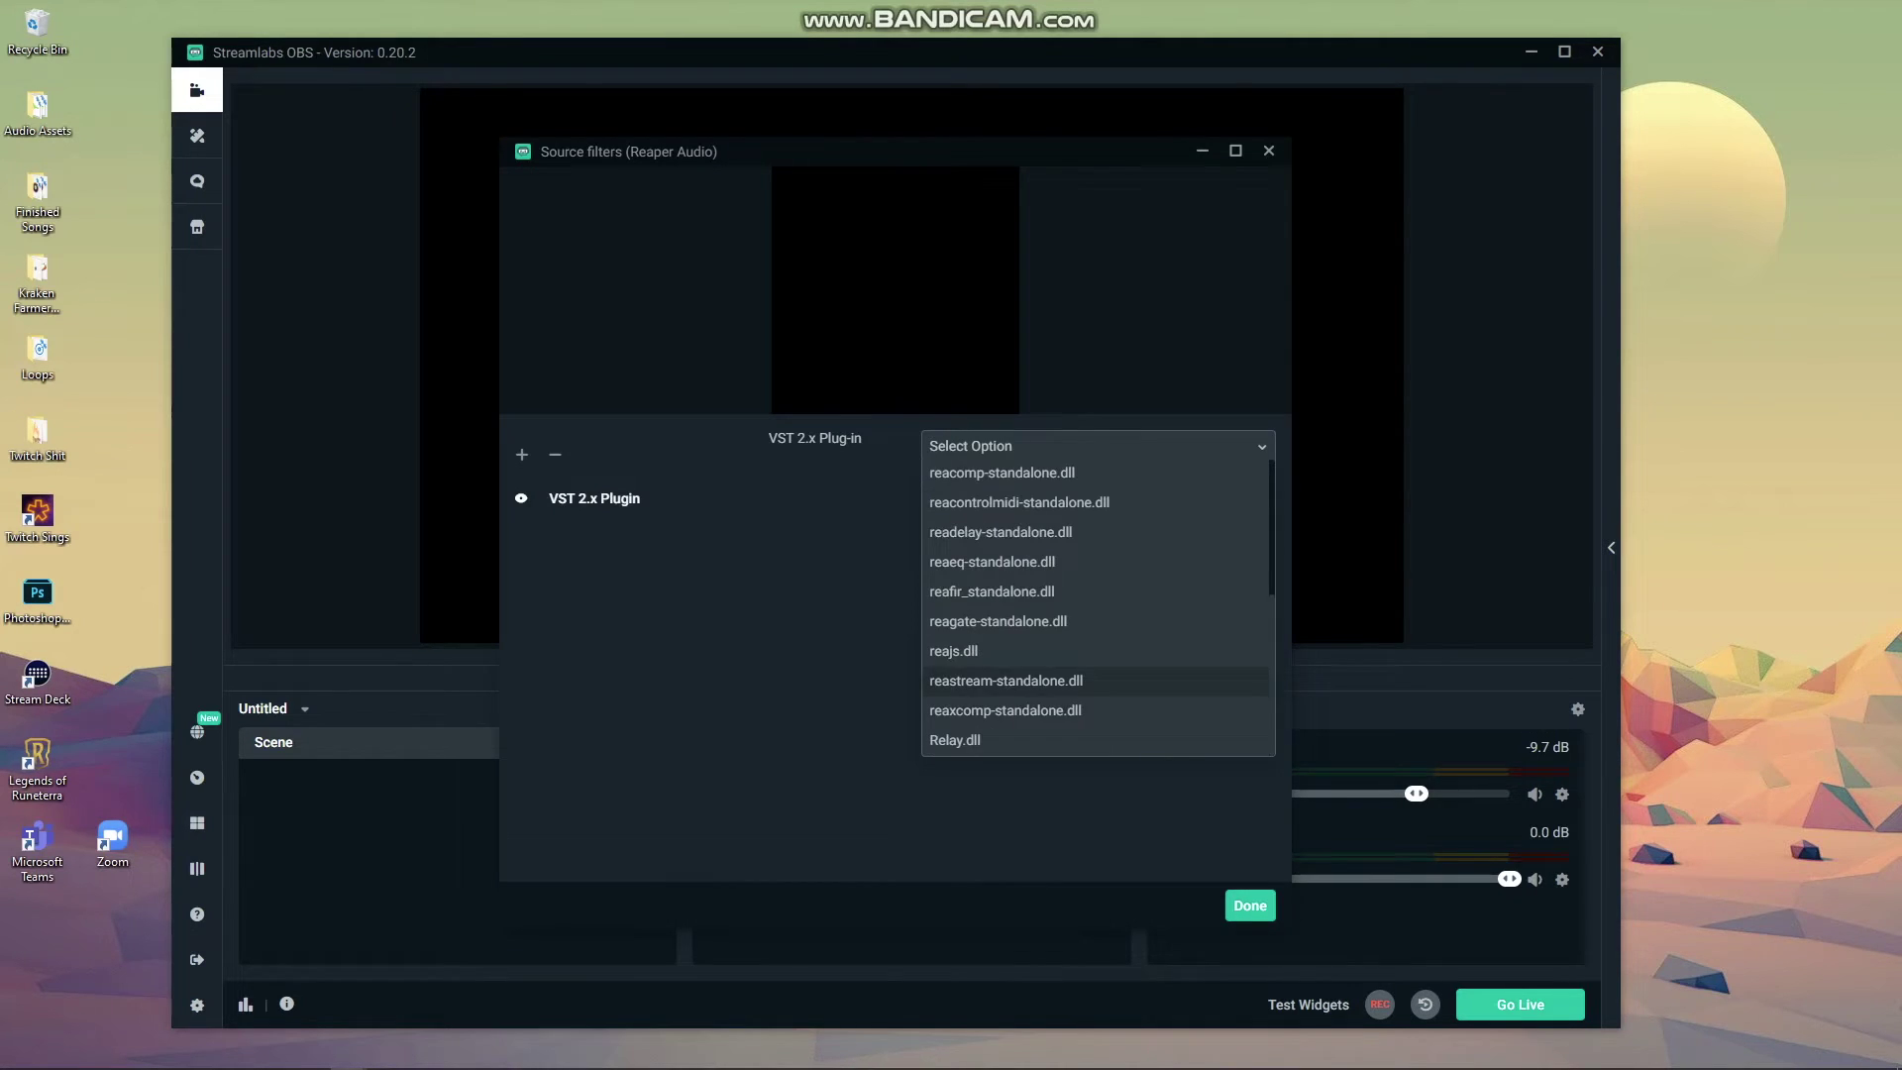
{"action": "left_click", "coordinate": [1005, 680]}
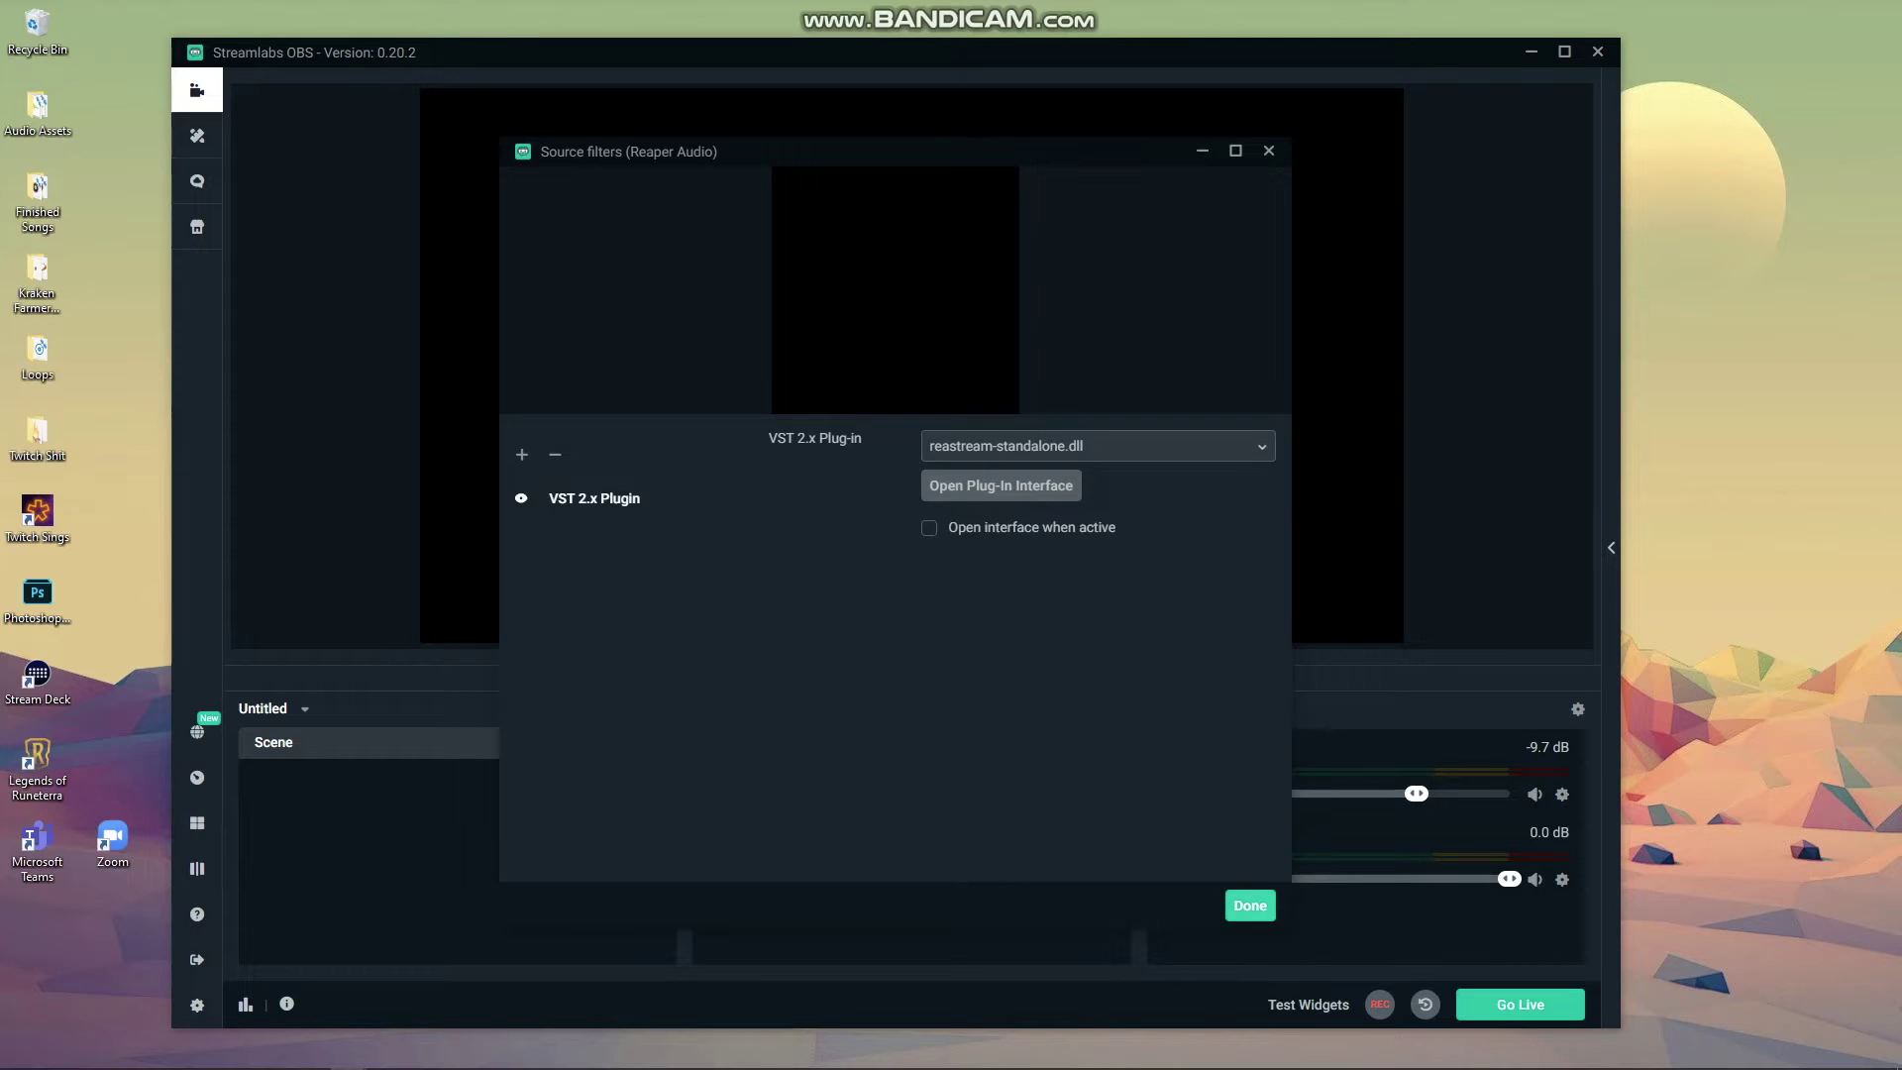
{"action": "left_click", "coordinate": [1250, 906]}
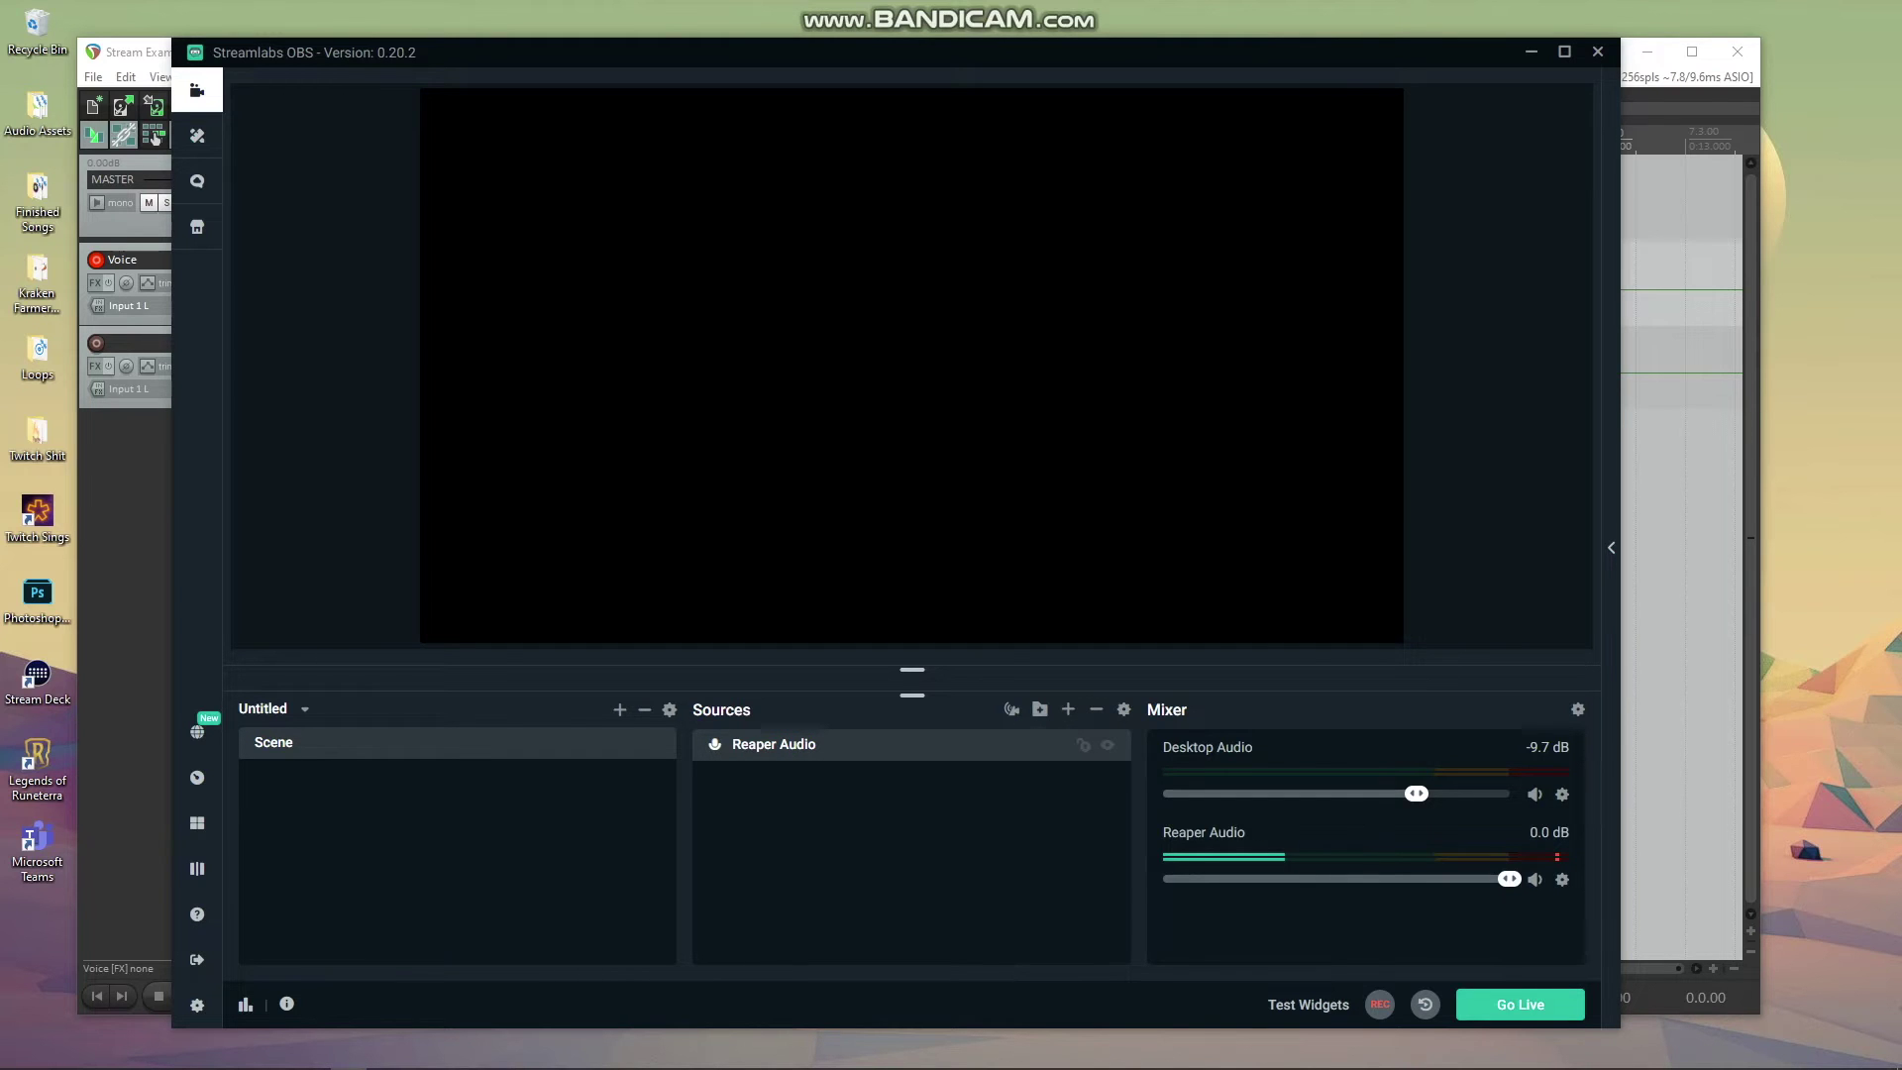
Step: Add a Video Capture Device source to the scene under its default name
{"action": "left_click_drag", "start_coordinate": [637, 50], "coordinate": [868, 38]}
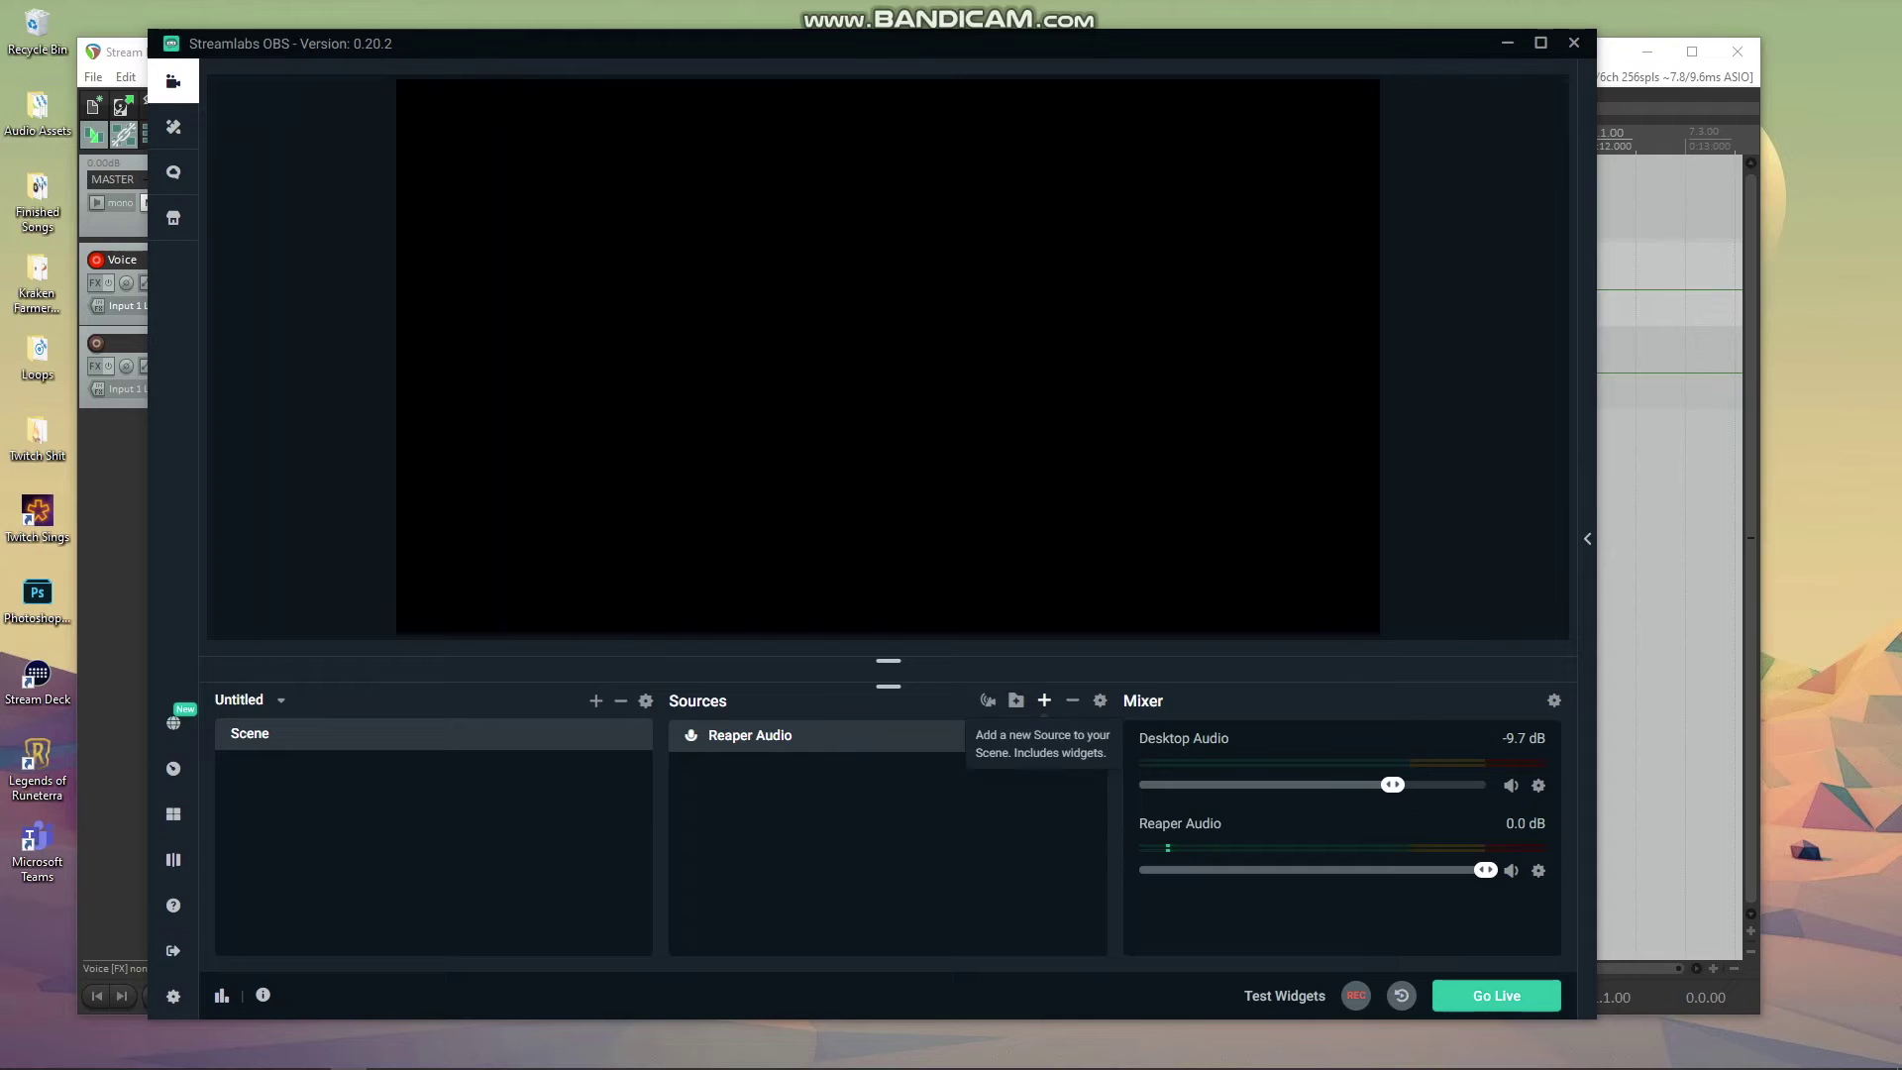
{"action": "left_click", "coordinate": [984, 693]}
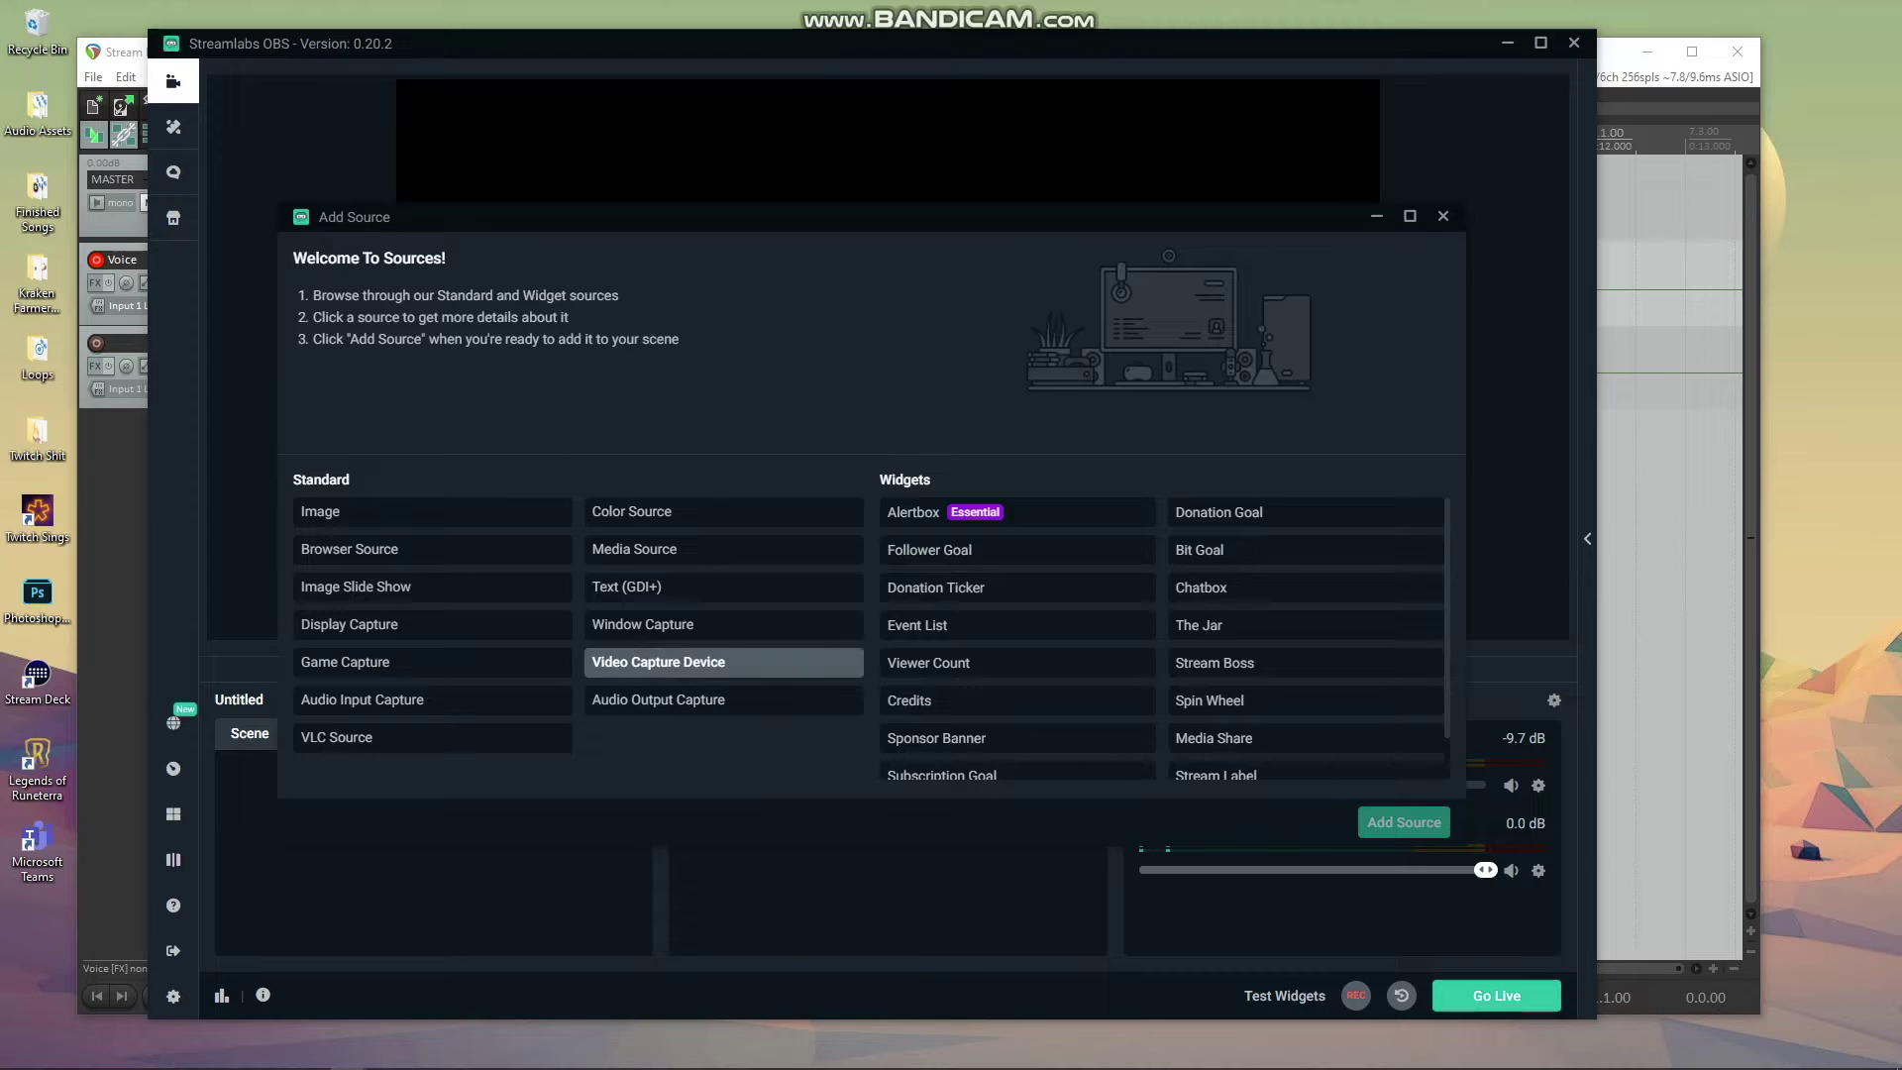
{"action": "left_click", "coordinate": [723, 662]}
{"action": "key", "text": "Return"}
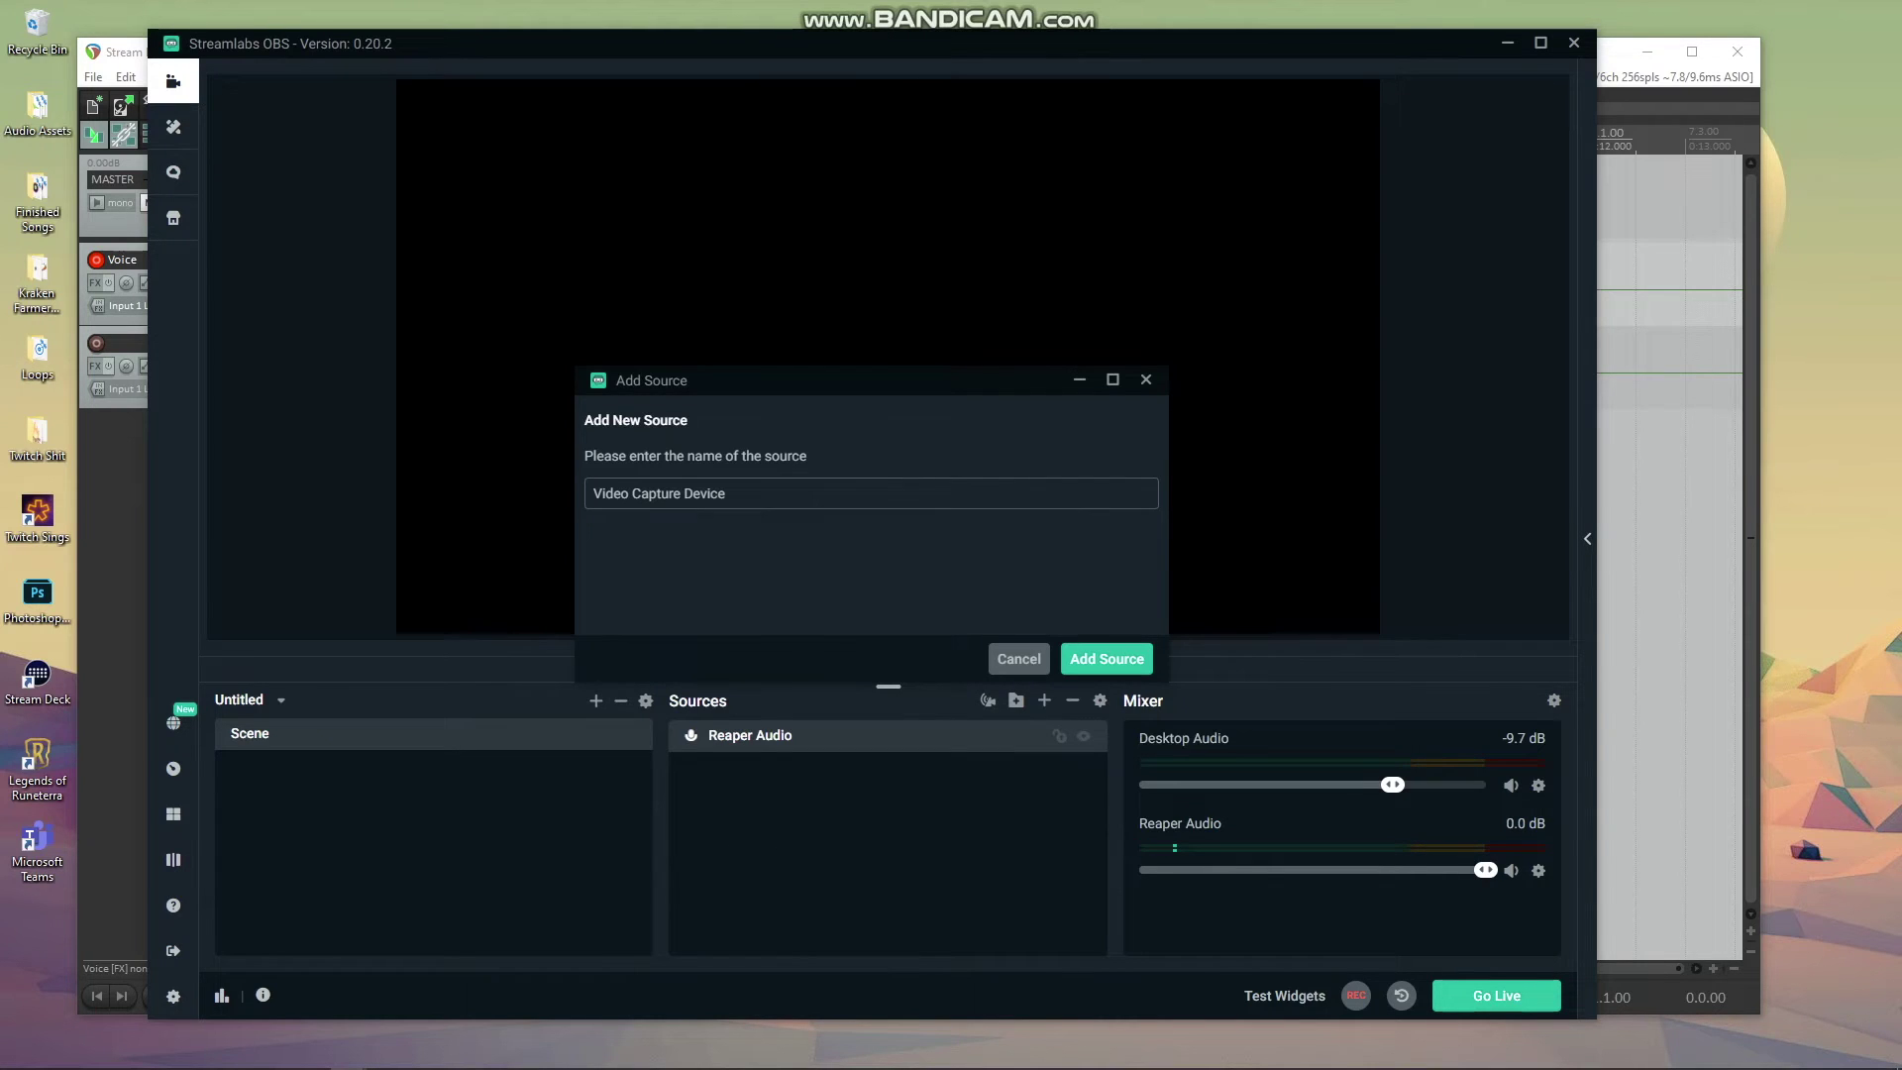
{"action": "key", "text": "Return"}
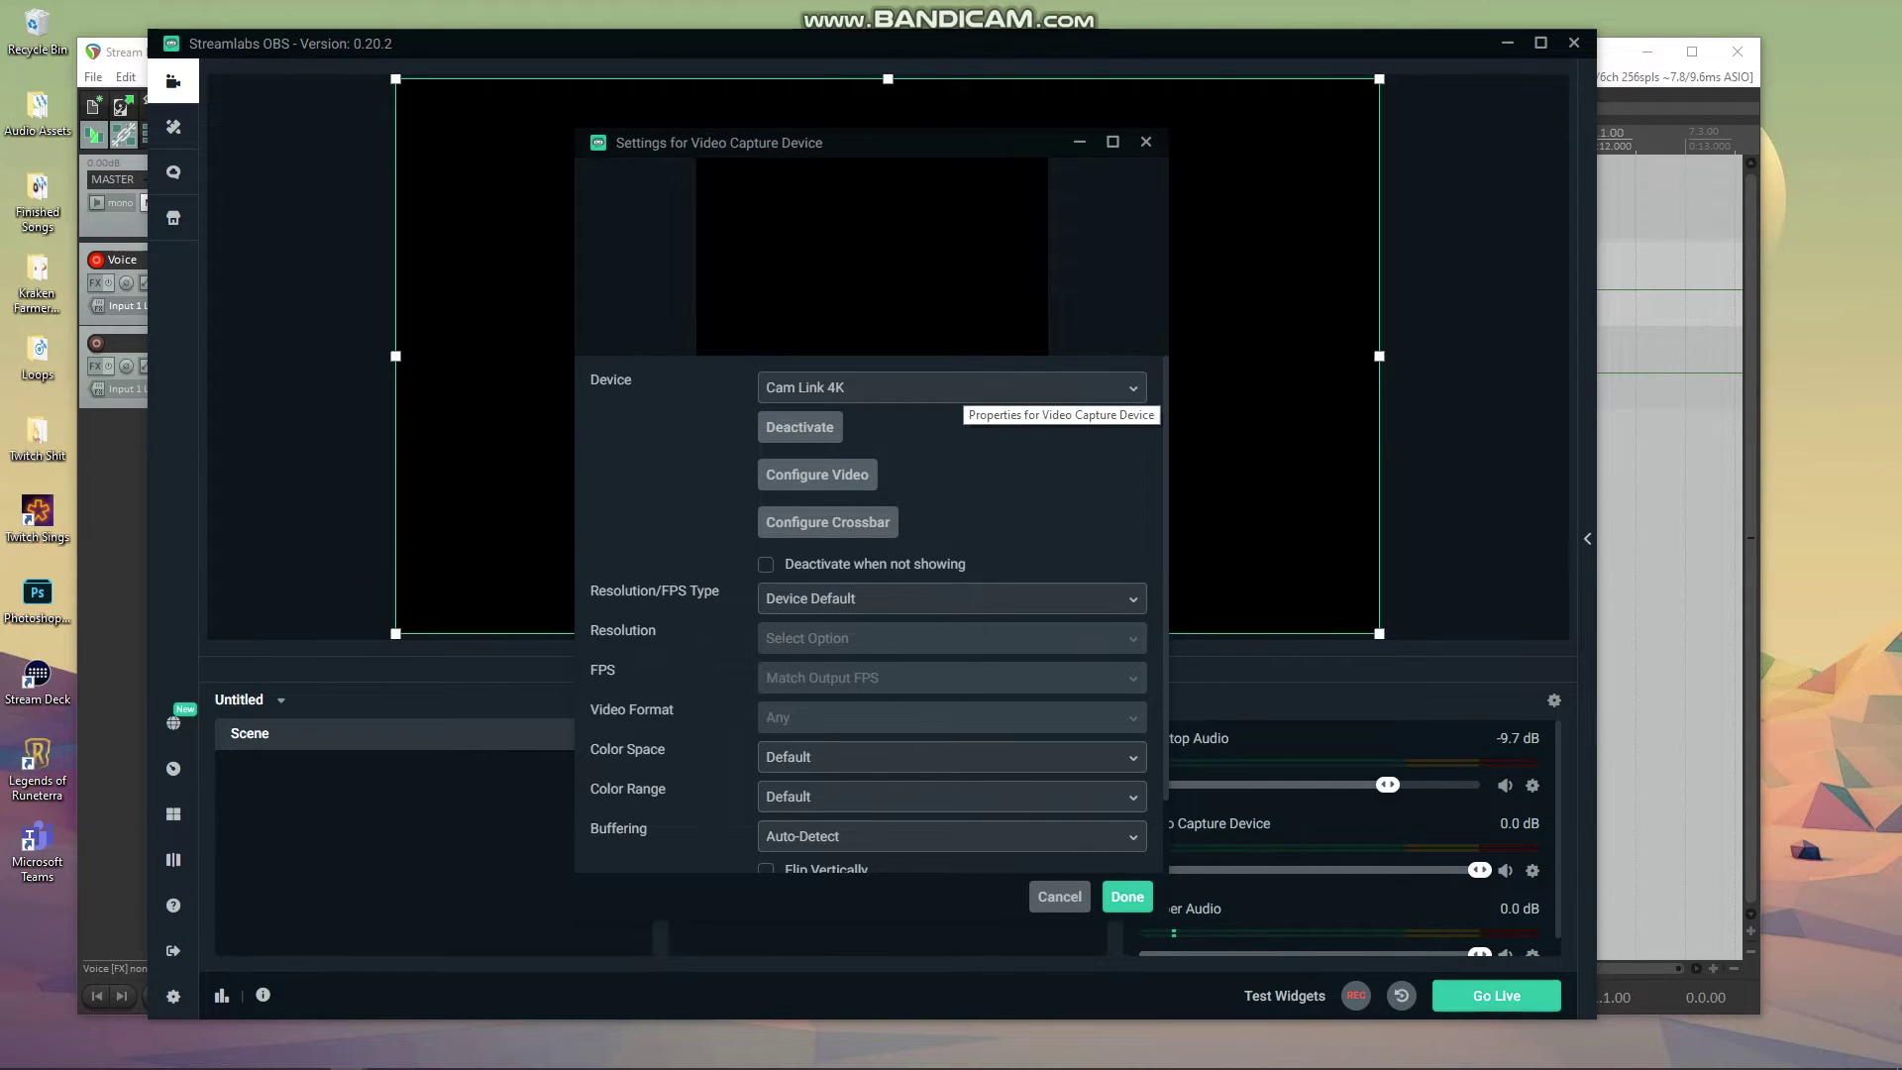
Step: Keep Cam Link 4K as the capture device, and mute and hide the Video Capture Device in the audio mixer
{"action": "left_click", "coordinate": [956, 387]}
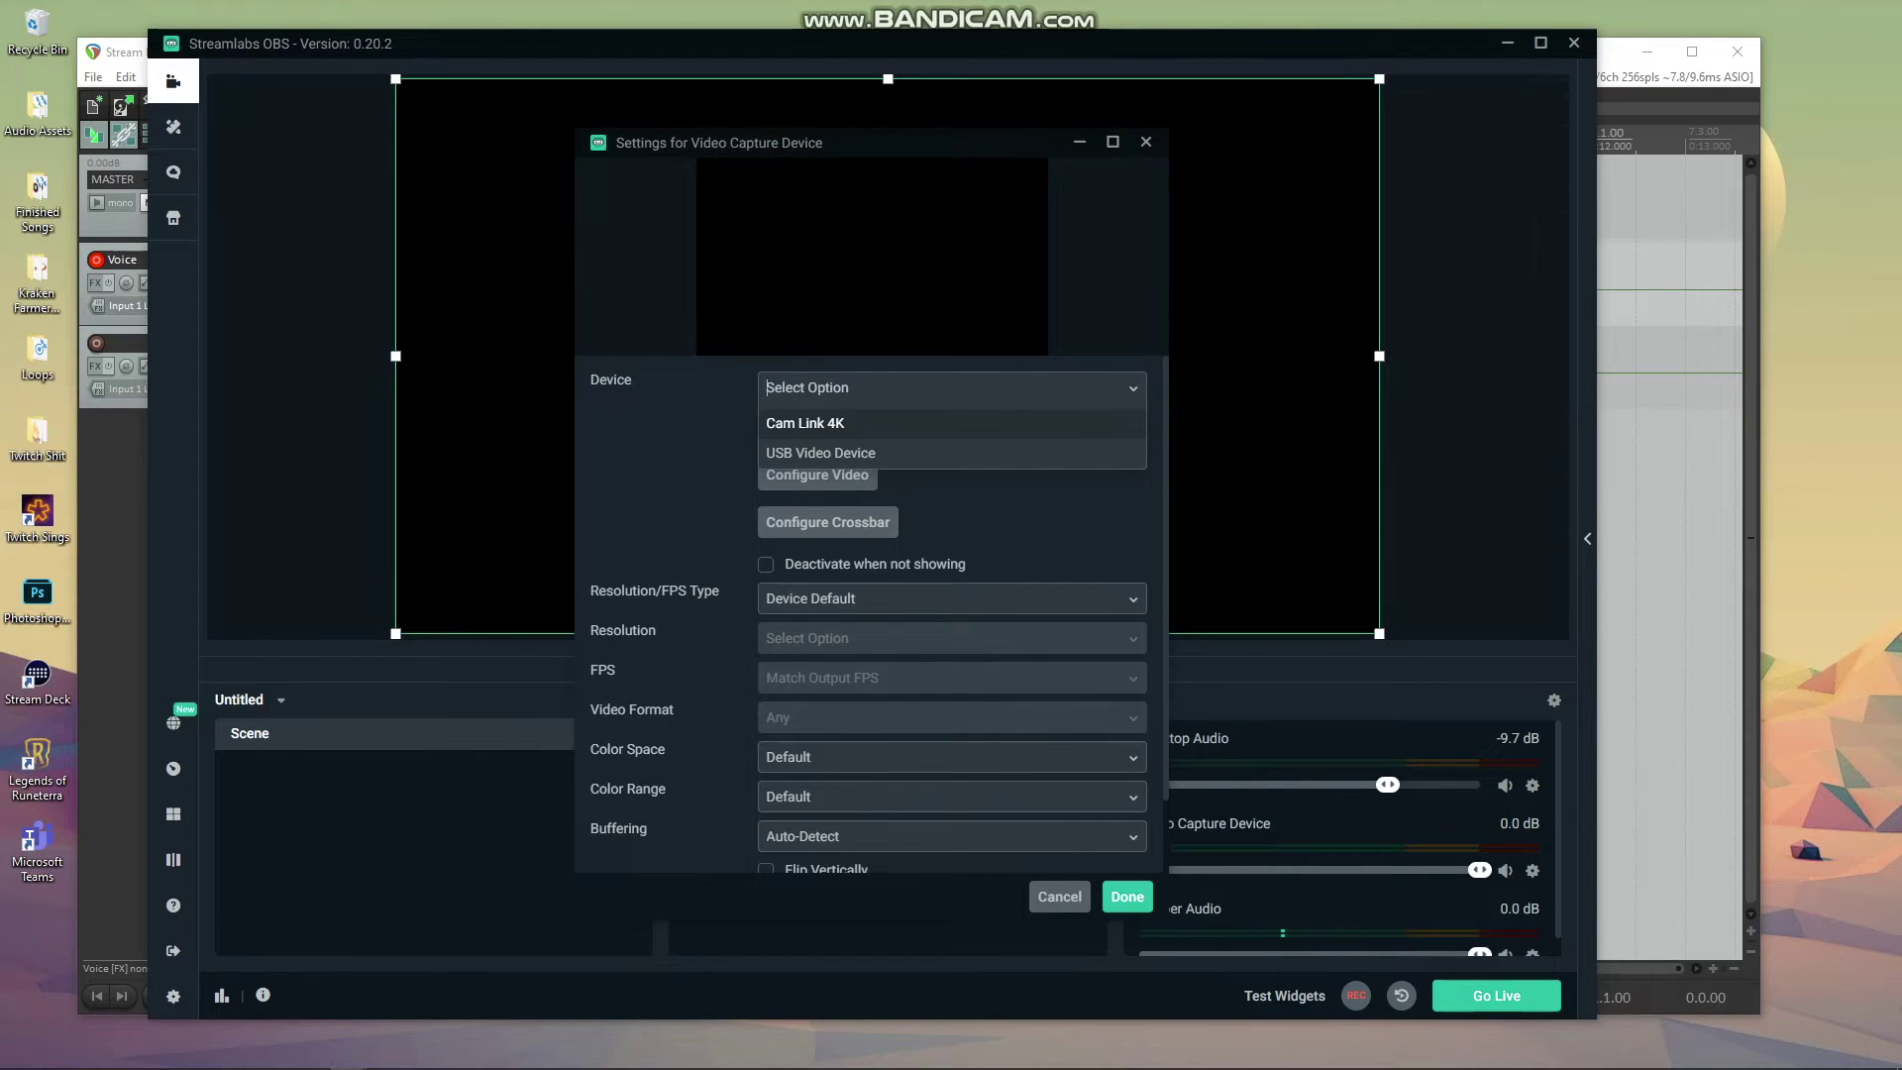
{"action": "key", "text": "Escape"}
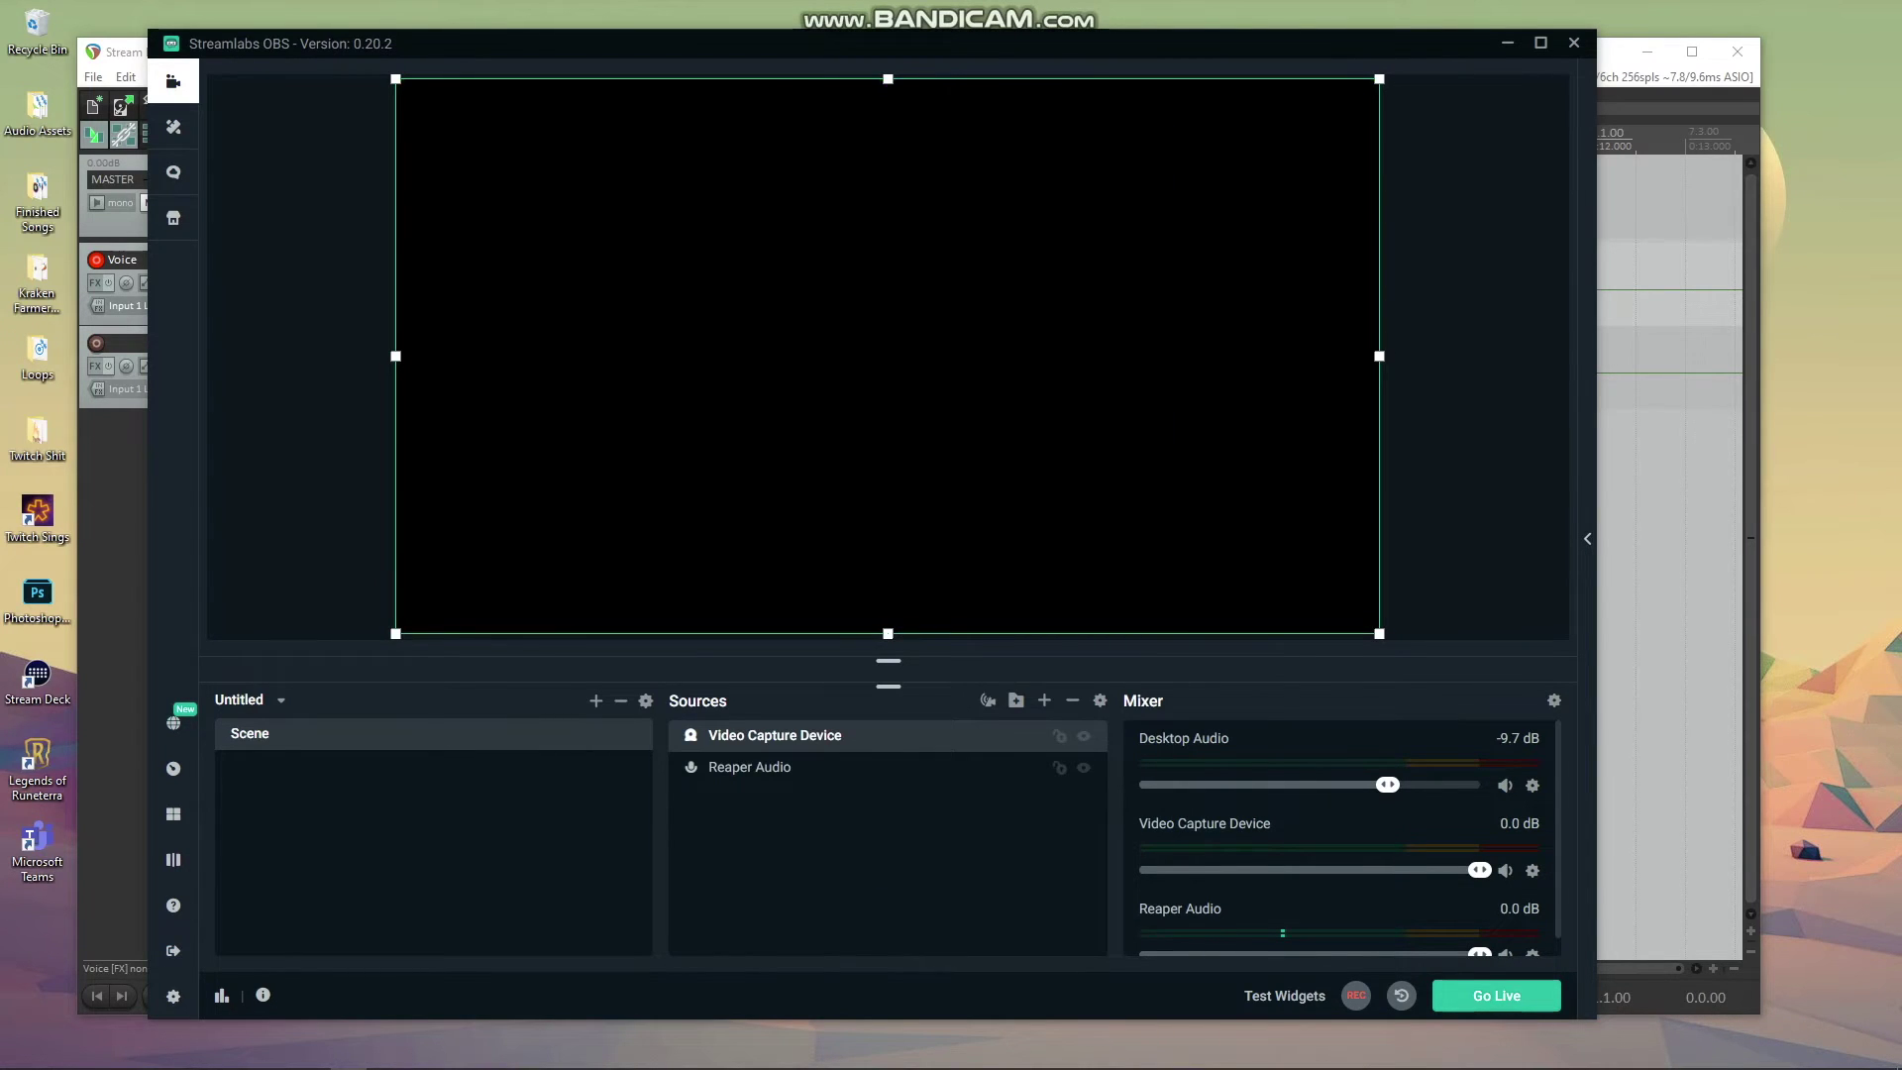
{"action": "key", "text": "Escape"}
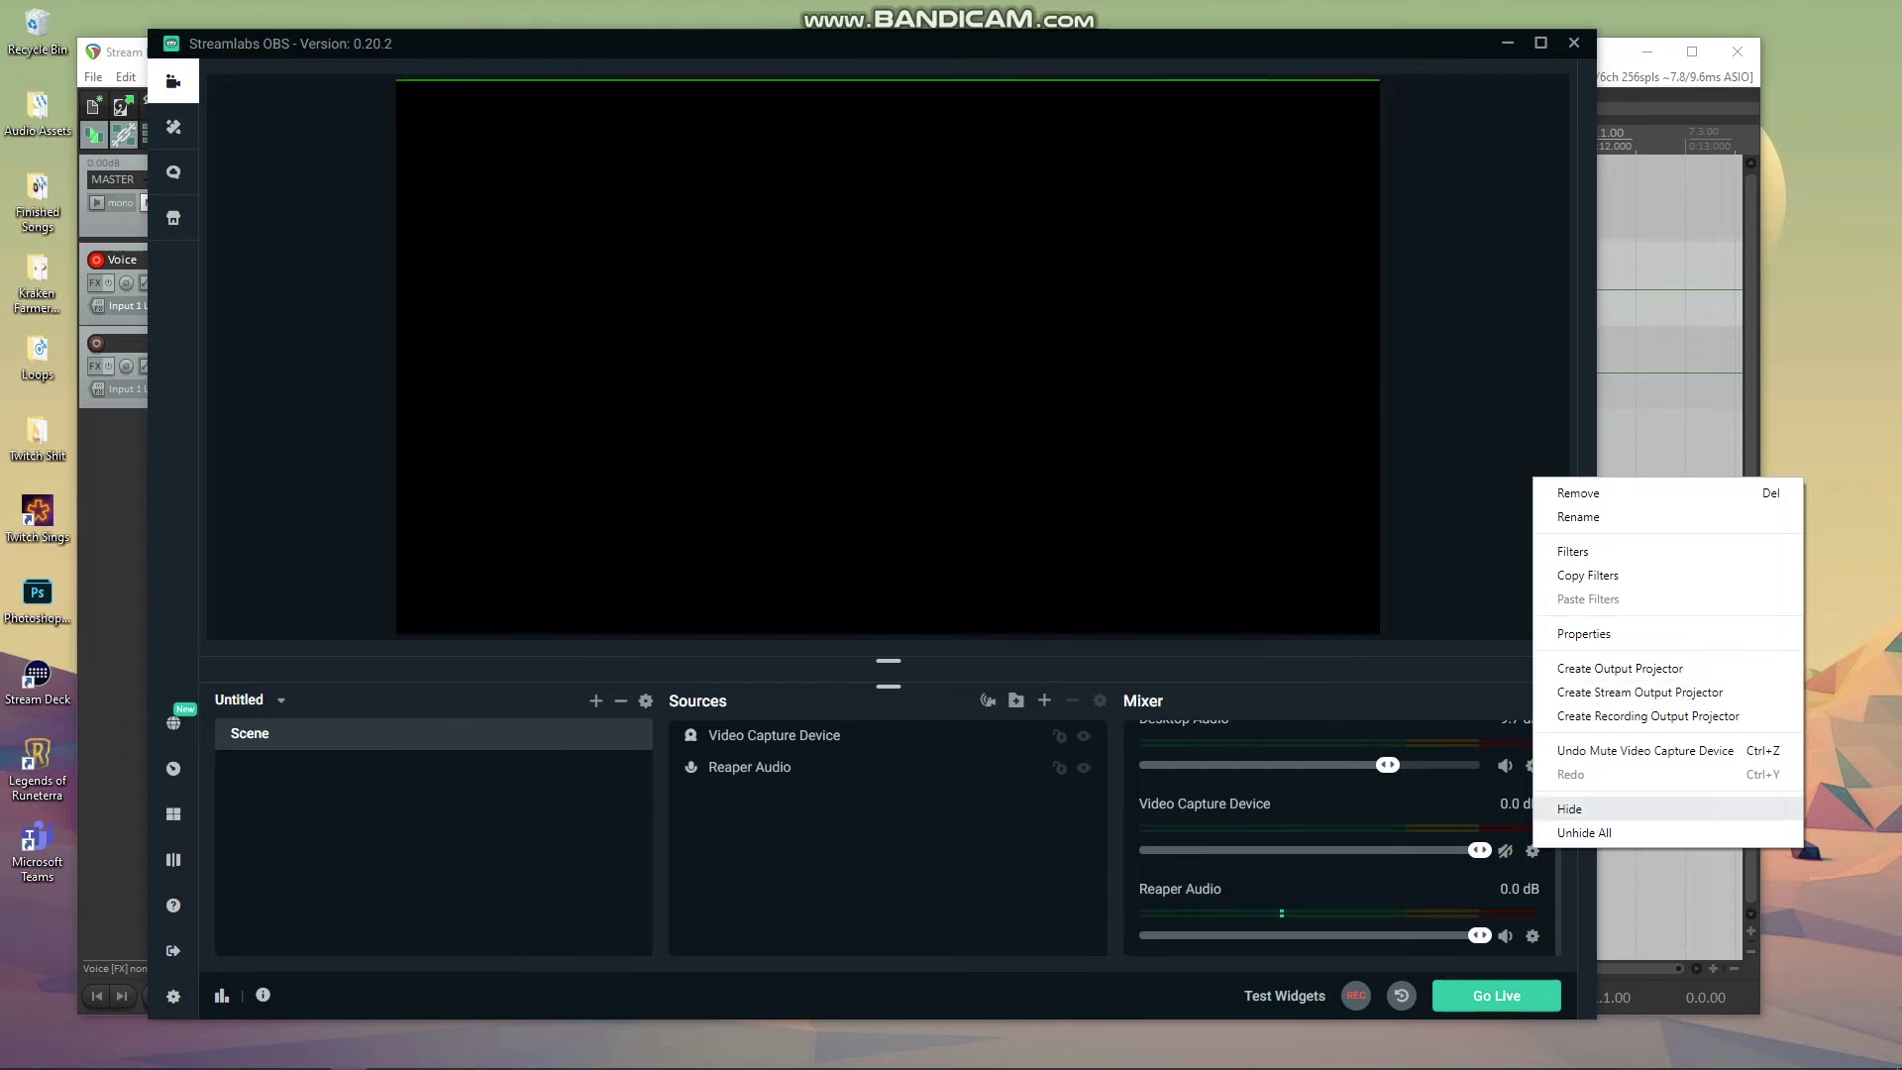
{"action": "left_click", "coordinate": [1575, 808]}
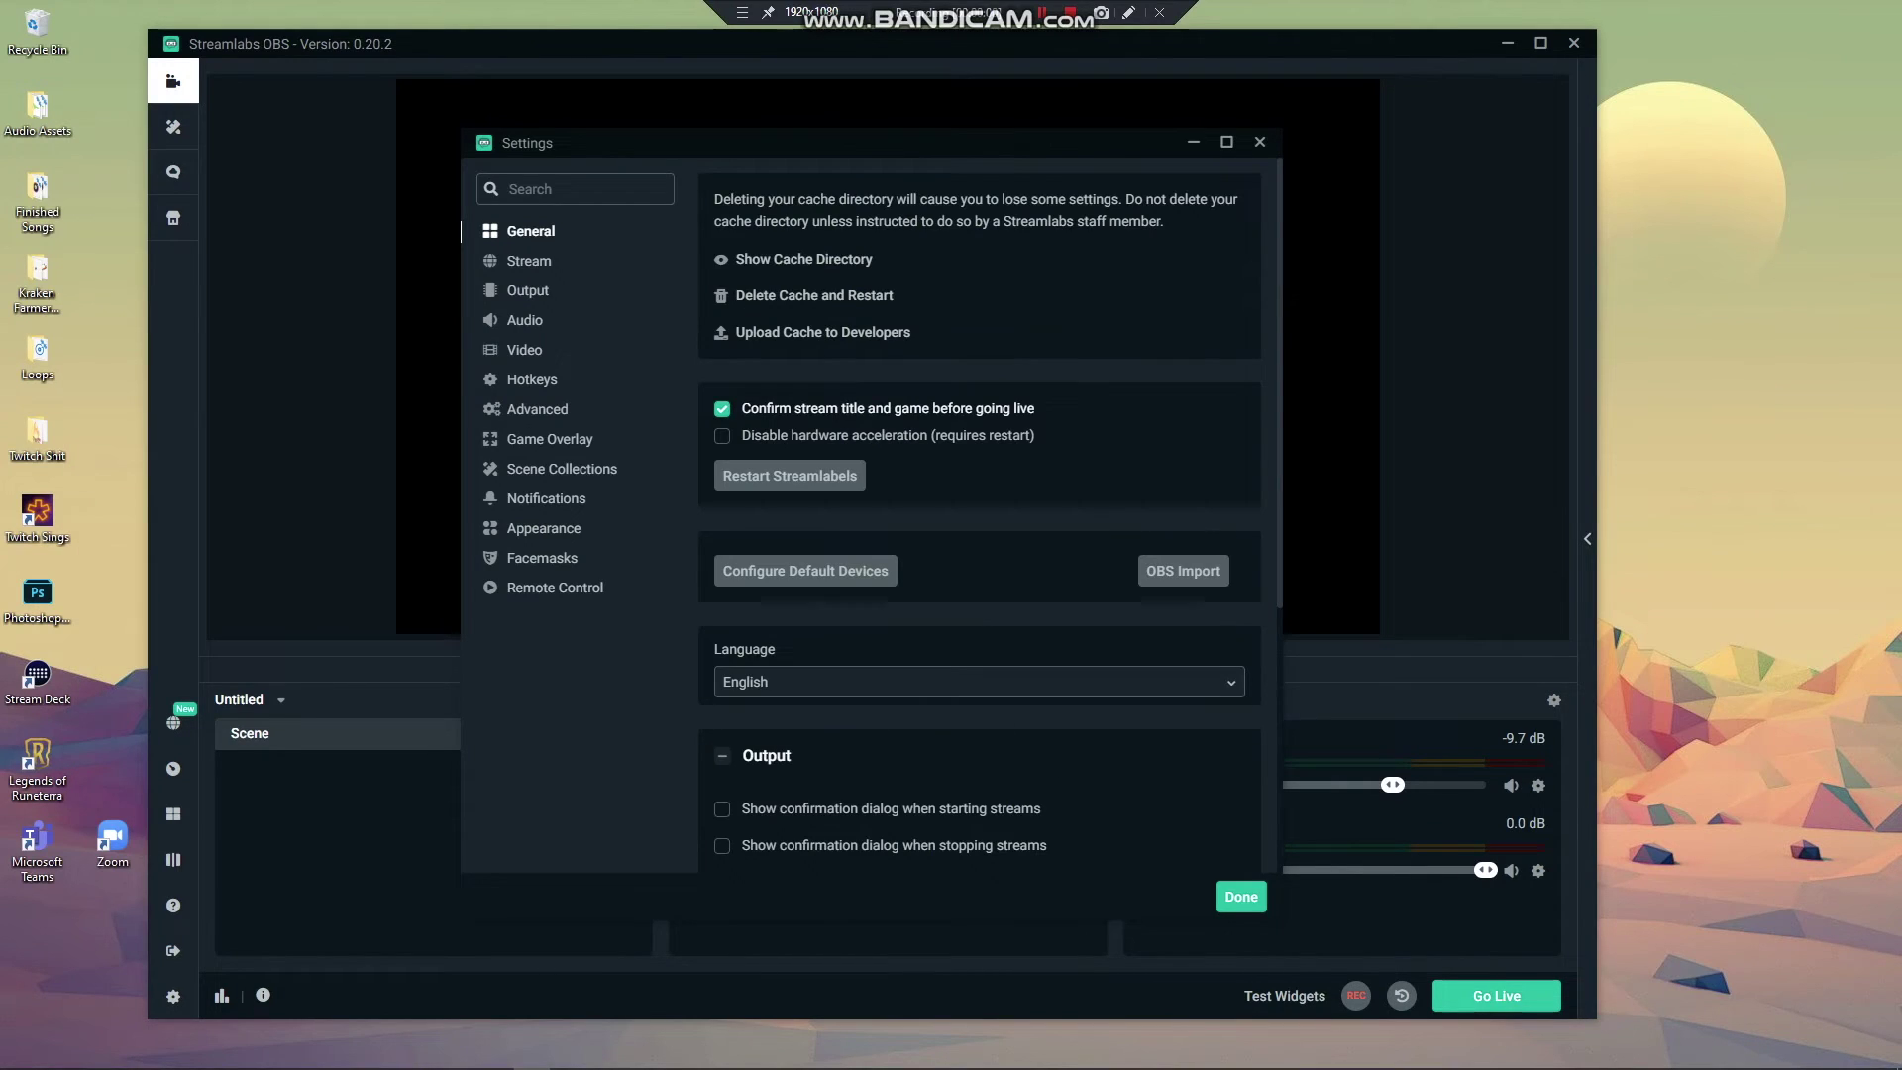
Step: Examine the stream settings and the choices for the streaming service
{"action": "left_click", "coordinate": [528, 261]}
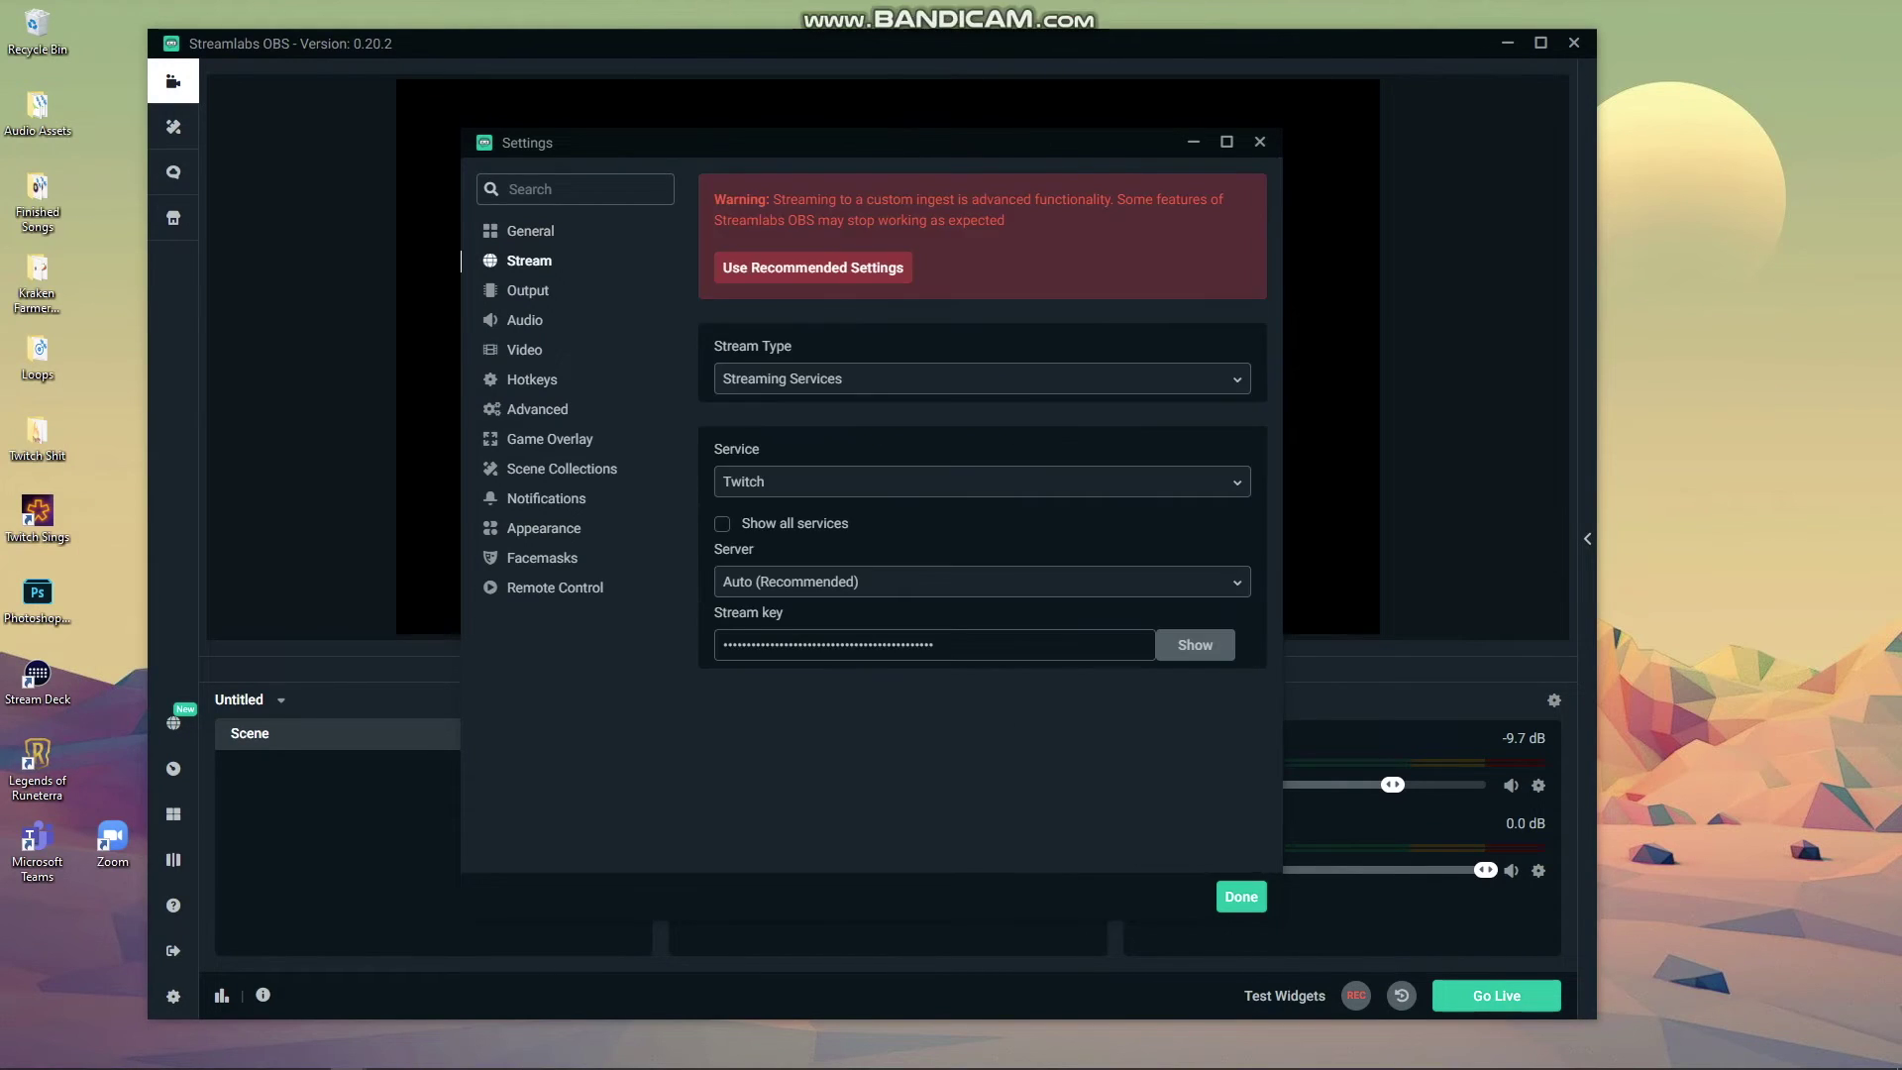
{"action": "left_click", "coordinate": [982, 482]}
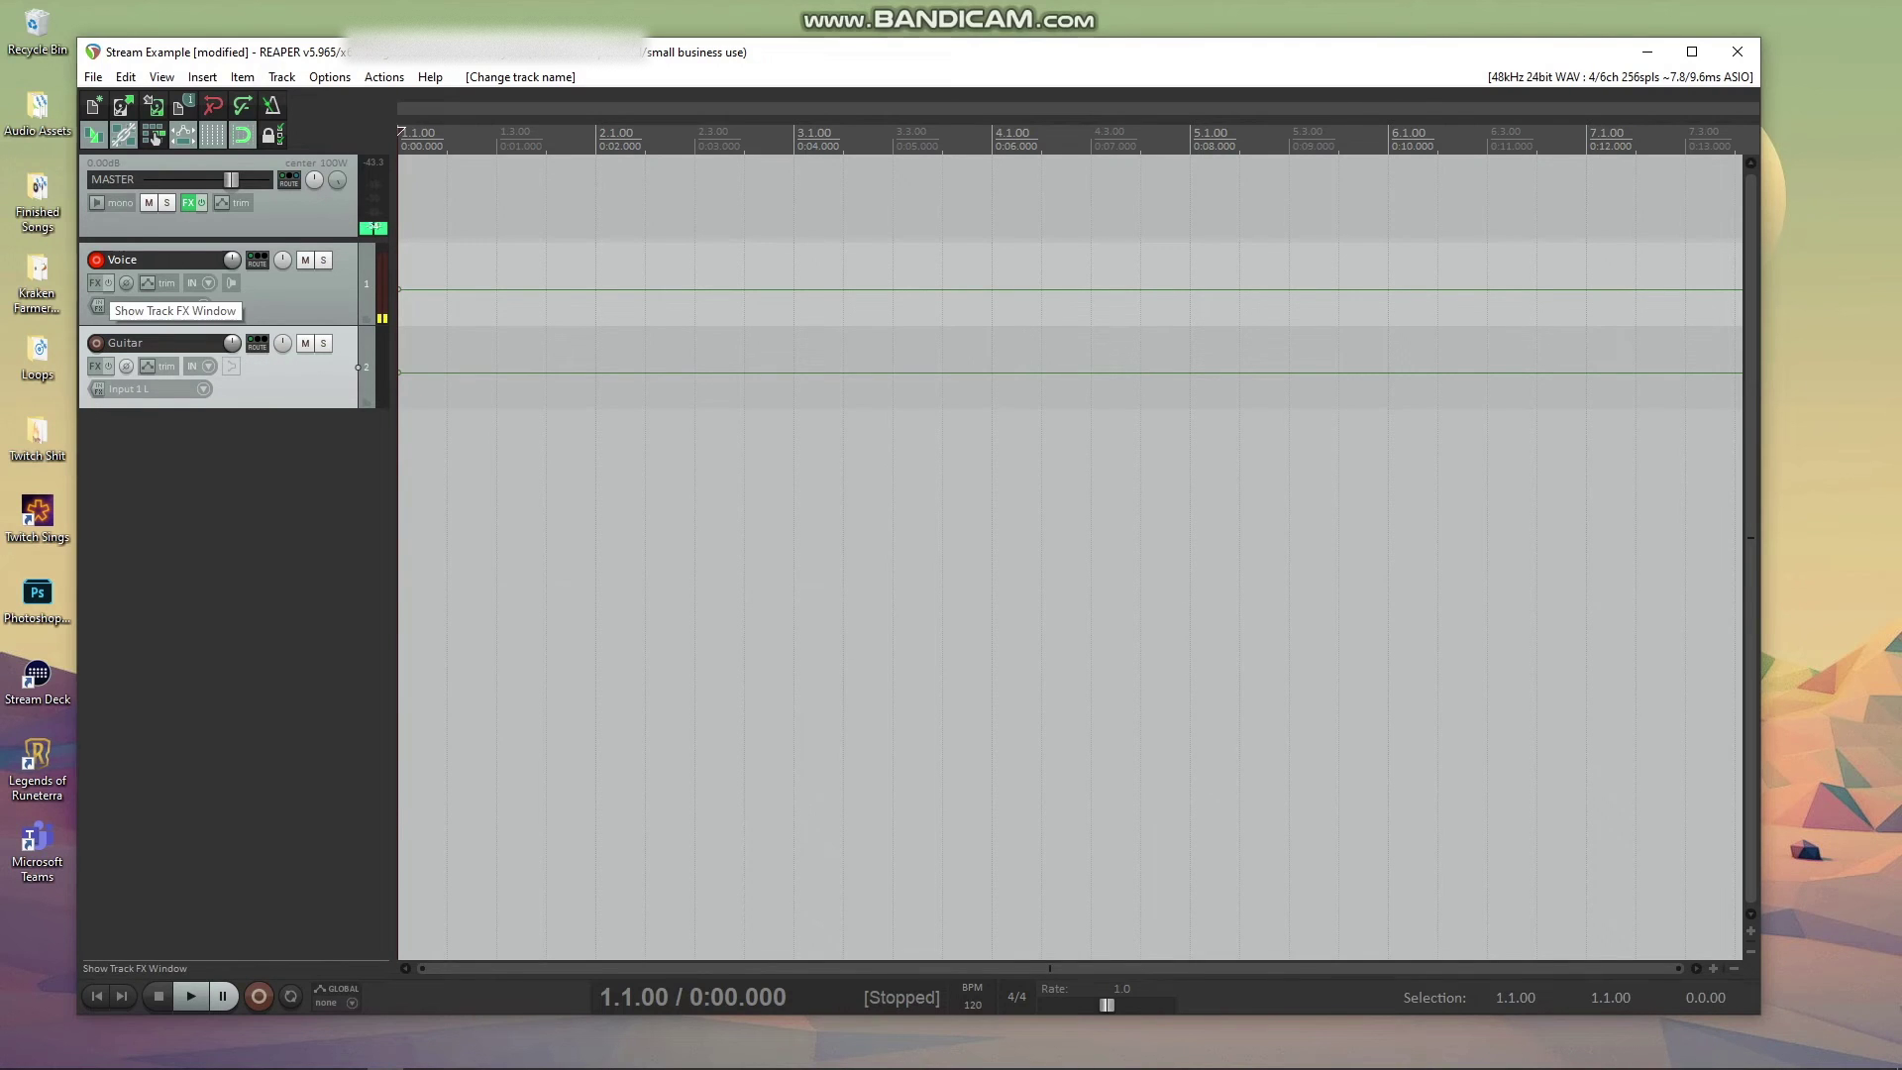
Step: Insert the ReaEQ plug-in from the EQ category on REAPER's Voice track, widening the plug-in browser
{"action": "left_click", "coordinate": [95, 283]}
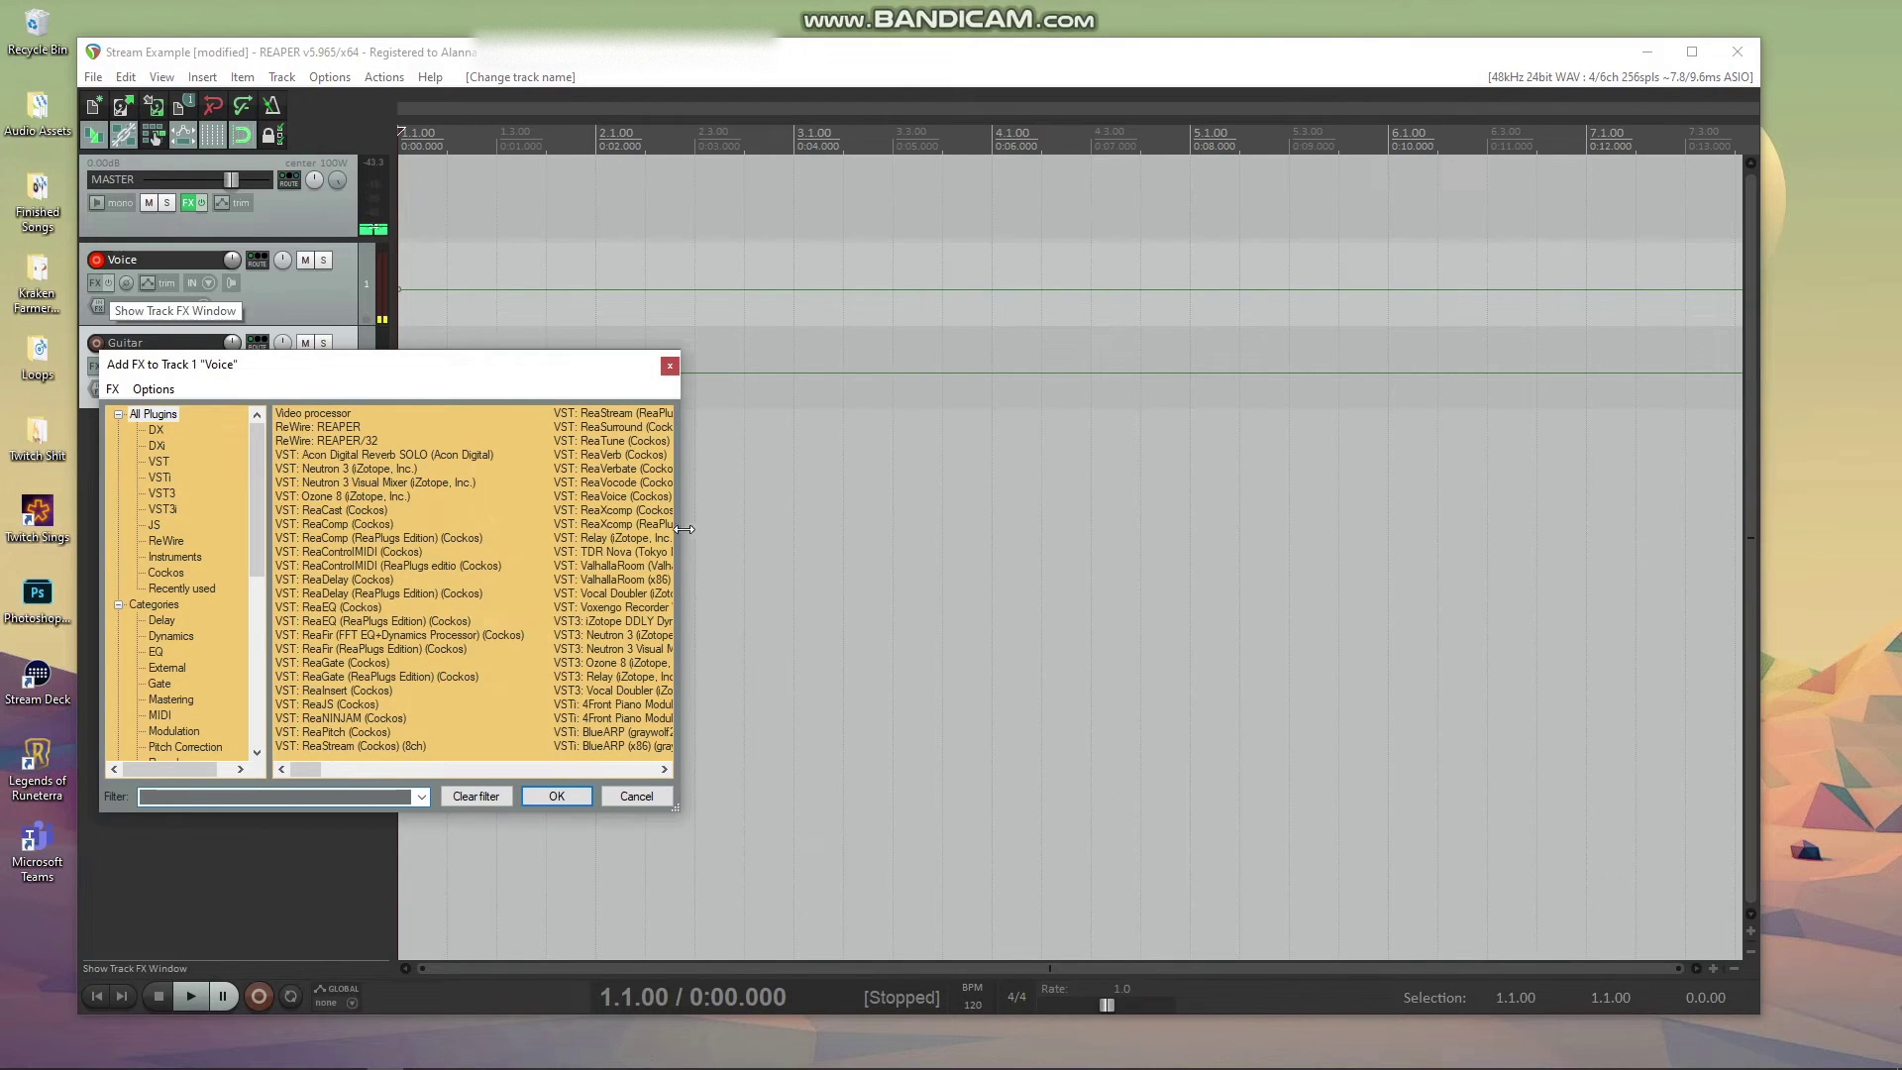
{"action": "left_click_drag", "start_coordinate": [684, 529], "coordinate": [1079, 531]}
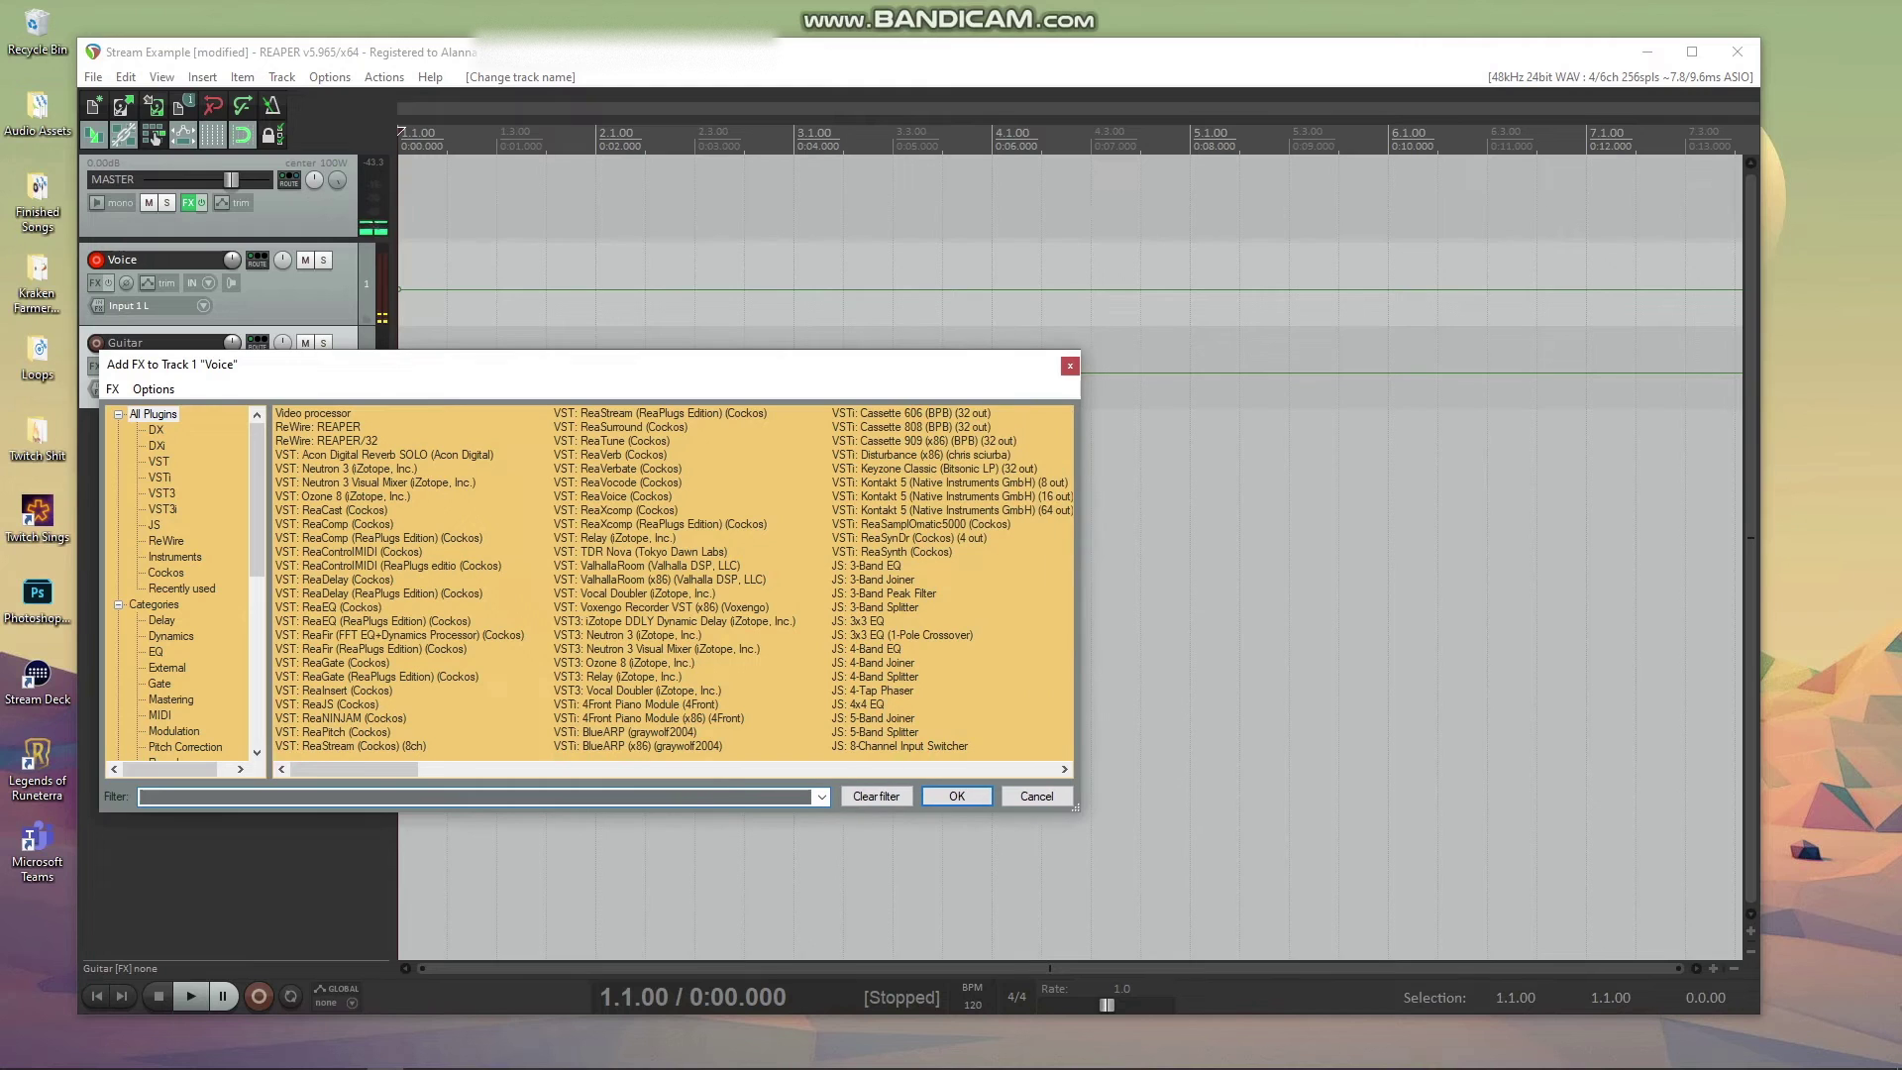
{"action": "left_click", "coordinate": [155, 651]}
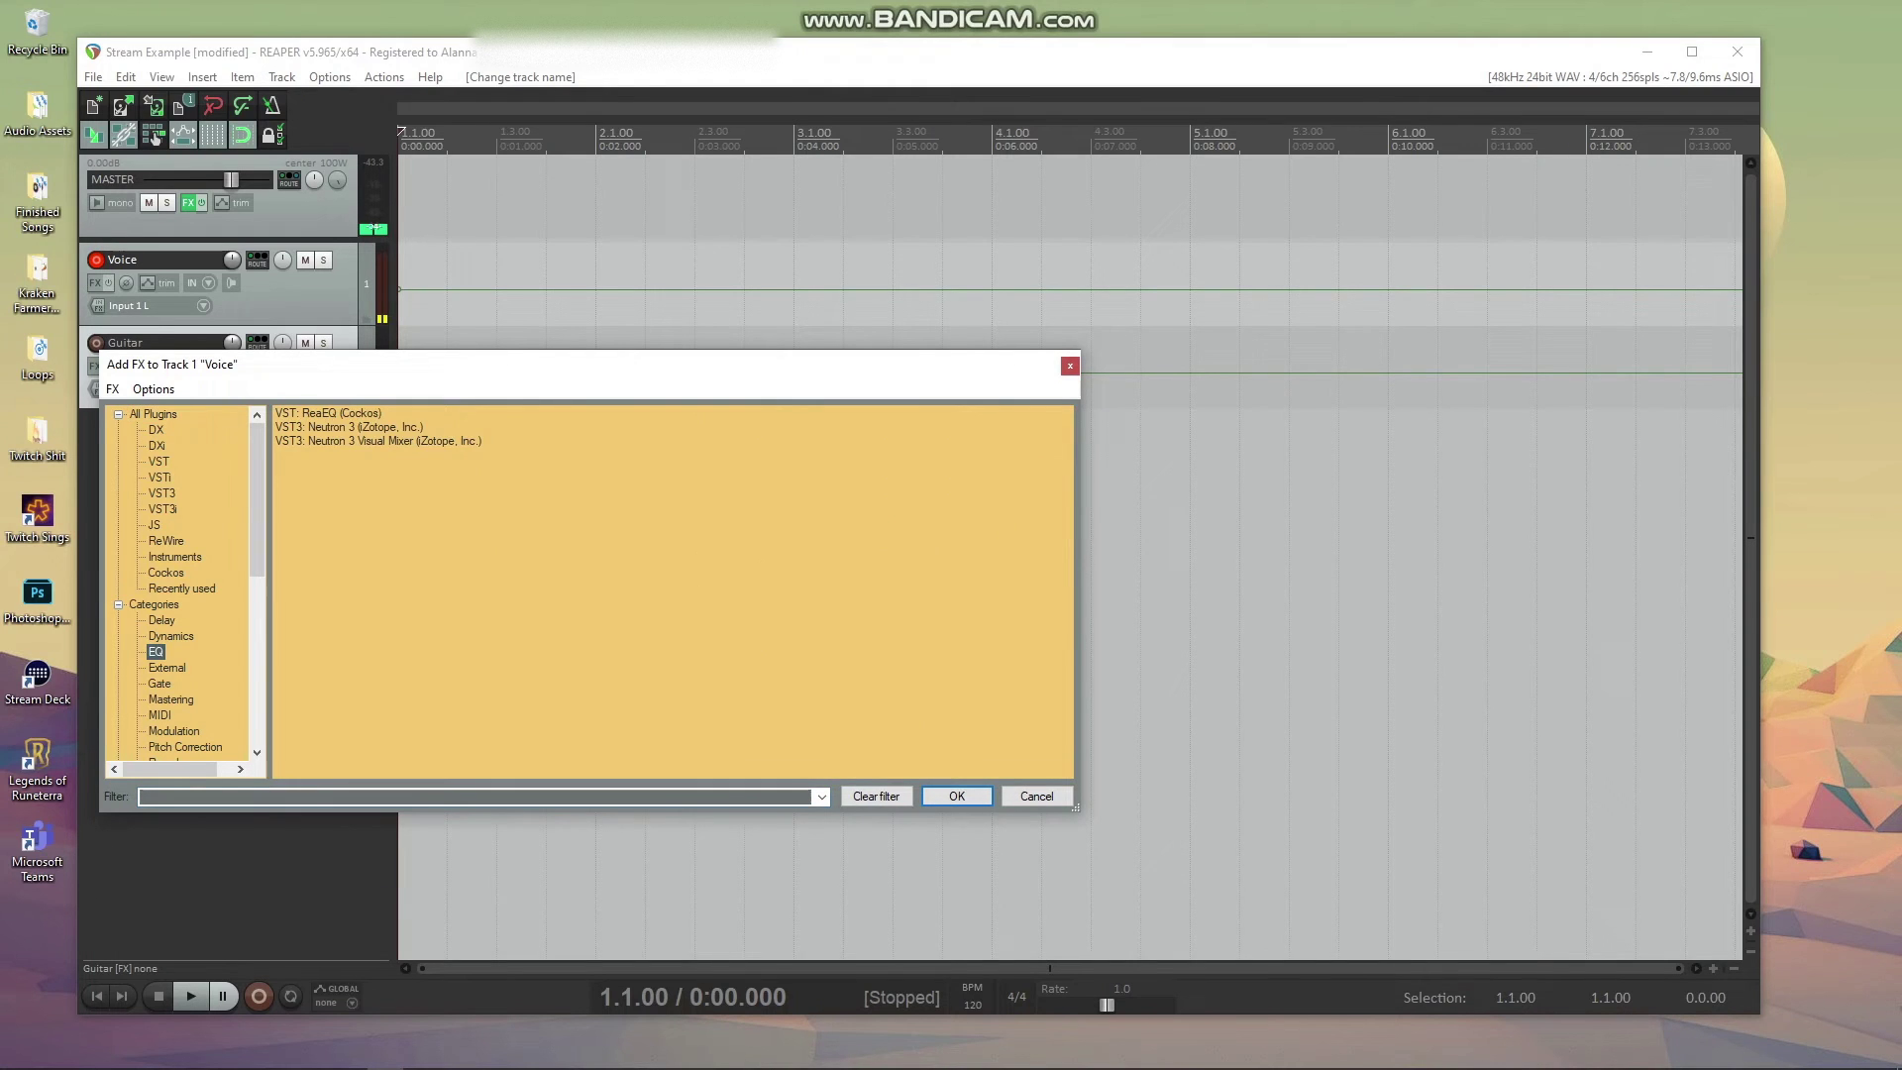
{"action": "left_click", "coordinate": [328, 412]}
{"action": "left_click", "coordinate": [956, 796]}
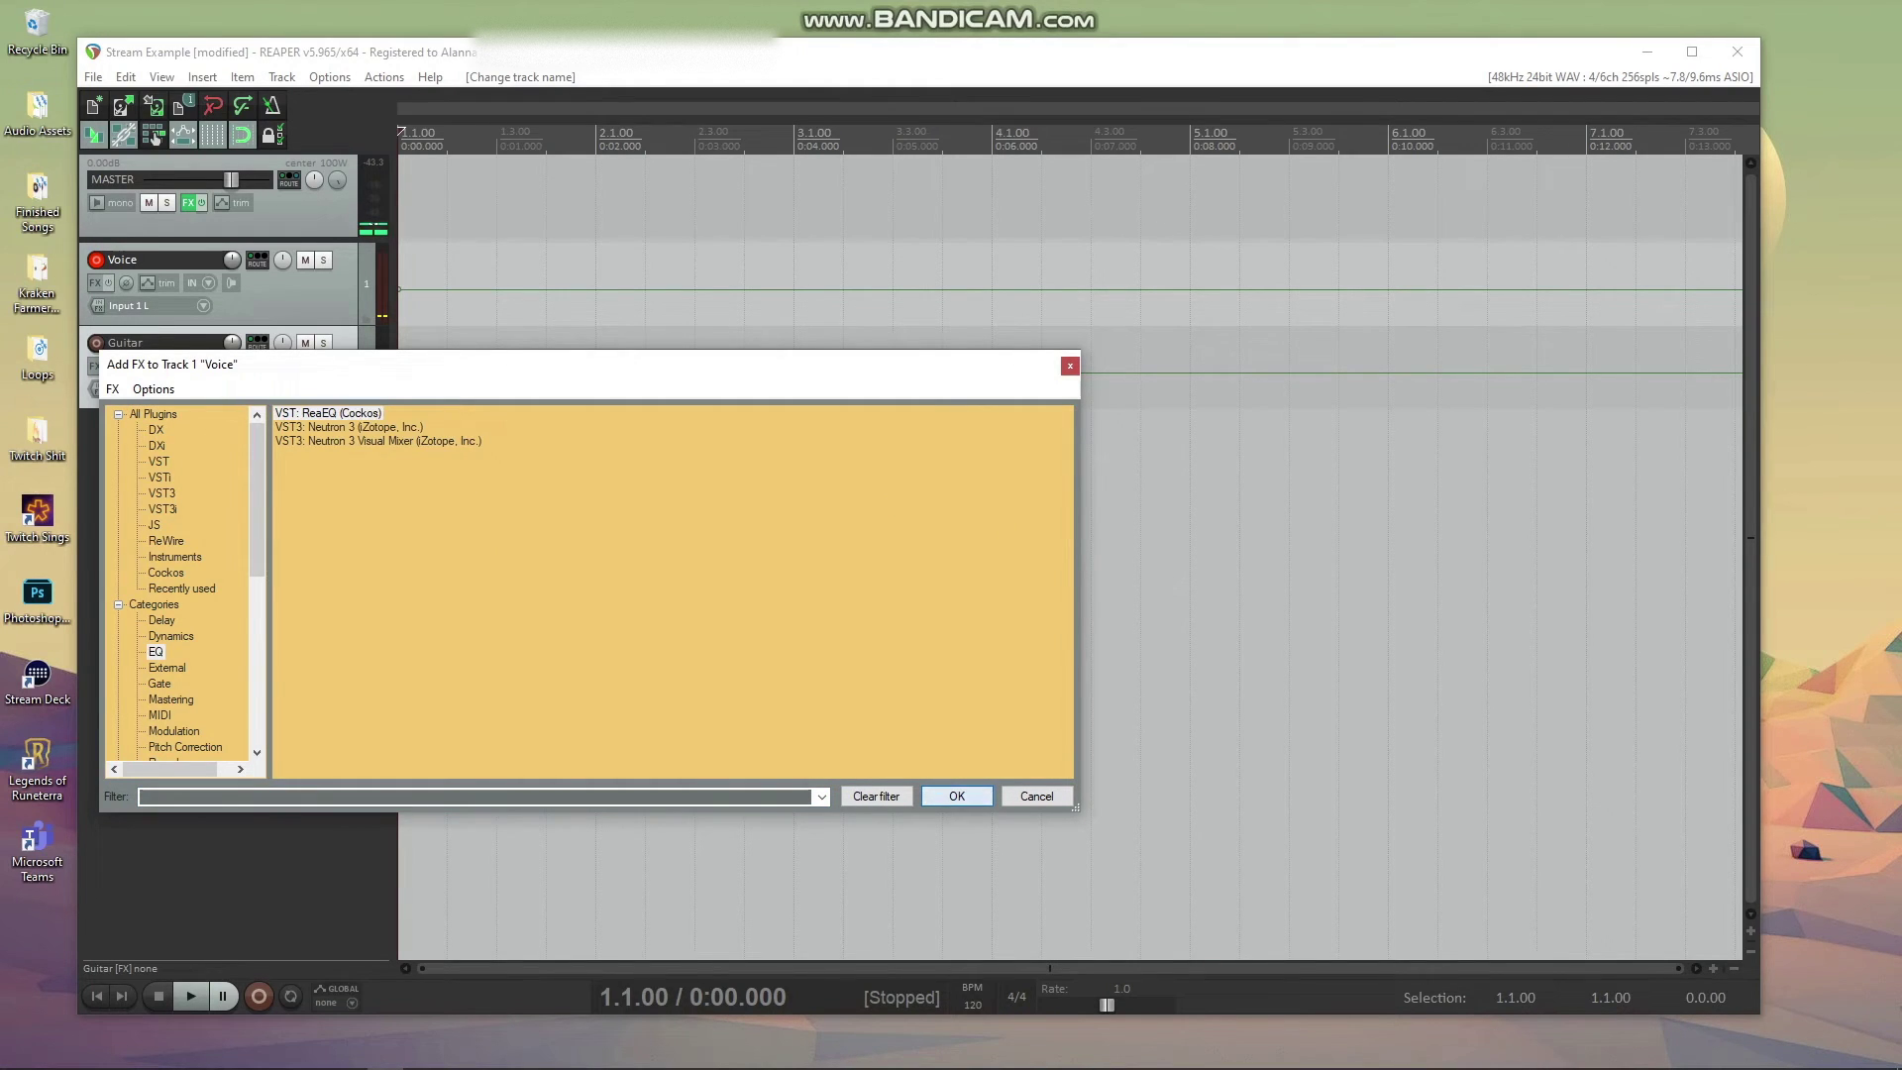
Step: Load the "stock - Intimate female vocal" preset in the Voice track's ReaEQ and browse the other presets
{"action": "left_click_drag", "start_coordinate": [327, 111], "coordinate": [443, 457]}
{"action": "left_click", "coordinate": [379, 485]}
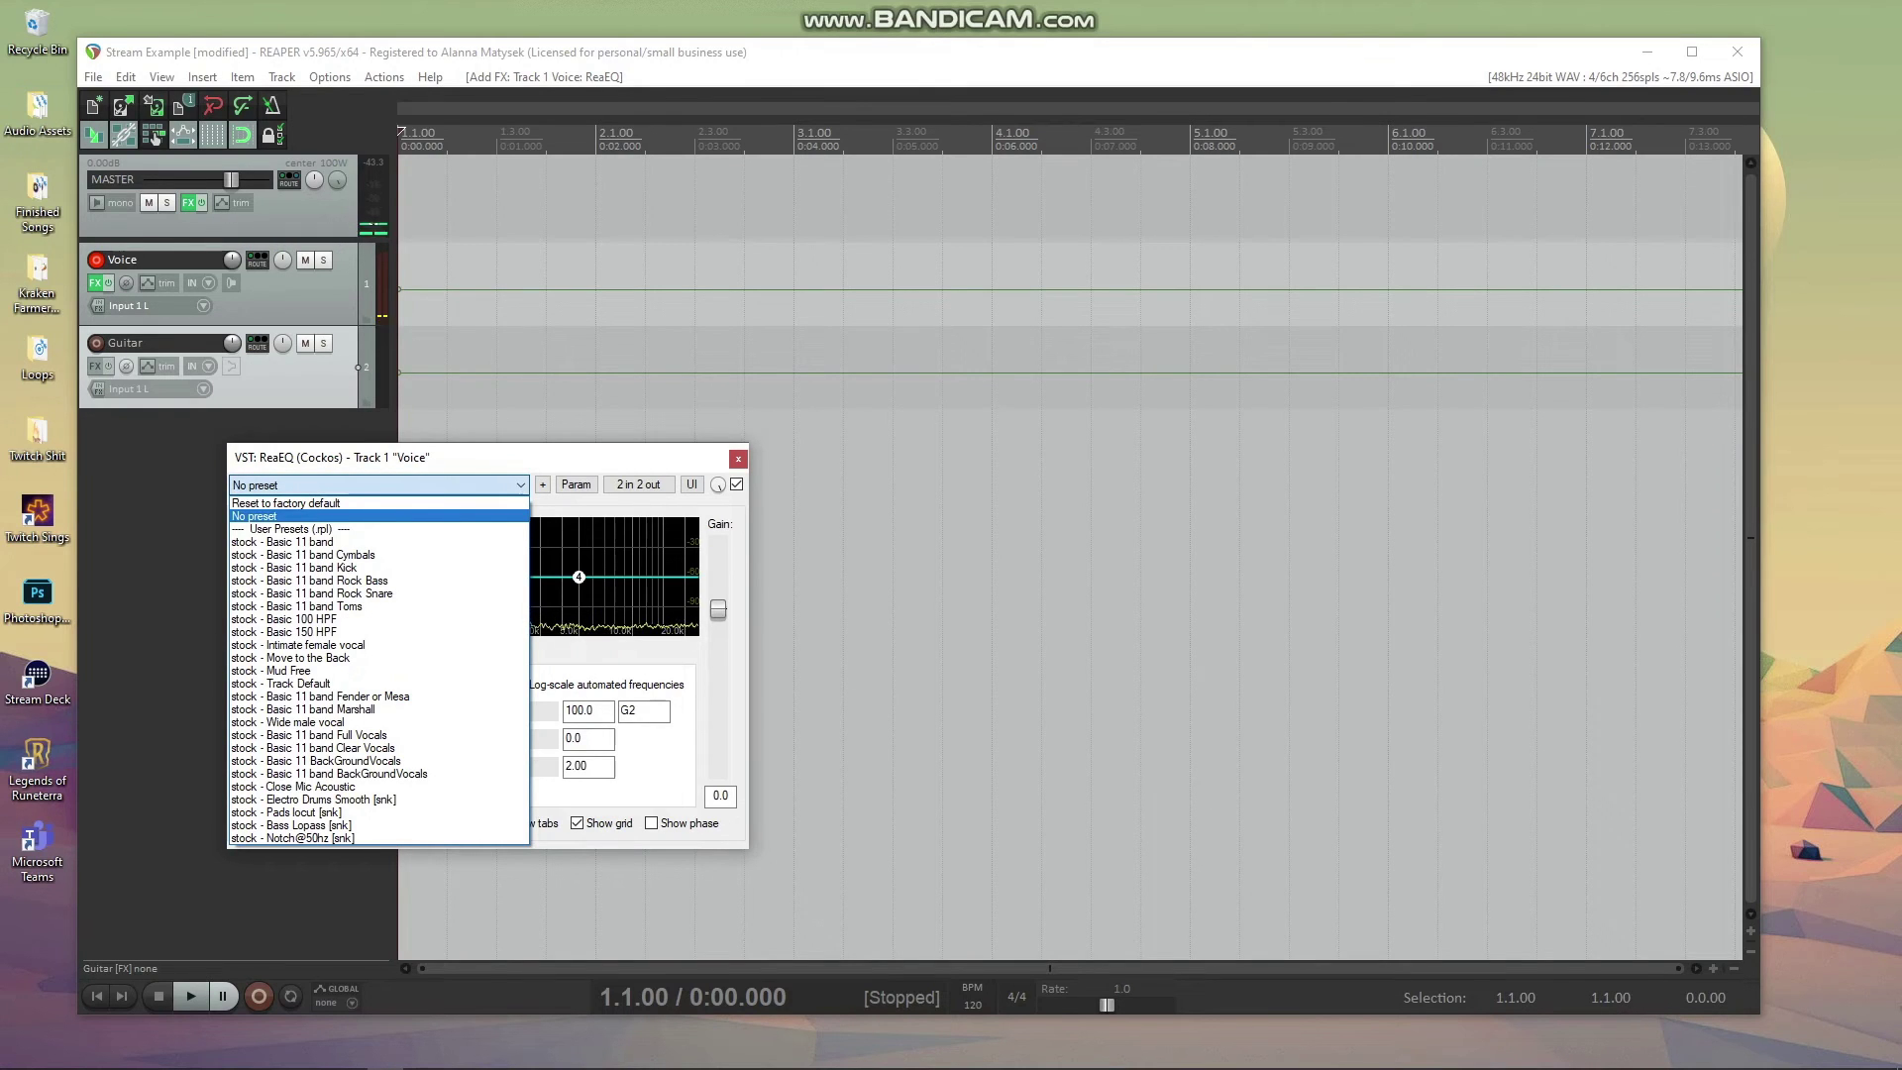
{"action": "left_click", "coordinate": [297, 644]}
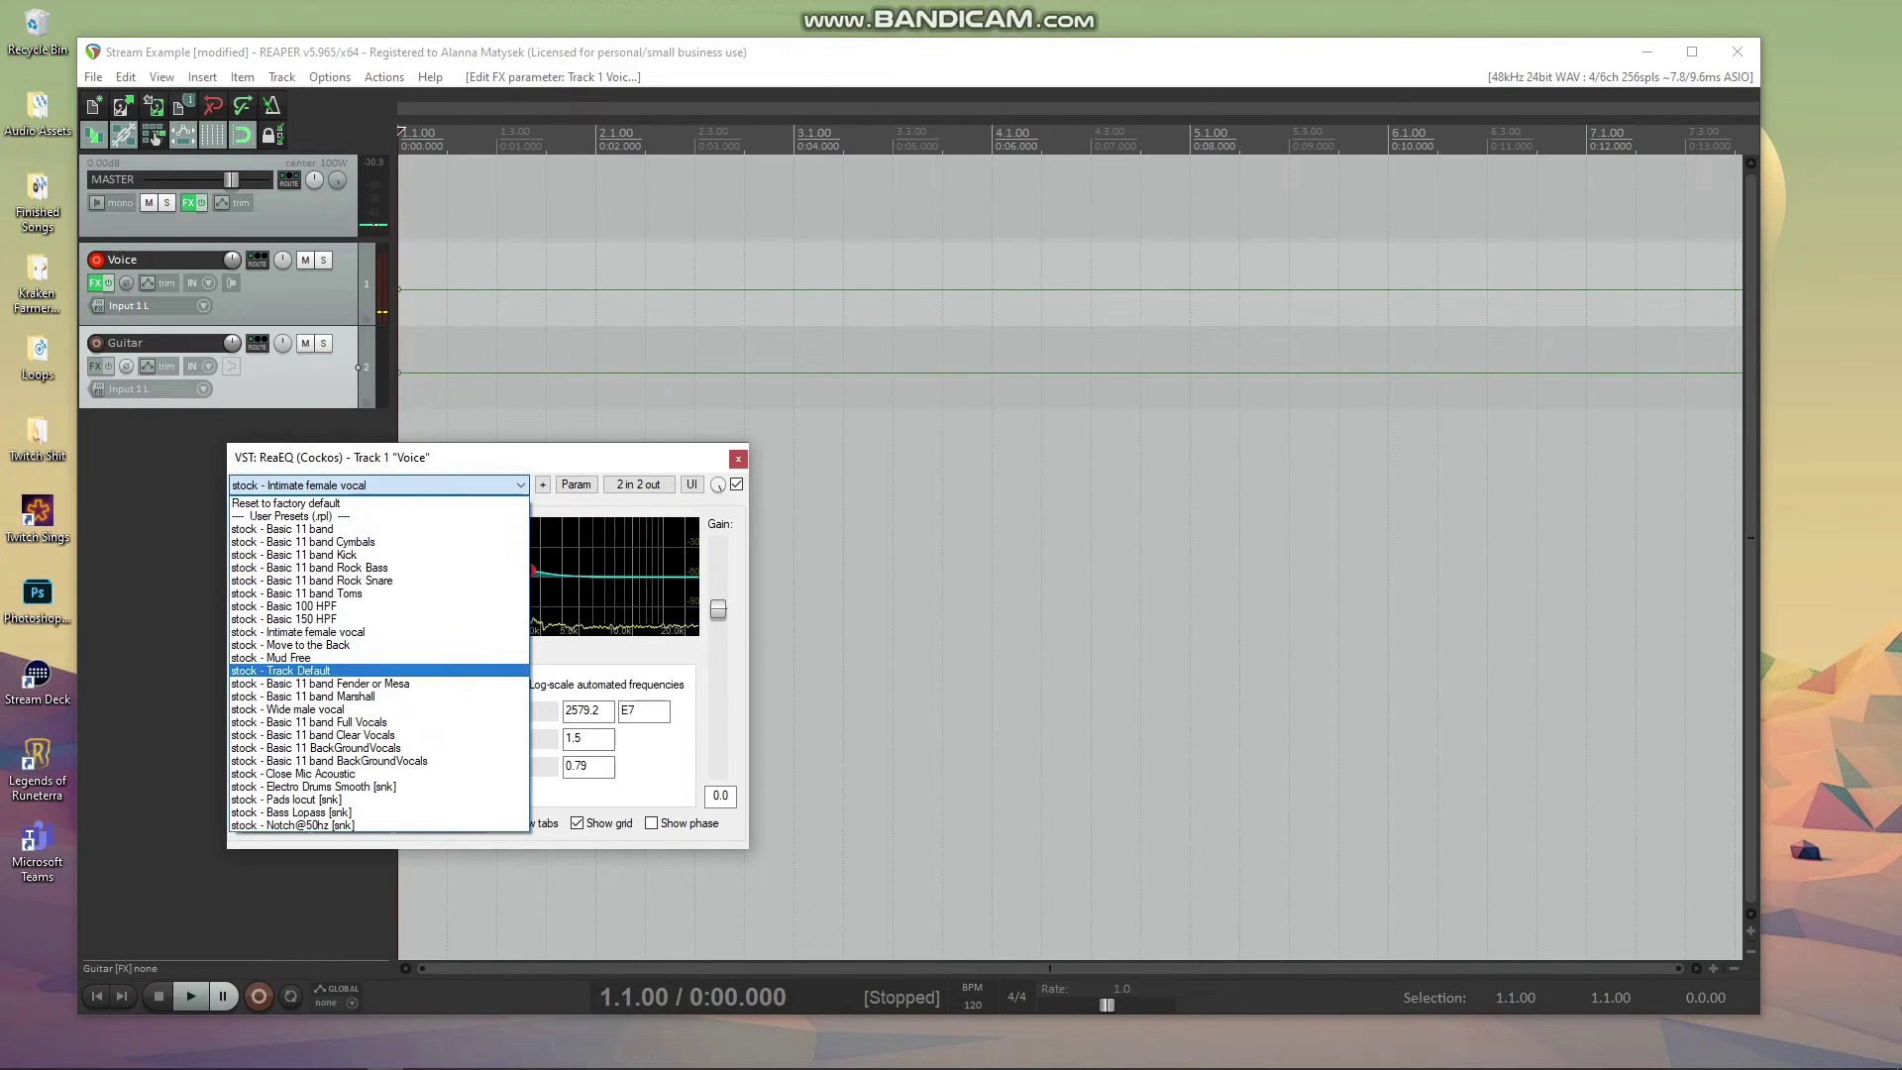
{"action": "key", "text": "Down"}
{"action": "key", "text": "Down"}
{"action": "key", "text": "Down"}
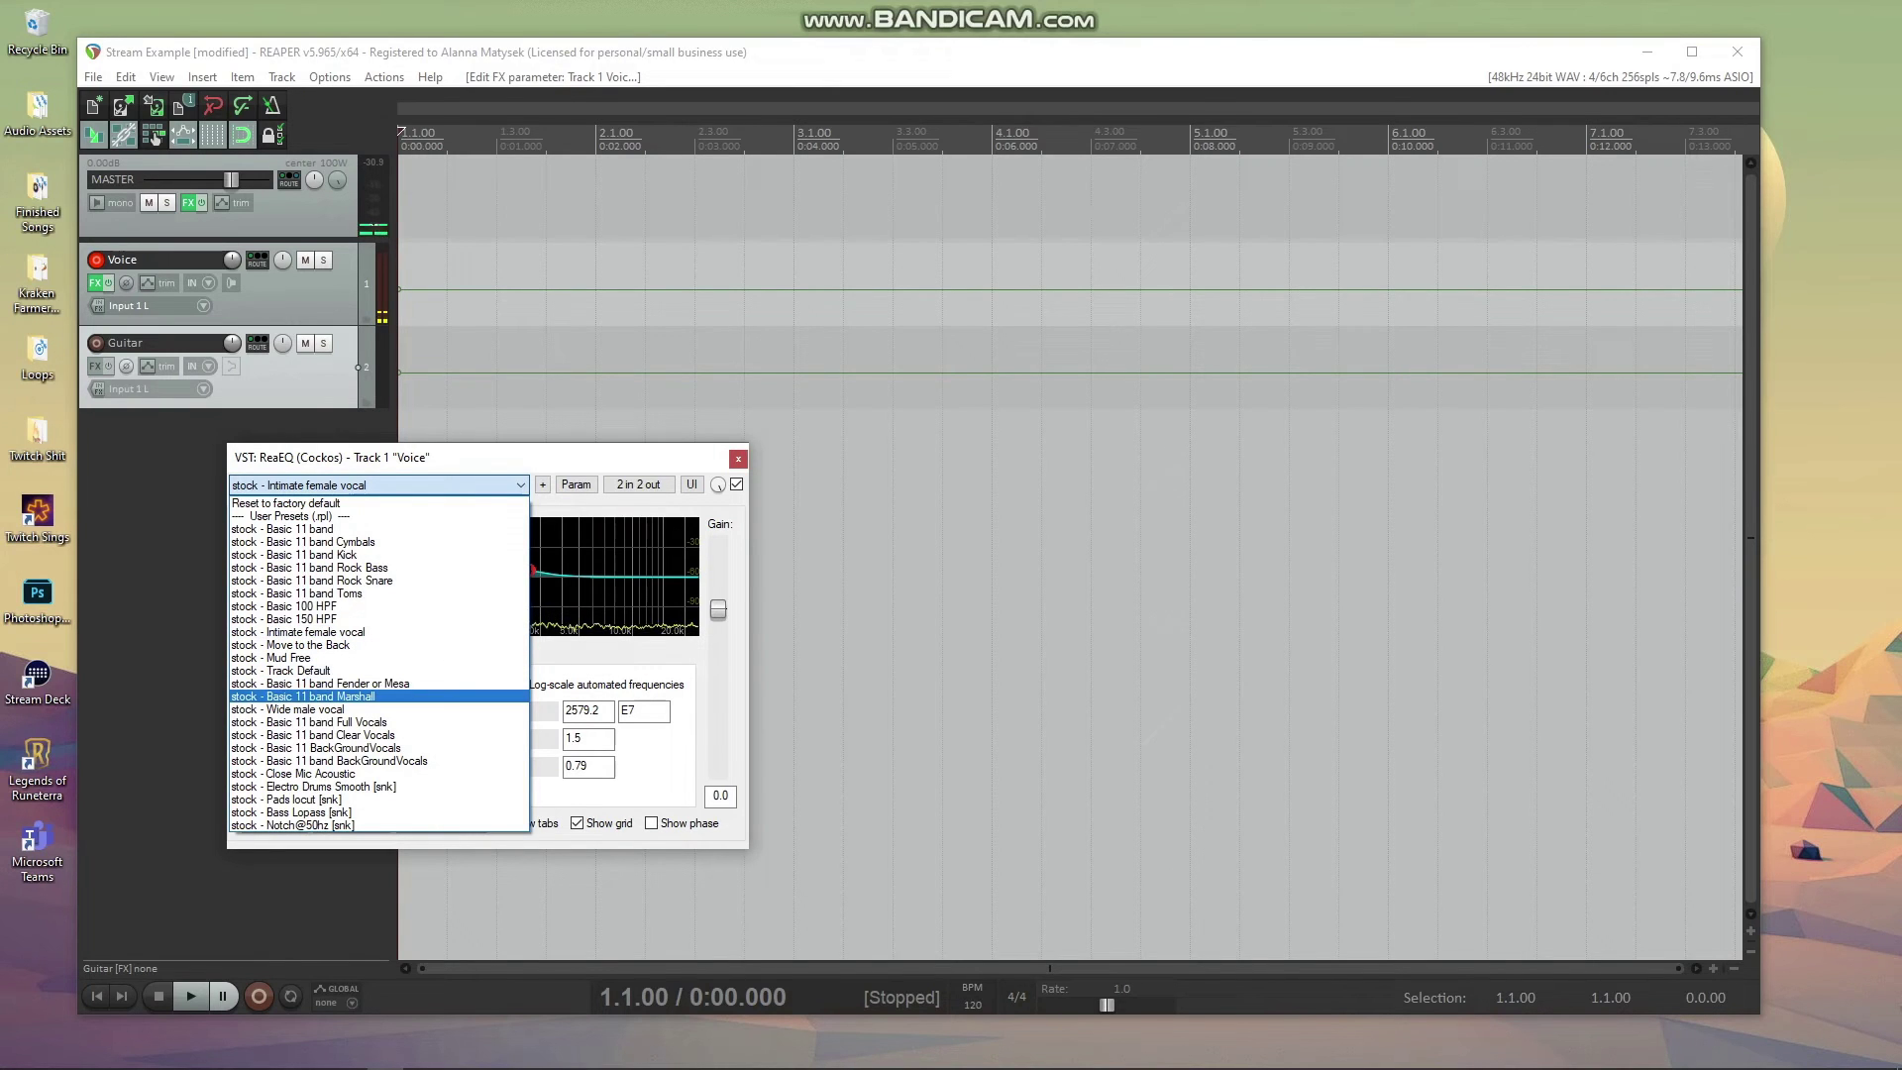
{"action": "key", "text": "Return"}
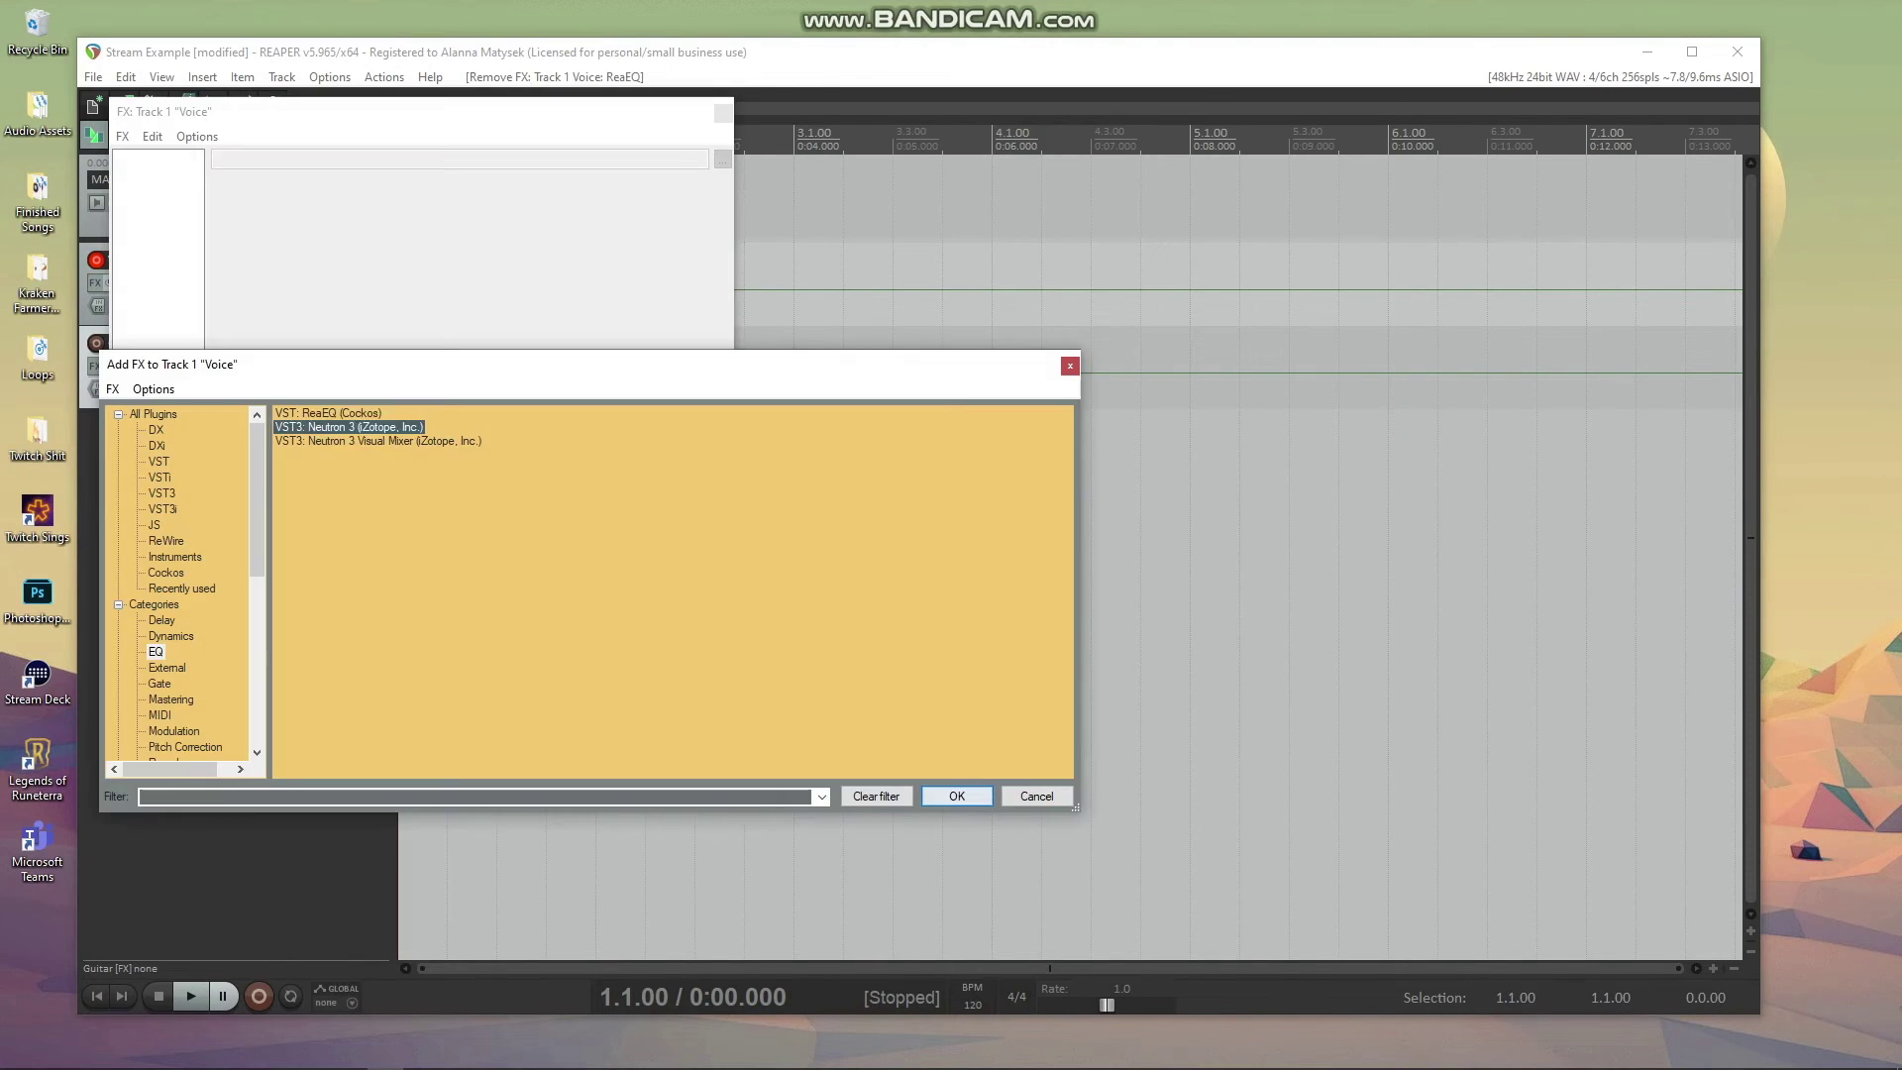
Step: Try to insert VST3: Neutron 3 on the Voice track in place of ReaEQ
{"action": "left_click", "coordinate": [955, 796]}
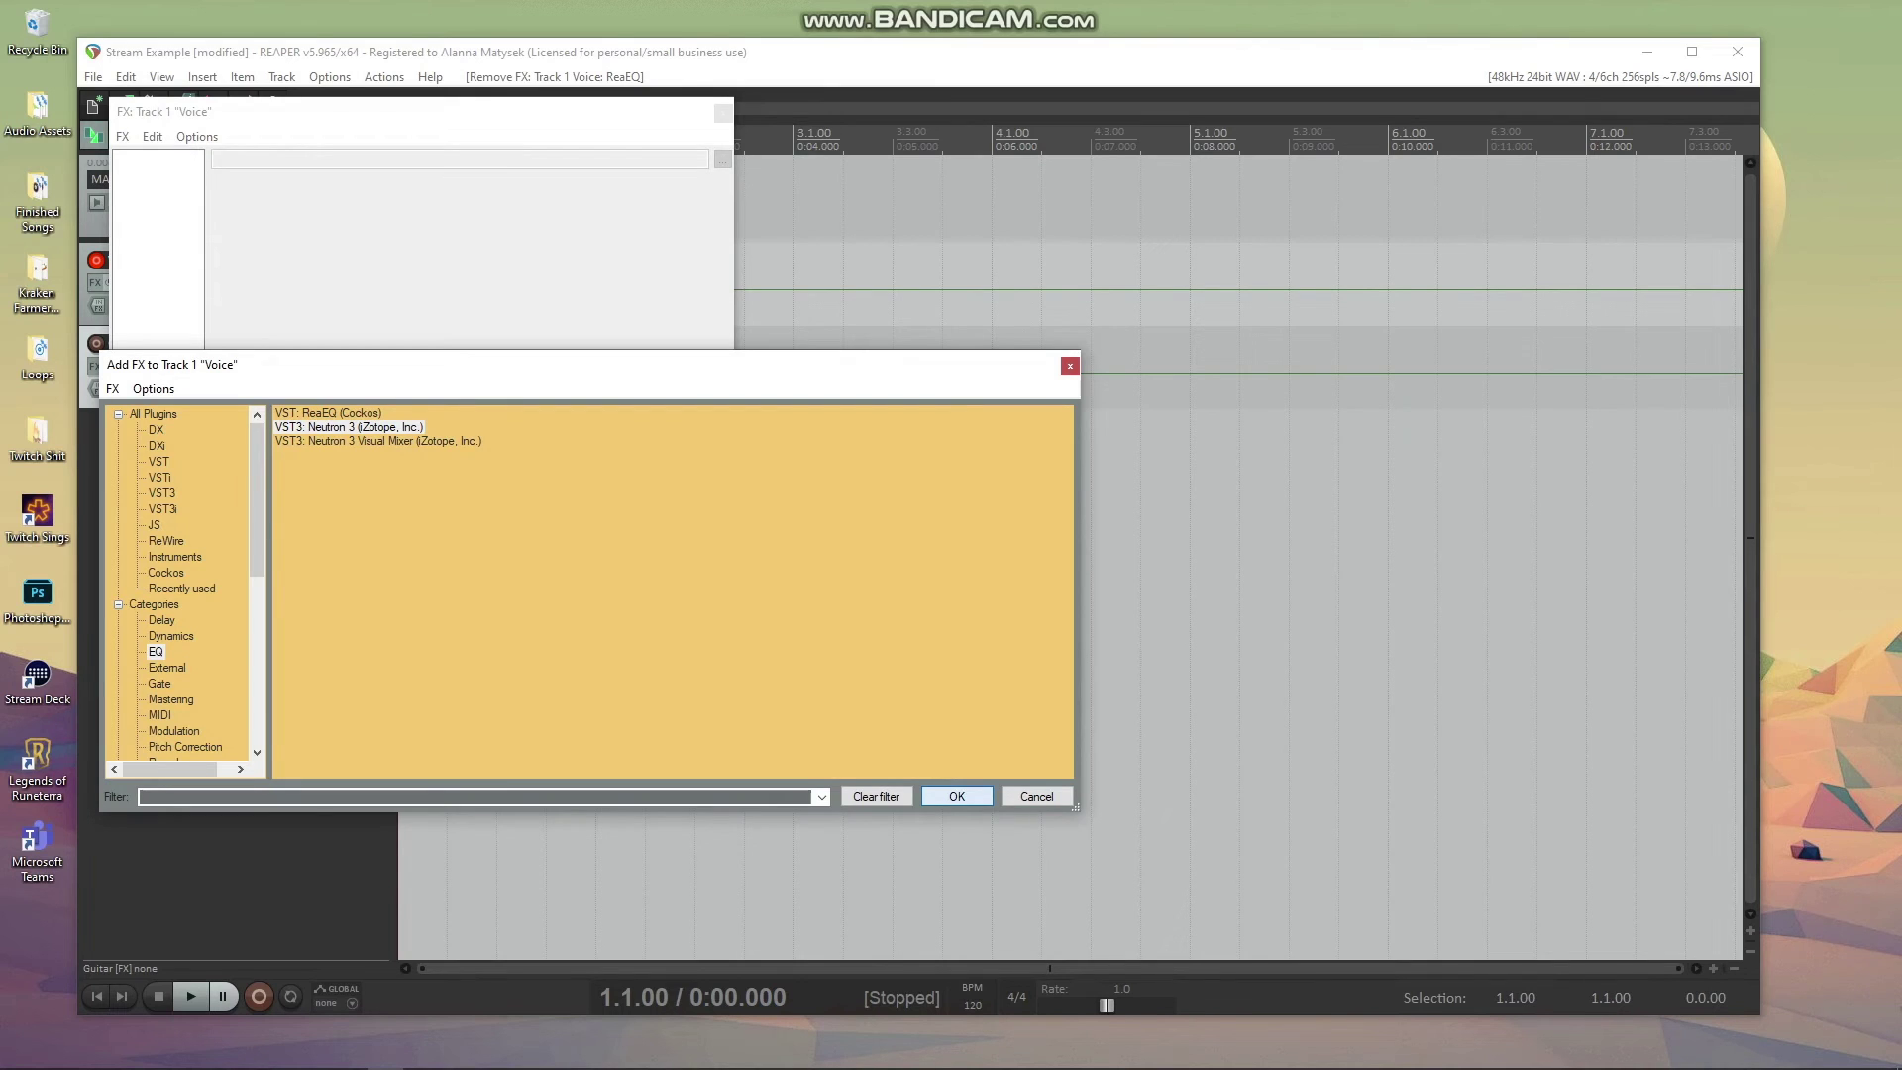
{"action": "key", "text": "Return"}
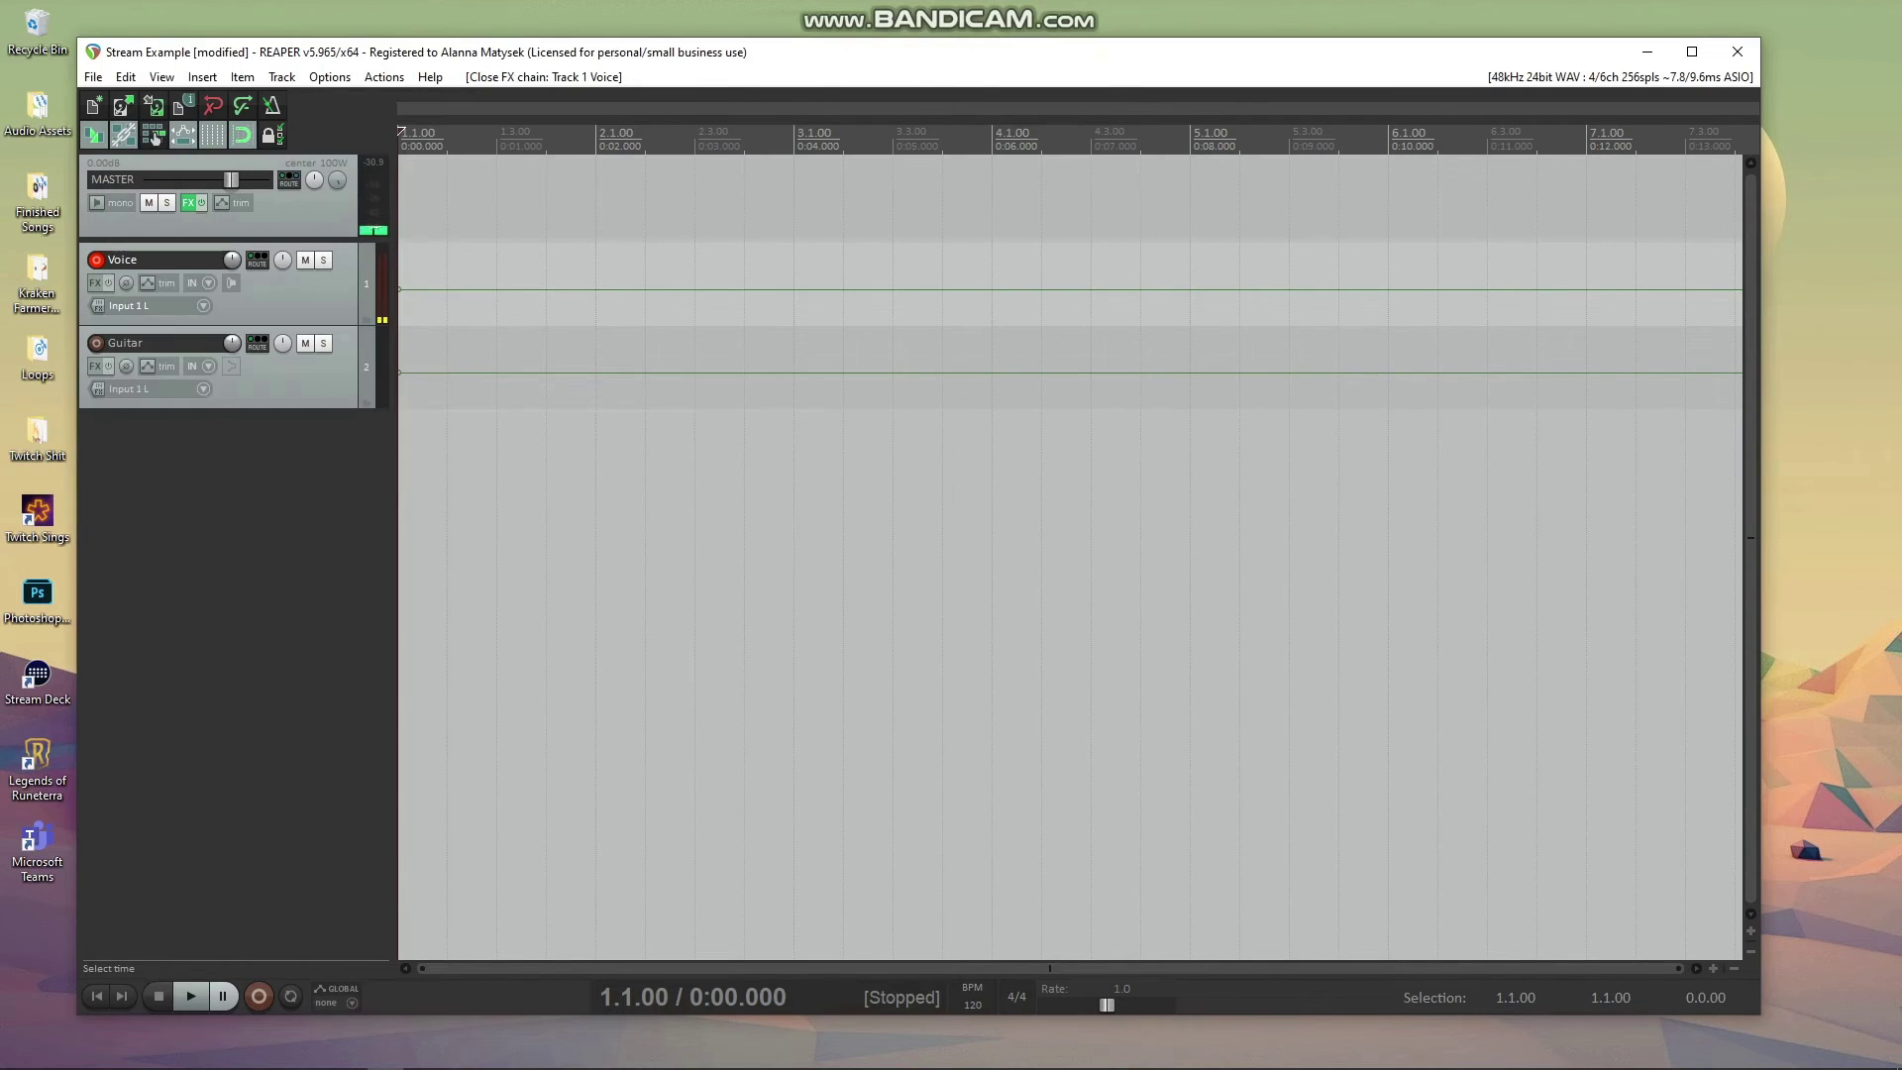
Step: Create a third track named Reverb and insert the Acon Digital Reverb SOLO plug-in on it
{"action": "key", "text": "ctrl+t"}
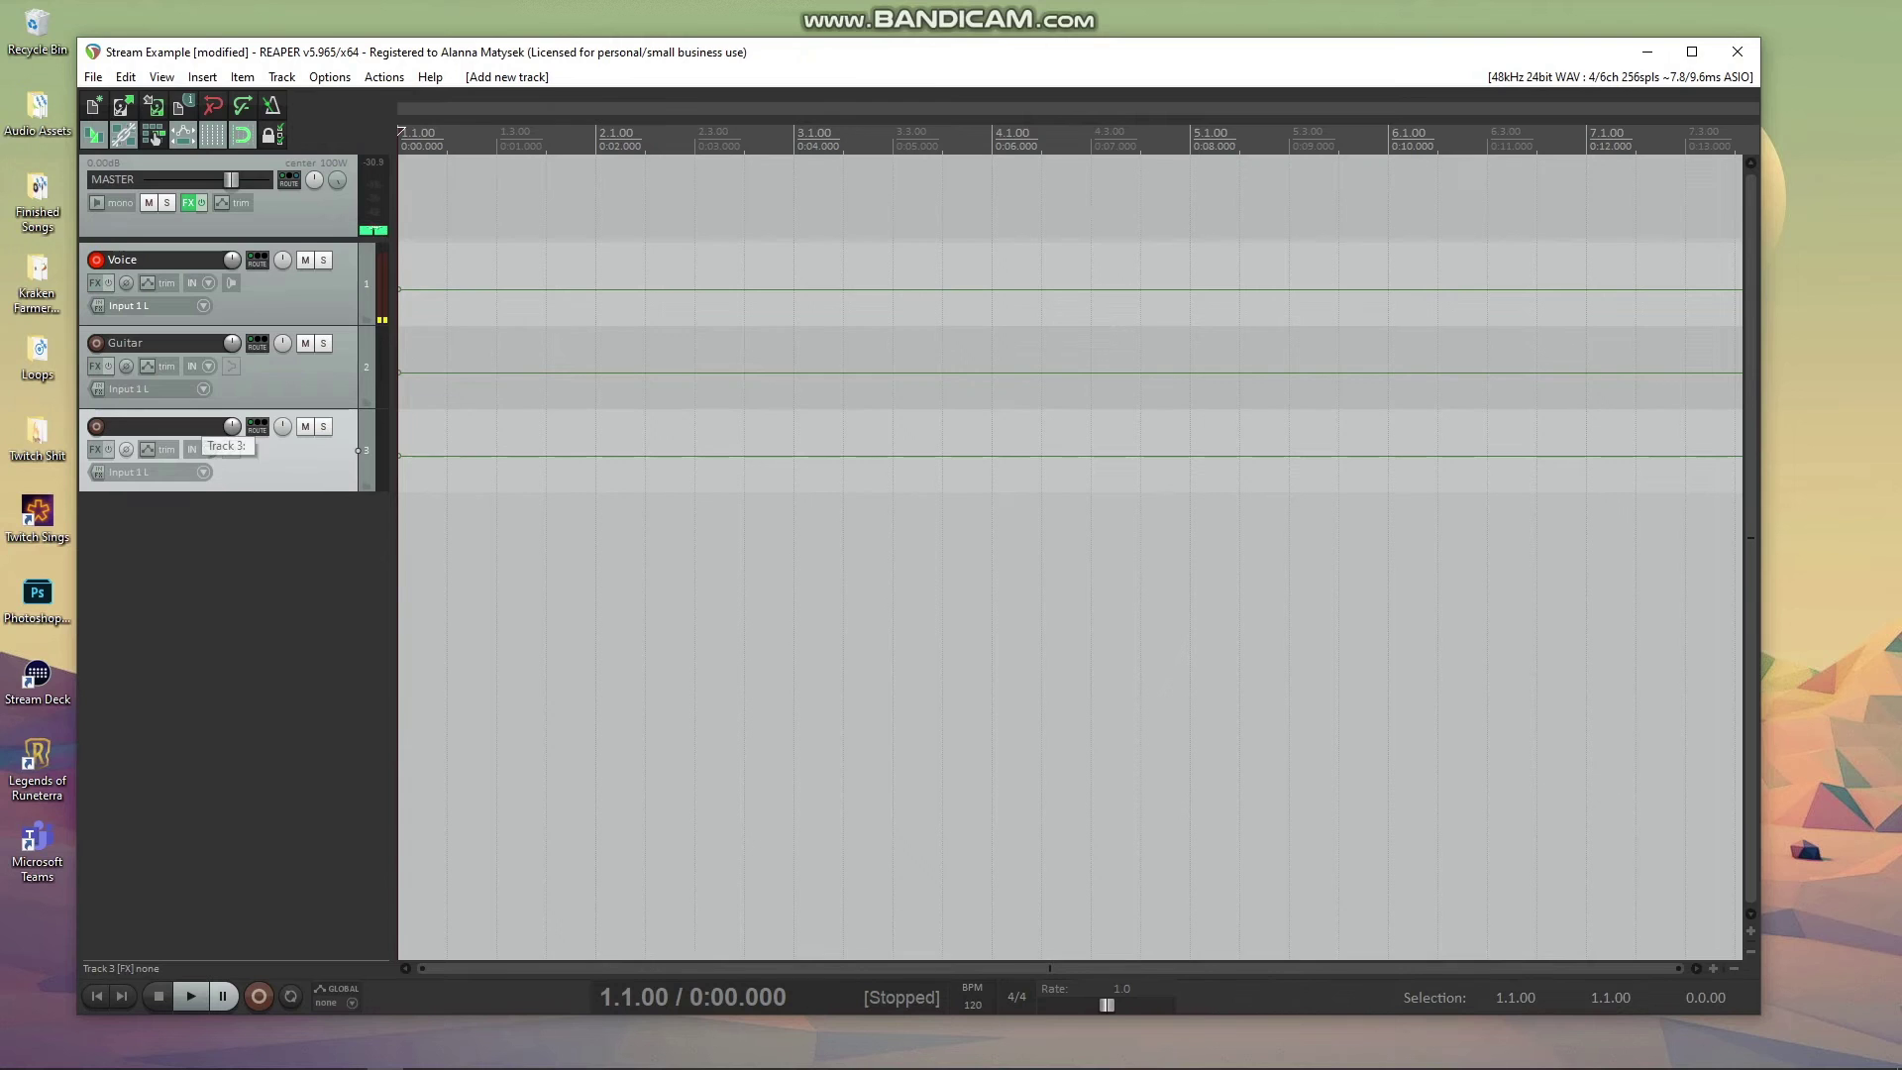
{"action": "double_click", "coordinate": [195, 426]}
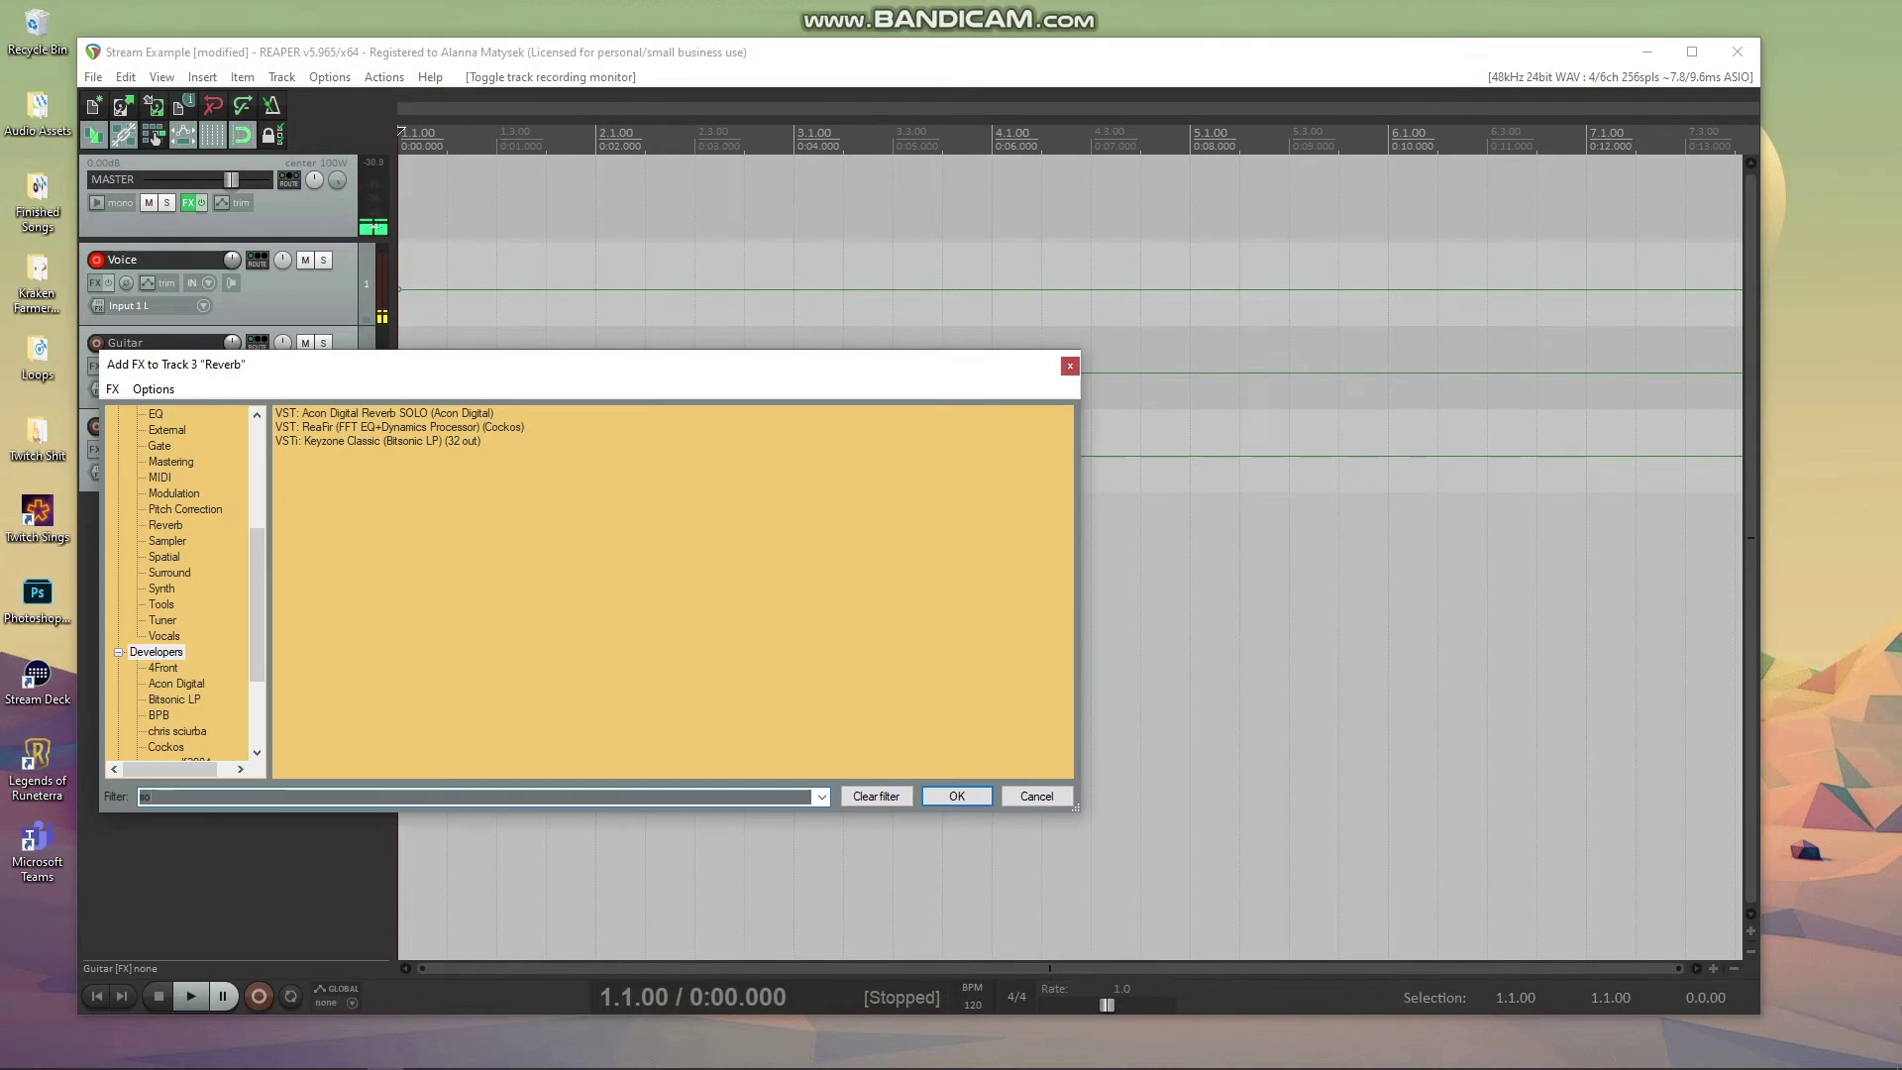
{"action": "key", "text": "Down"}
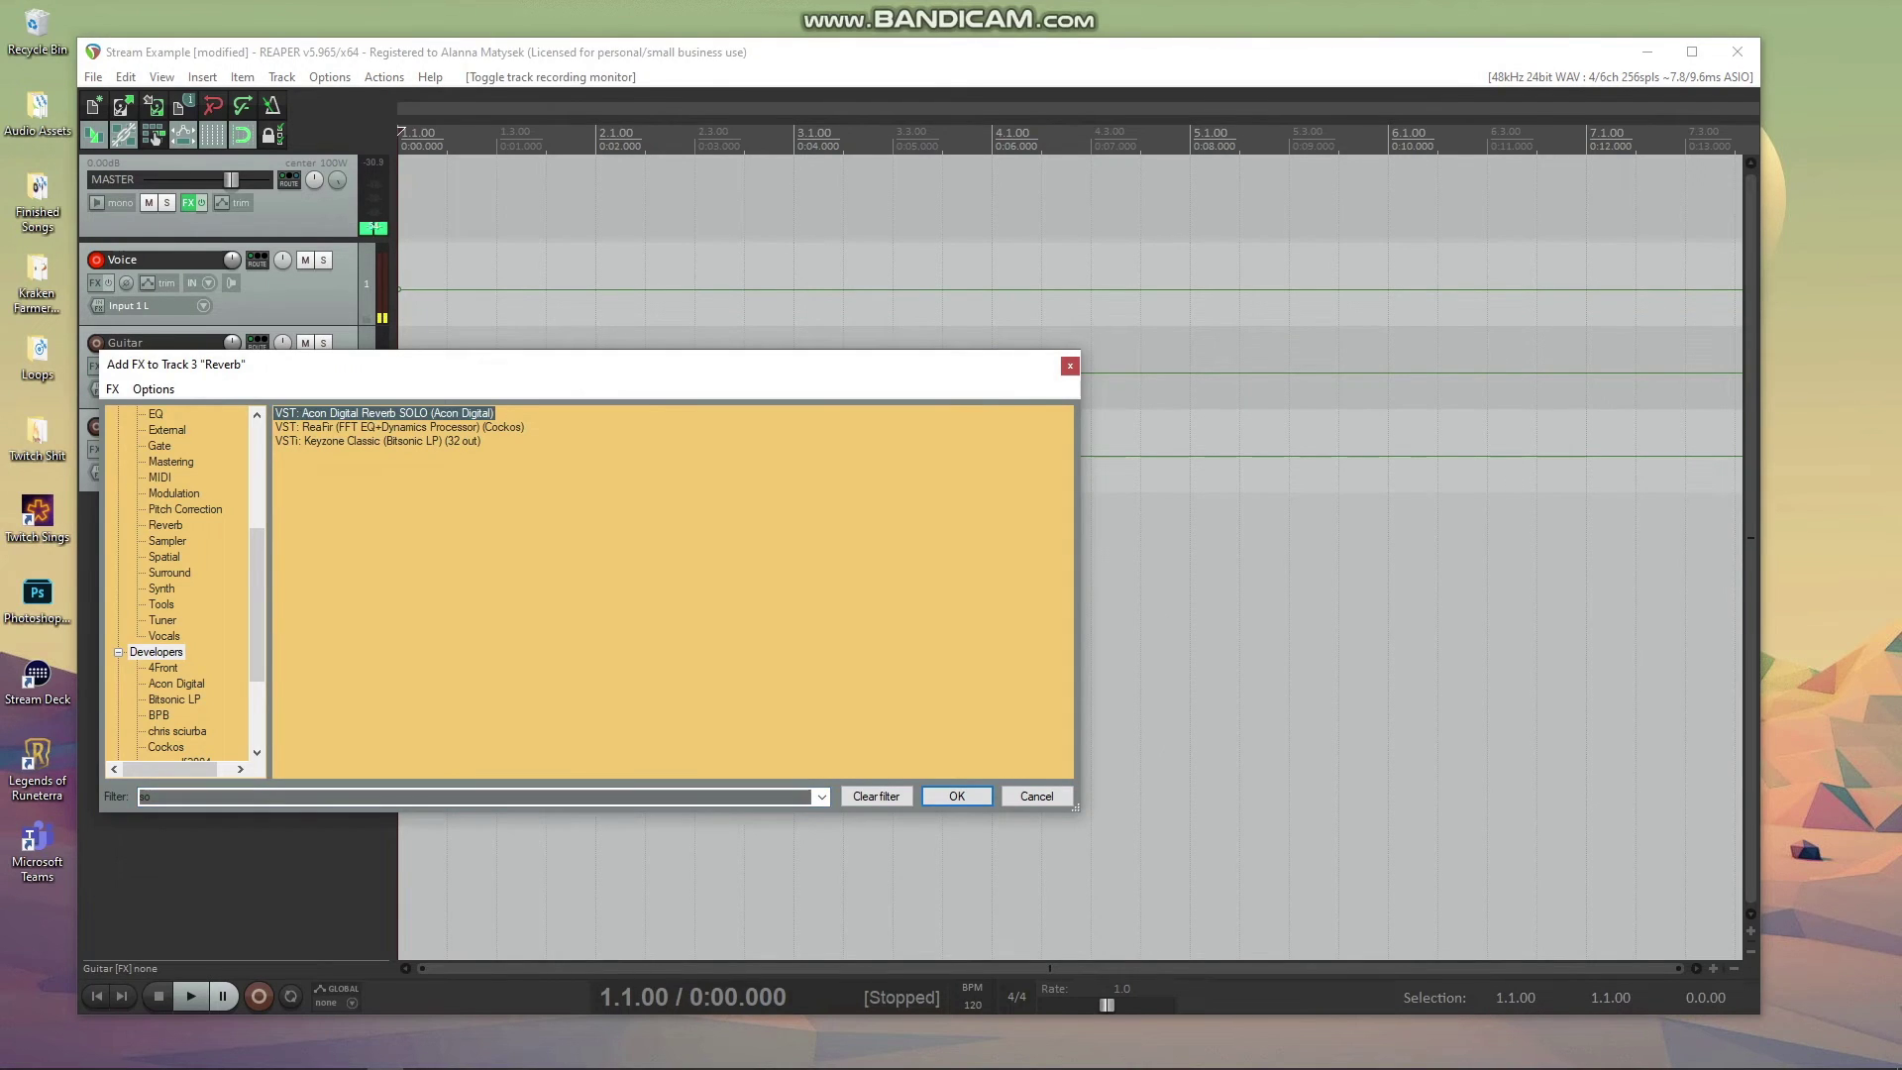
{"action": "key", "text": "Return"}
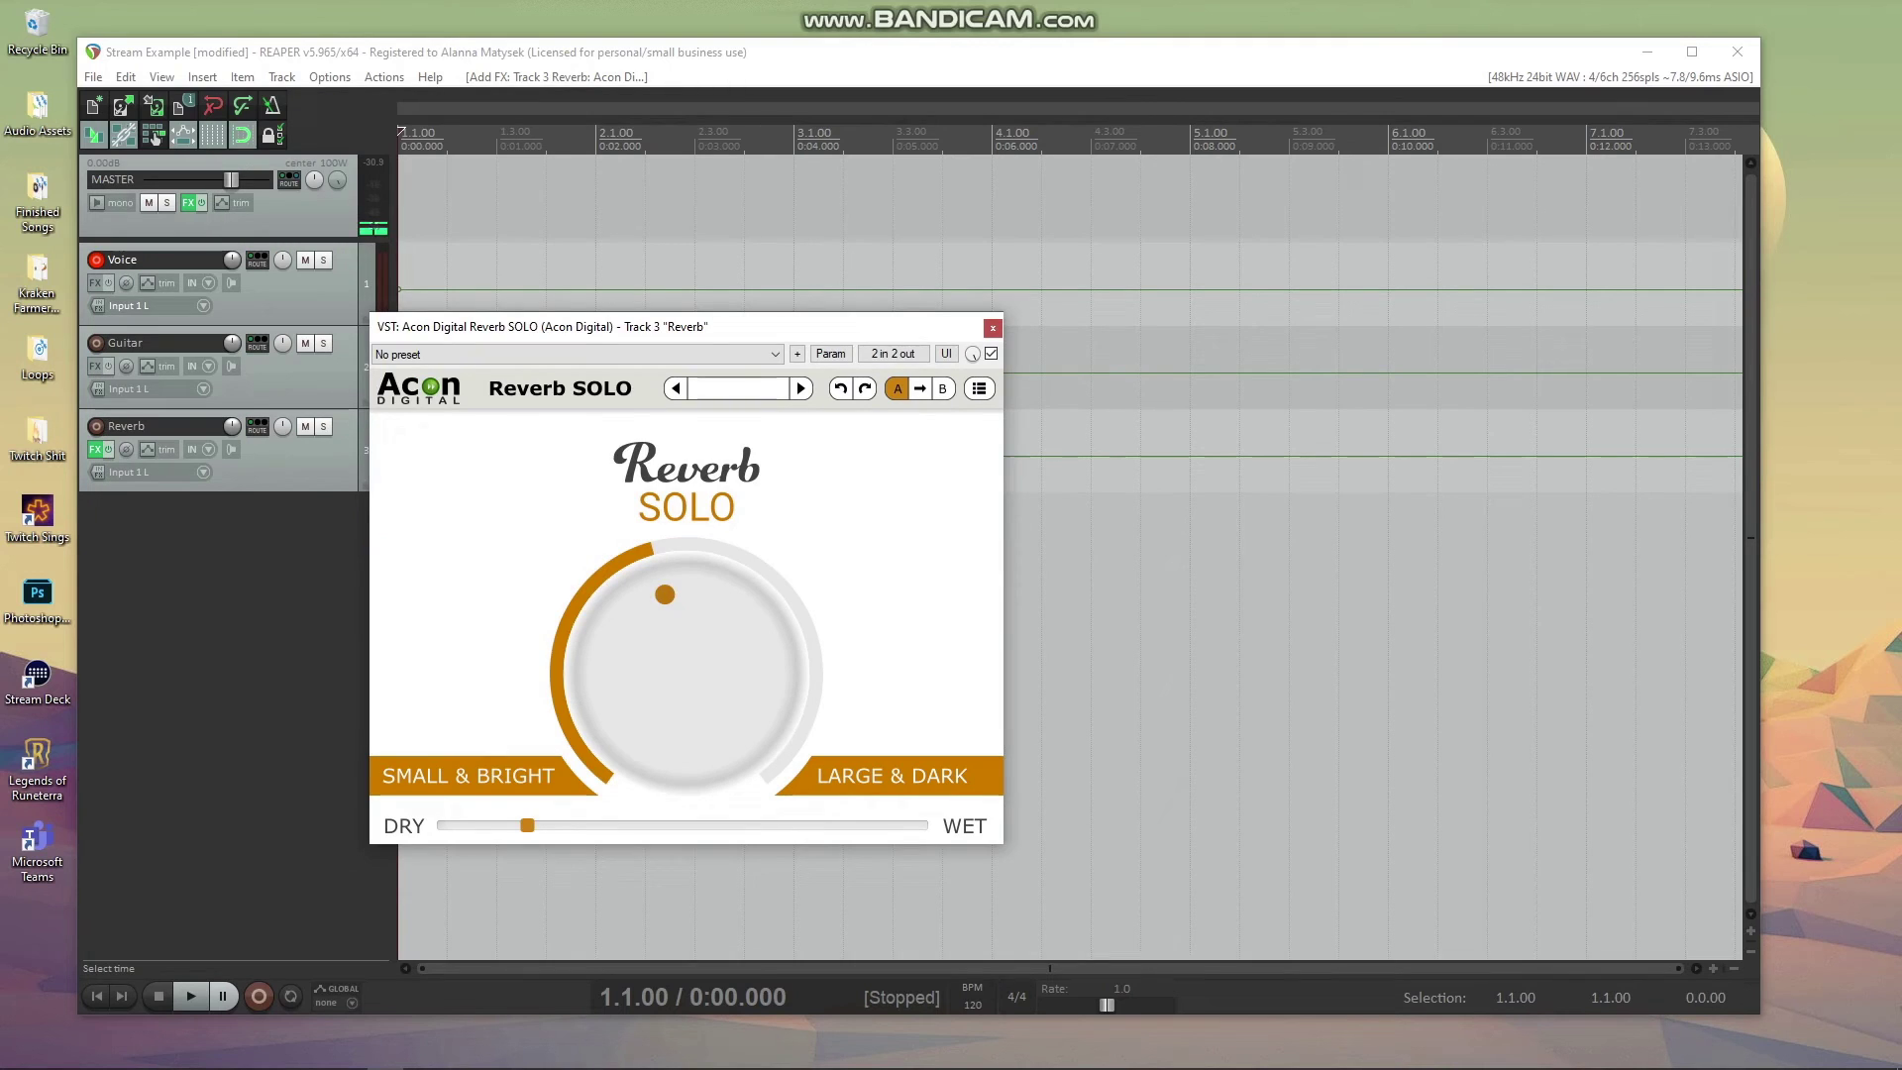
Step: Shift Reverb SOLO towards Large & Dark, set its mix fully wet, and close the plug-in window
{"action": "left_click_drag", "start_coordinate": [665, 594], "coordinate": [718, 598]}
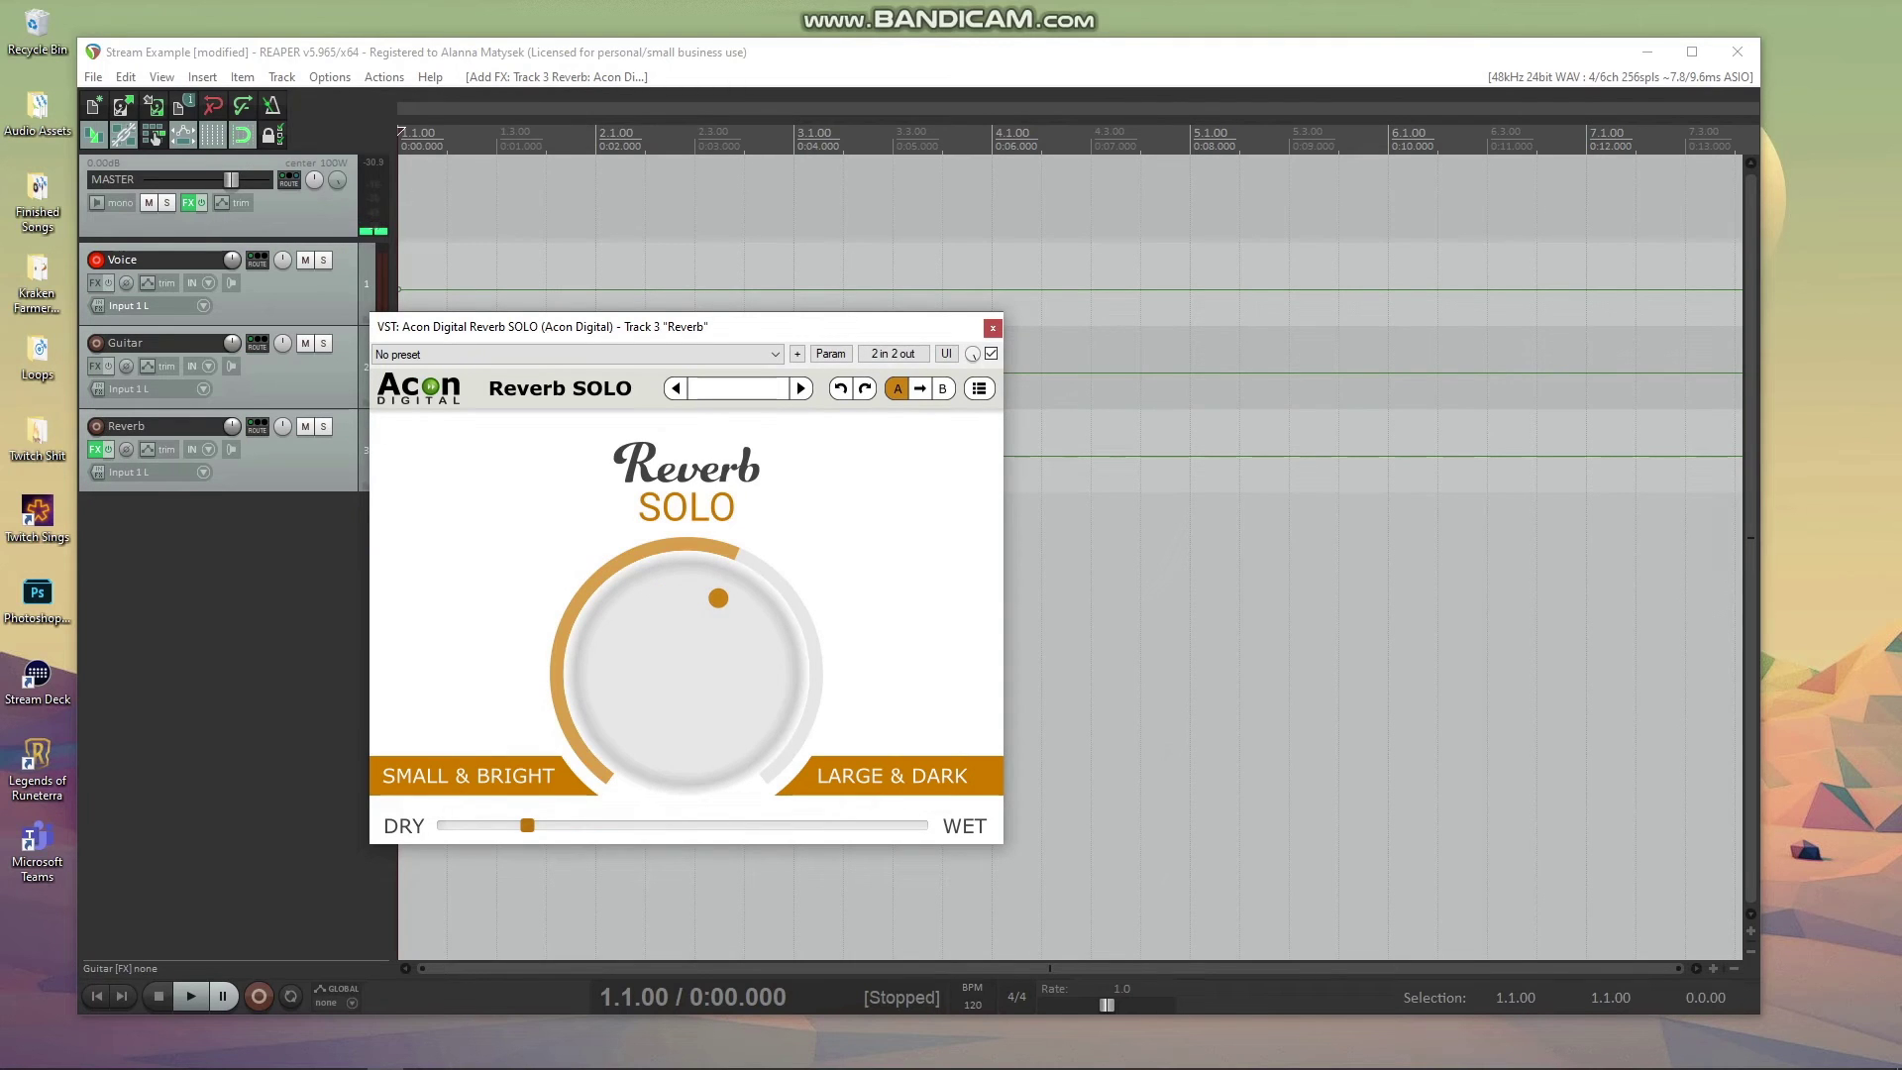
{"action": "left_click_drag", "start_coordinate": [526, 825], "coordinate": [923, 825]}
{"action": "left_click", "coordinate": [991, 326]}
Step: Add a send from the Voice track to the Reverb track and lower its level to about -27 dB
{"action": "left_click", "coordinate": [257, 261]}
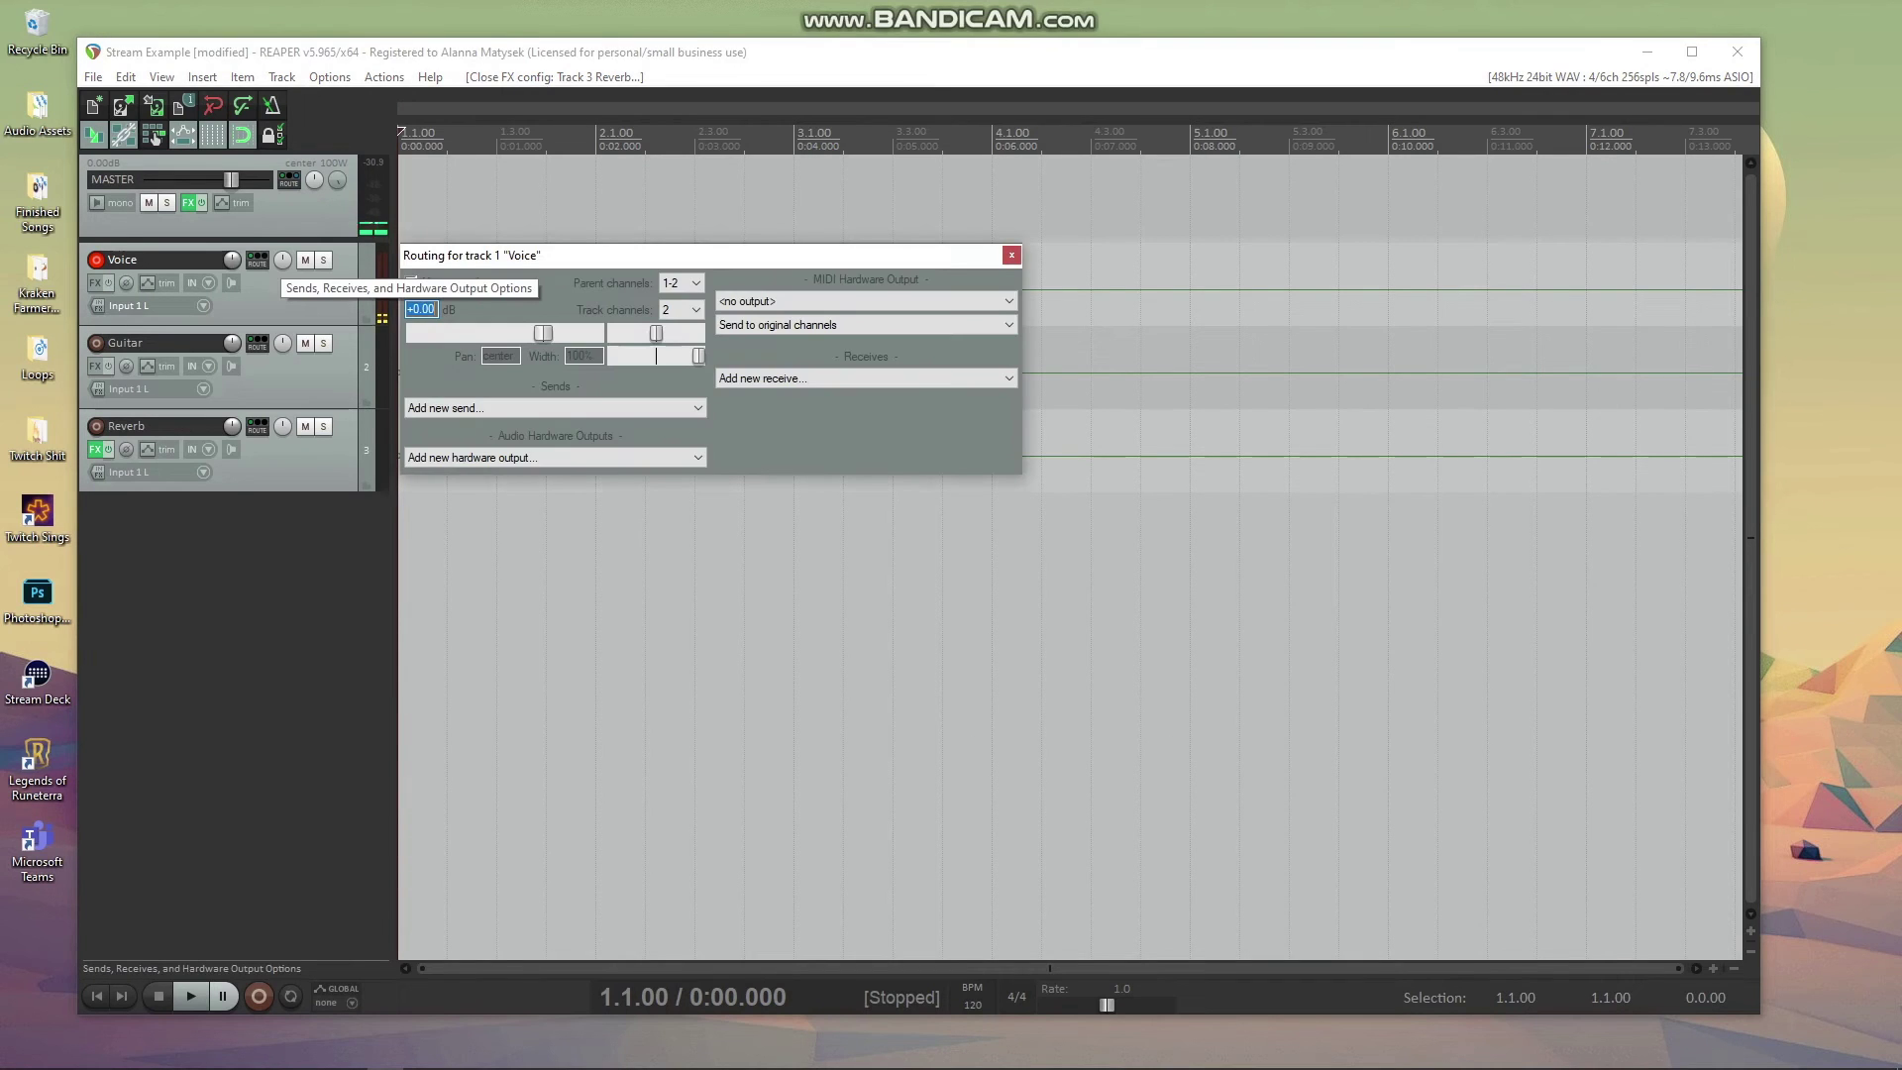
{"action": "left_click", "coordinate": [554, 407]}
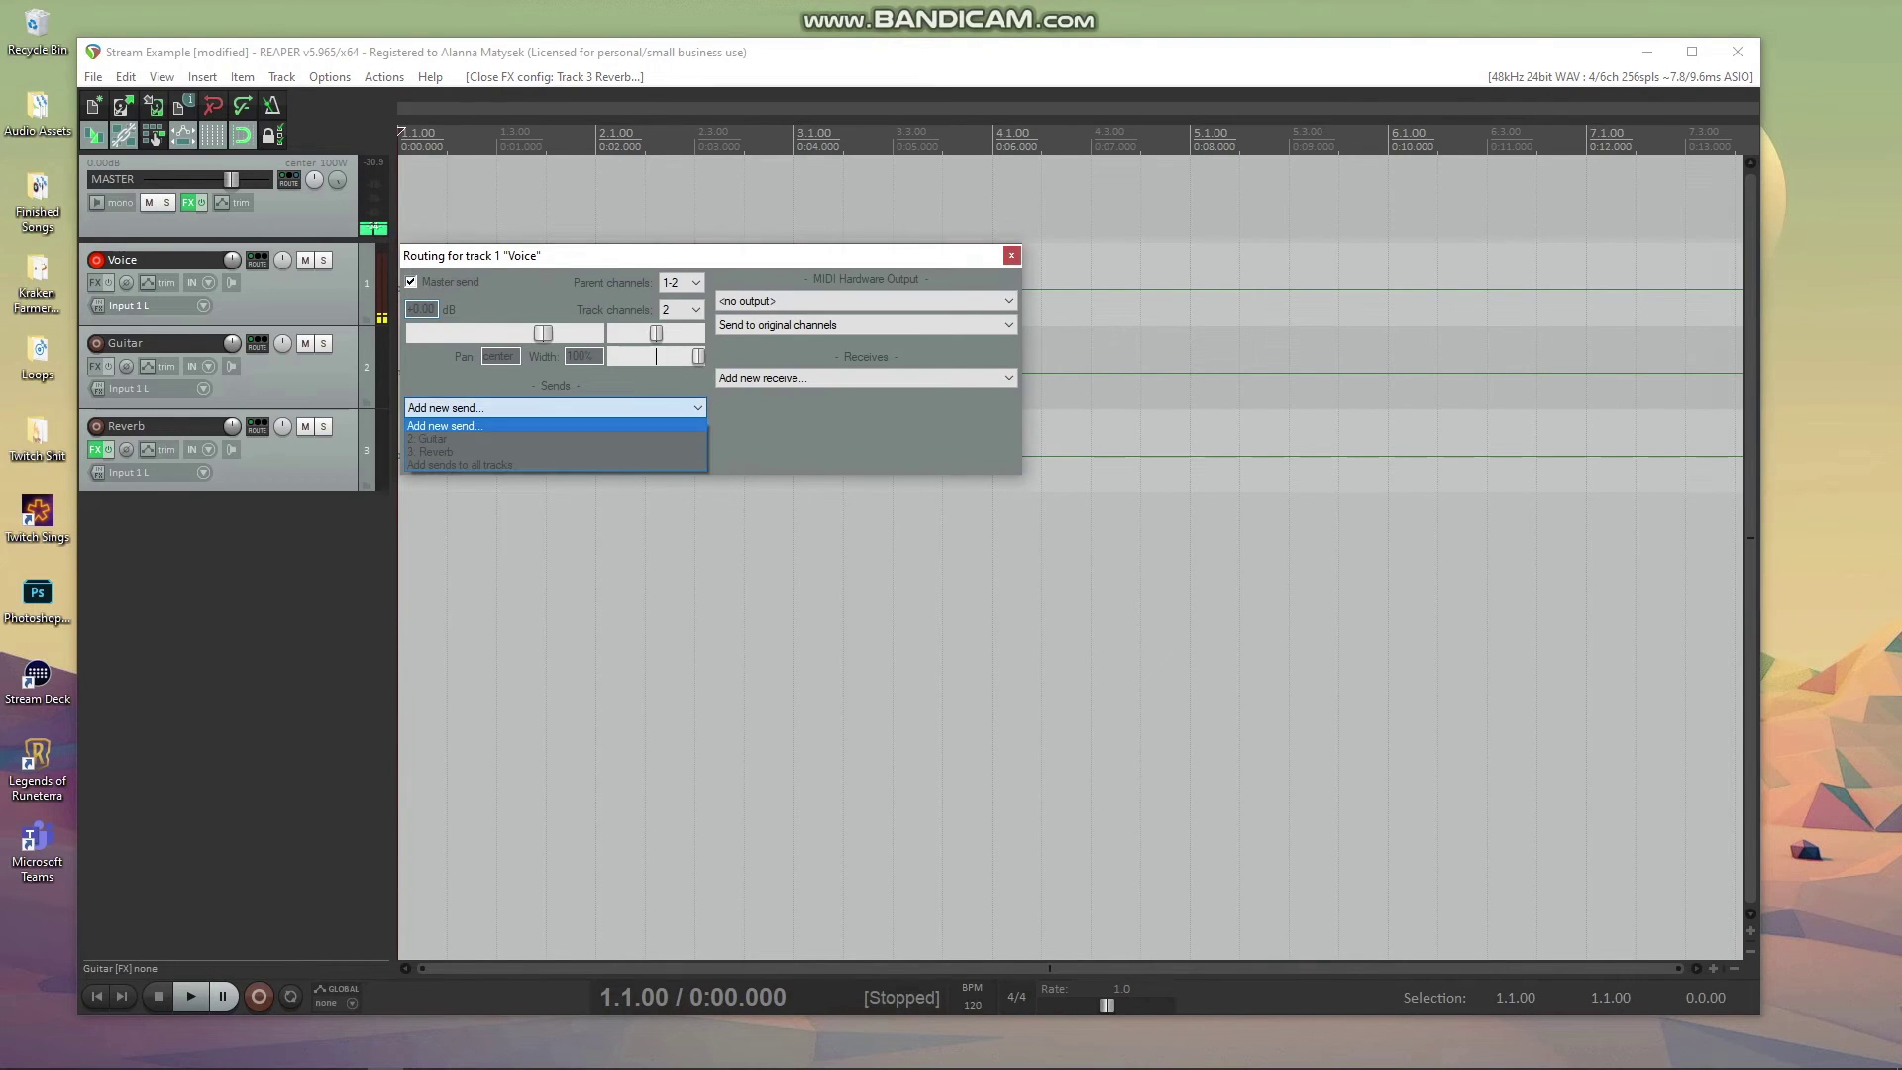
{"action": "left_click", "coordinate": [432, 452]}
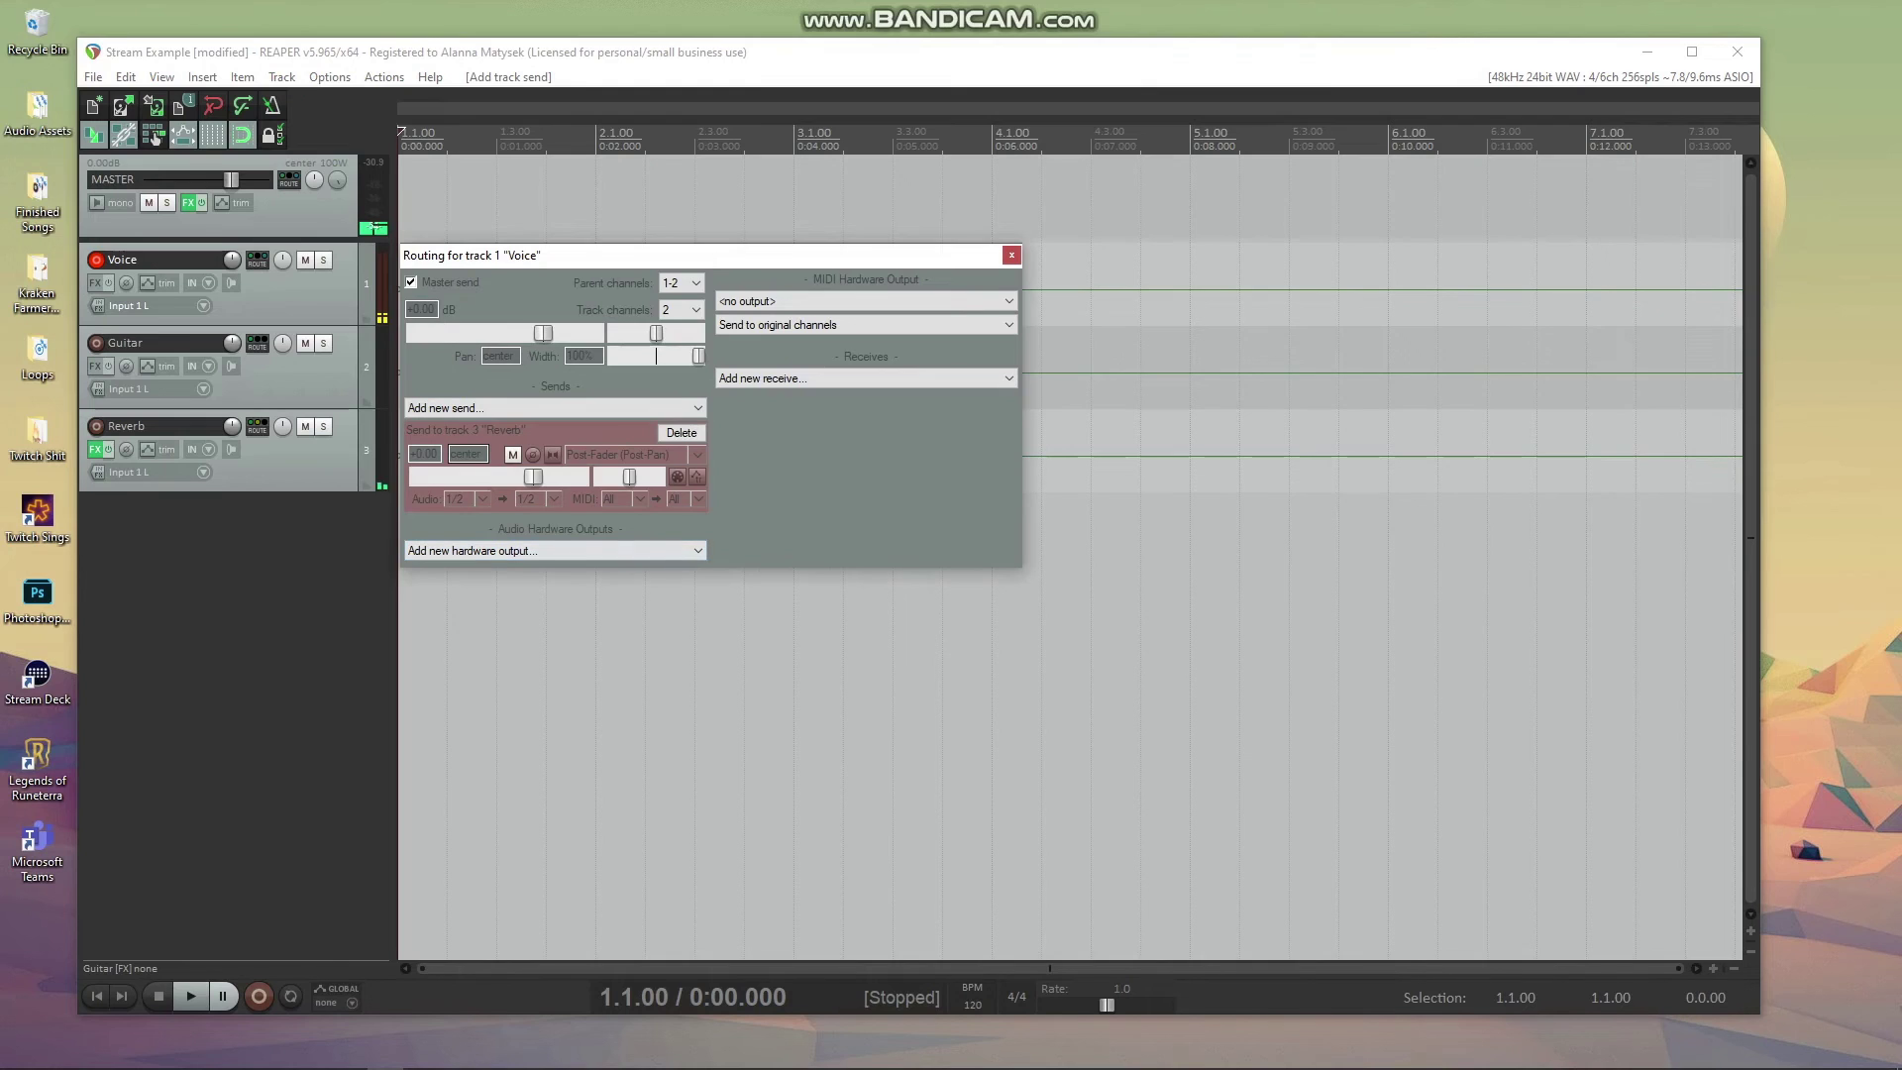
{"action": "left_click_drag", "start_coordinate": [533, 476], "coordinate": [473, 476]}
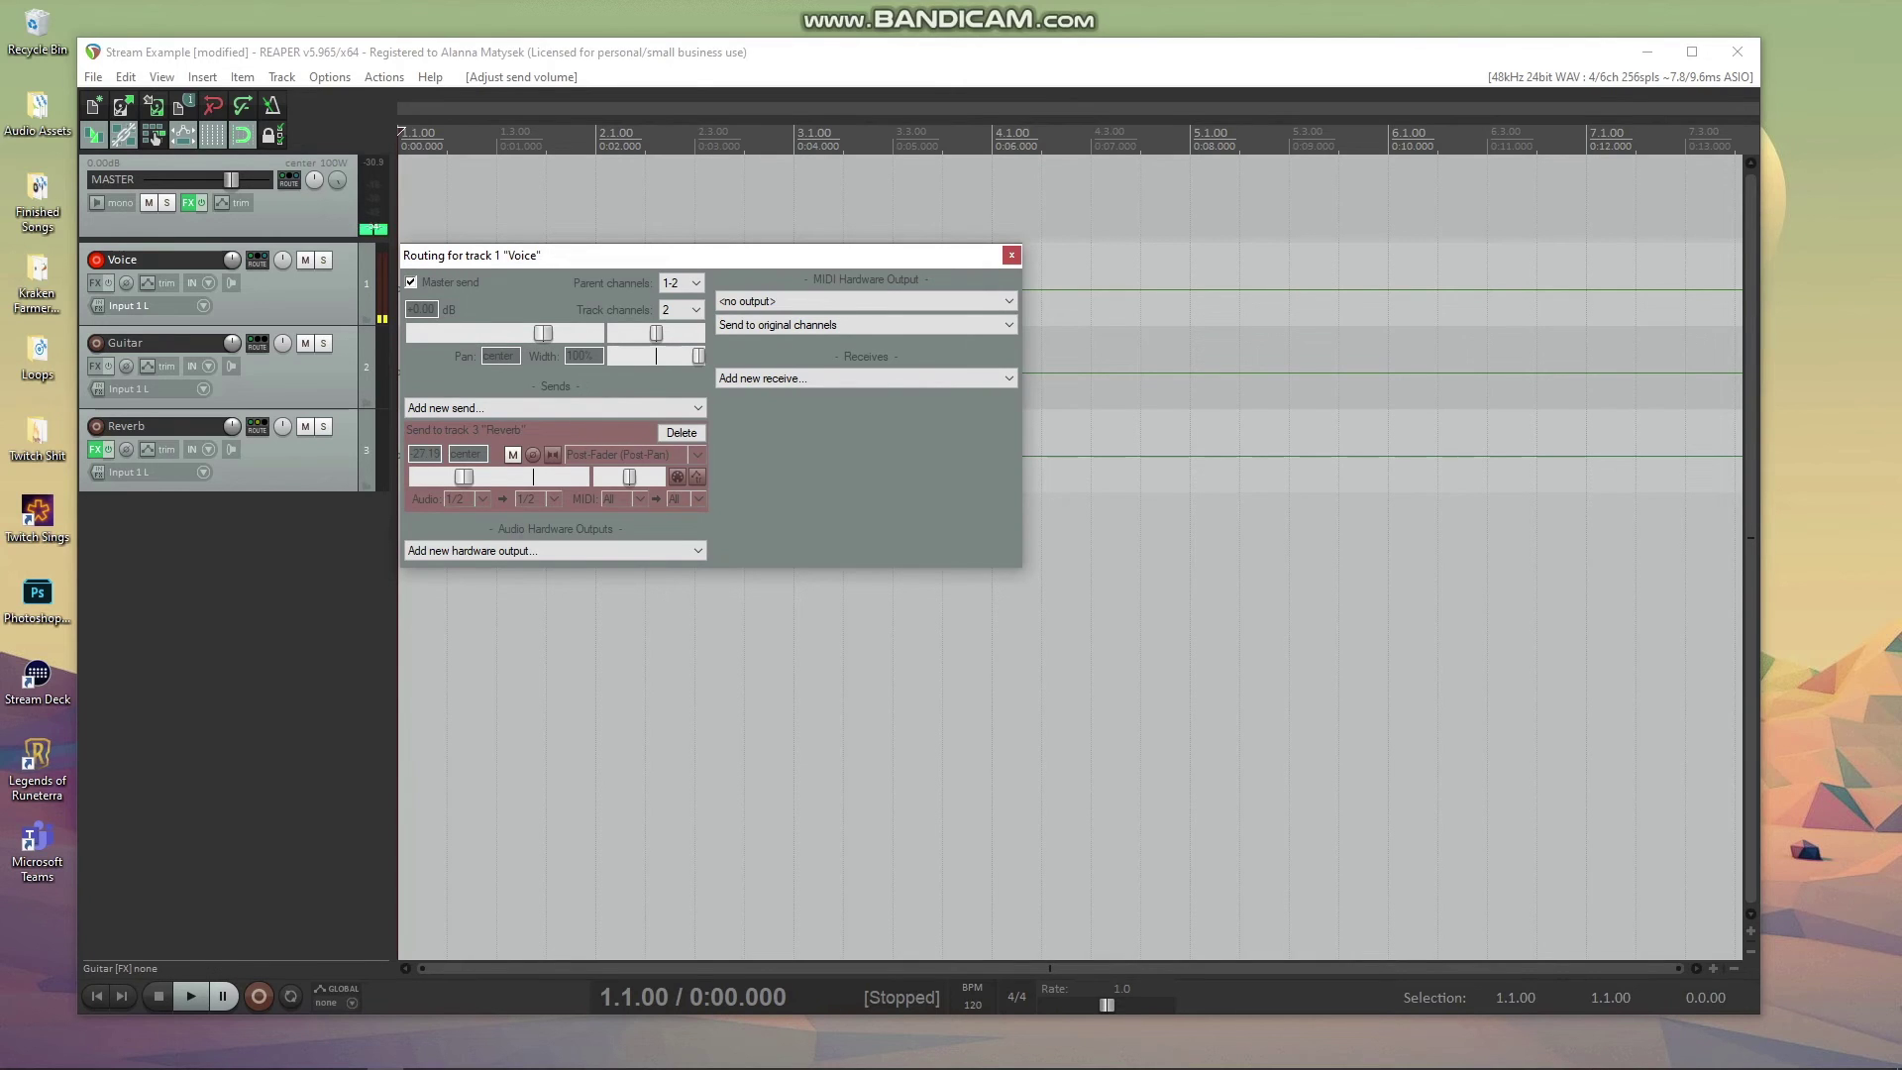
{"action": "left_click", "coordinate": [1010, 254]}
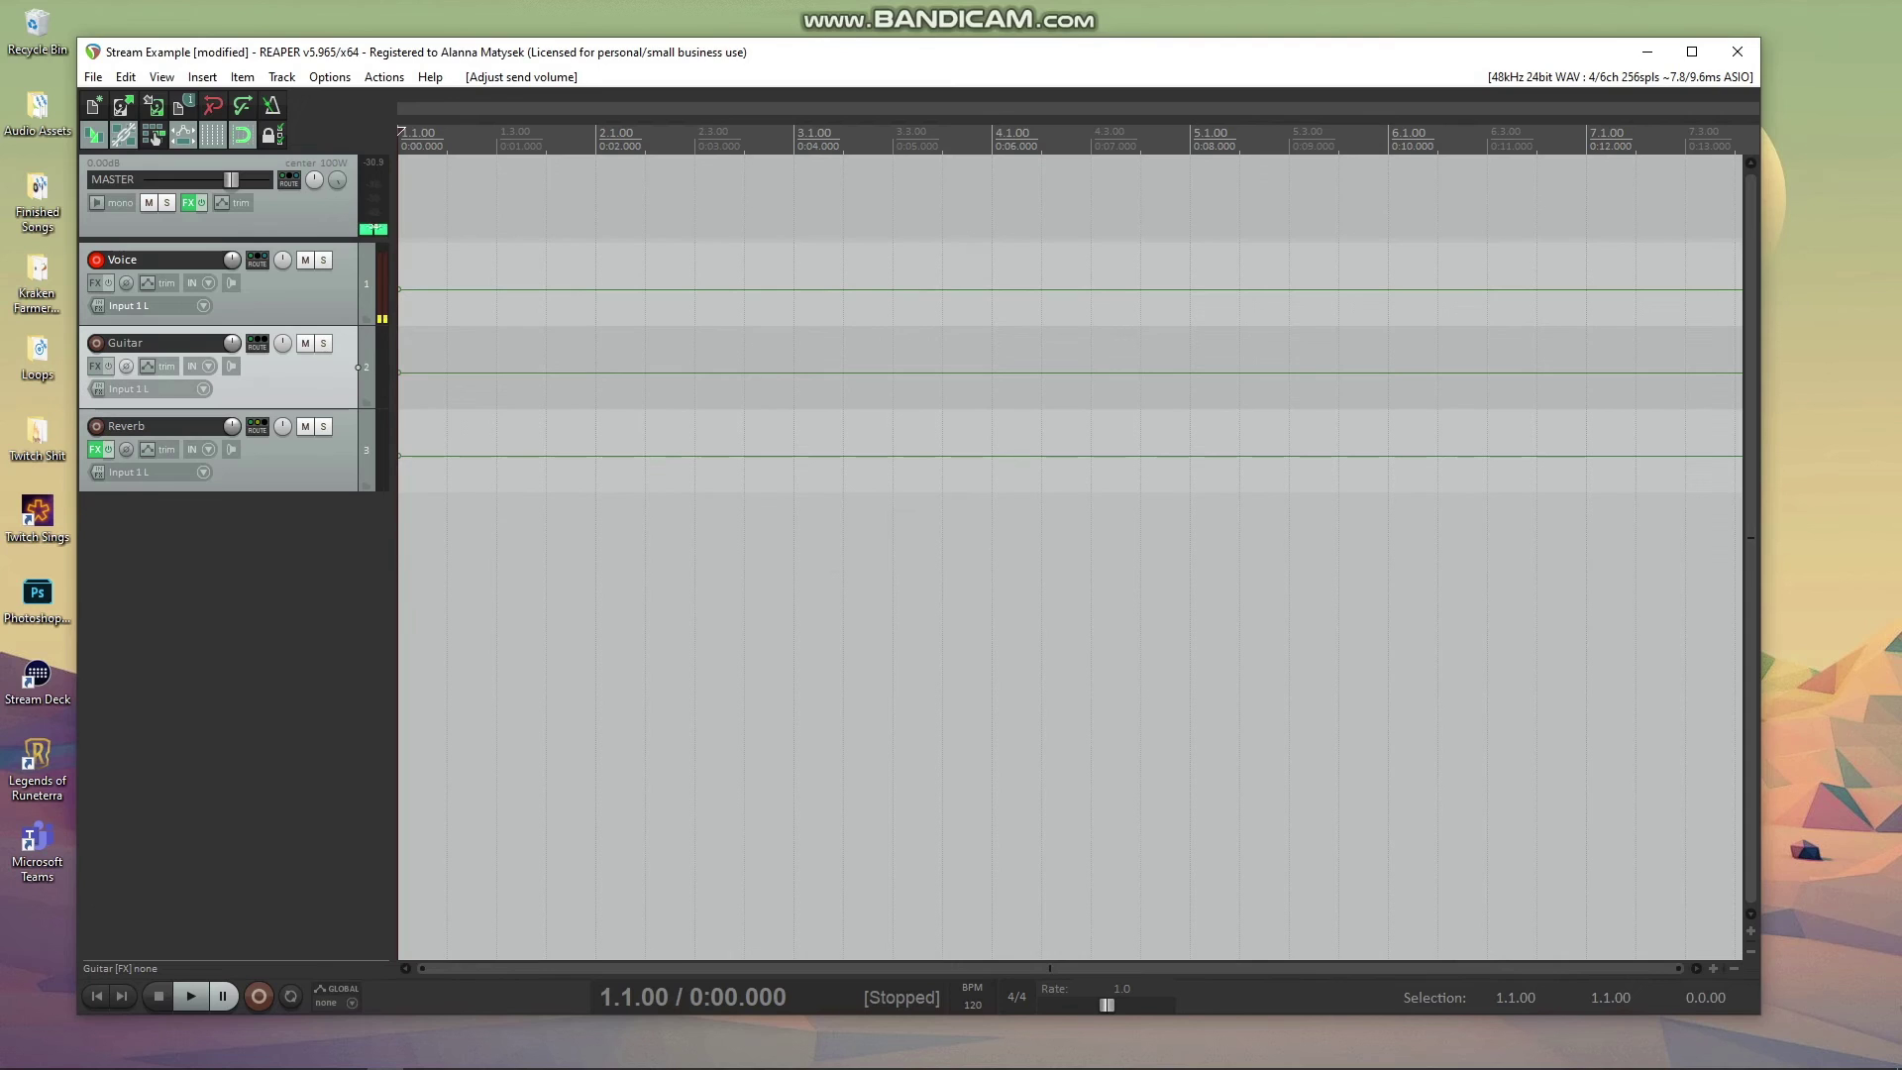
Step: Add a send from the Guitar track to the Reverb track and reduce the send volume
{"action": "left_click", "coordinate": [257, 343]}
{"action": "left_click", "coordinate": [554, 491]}
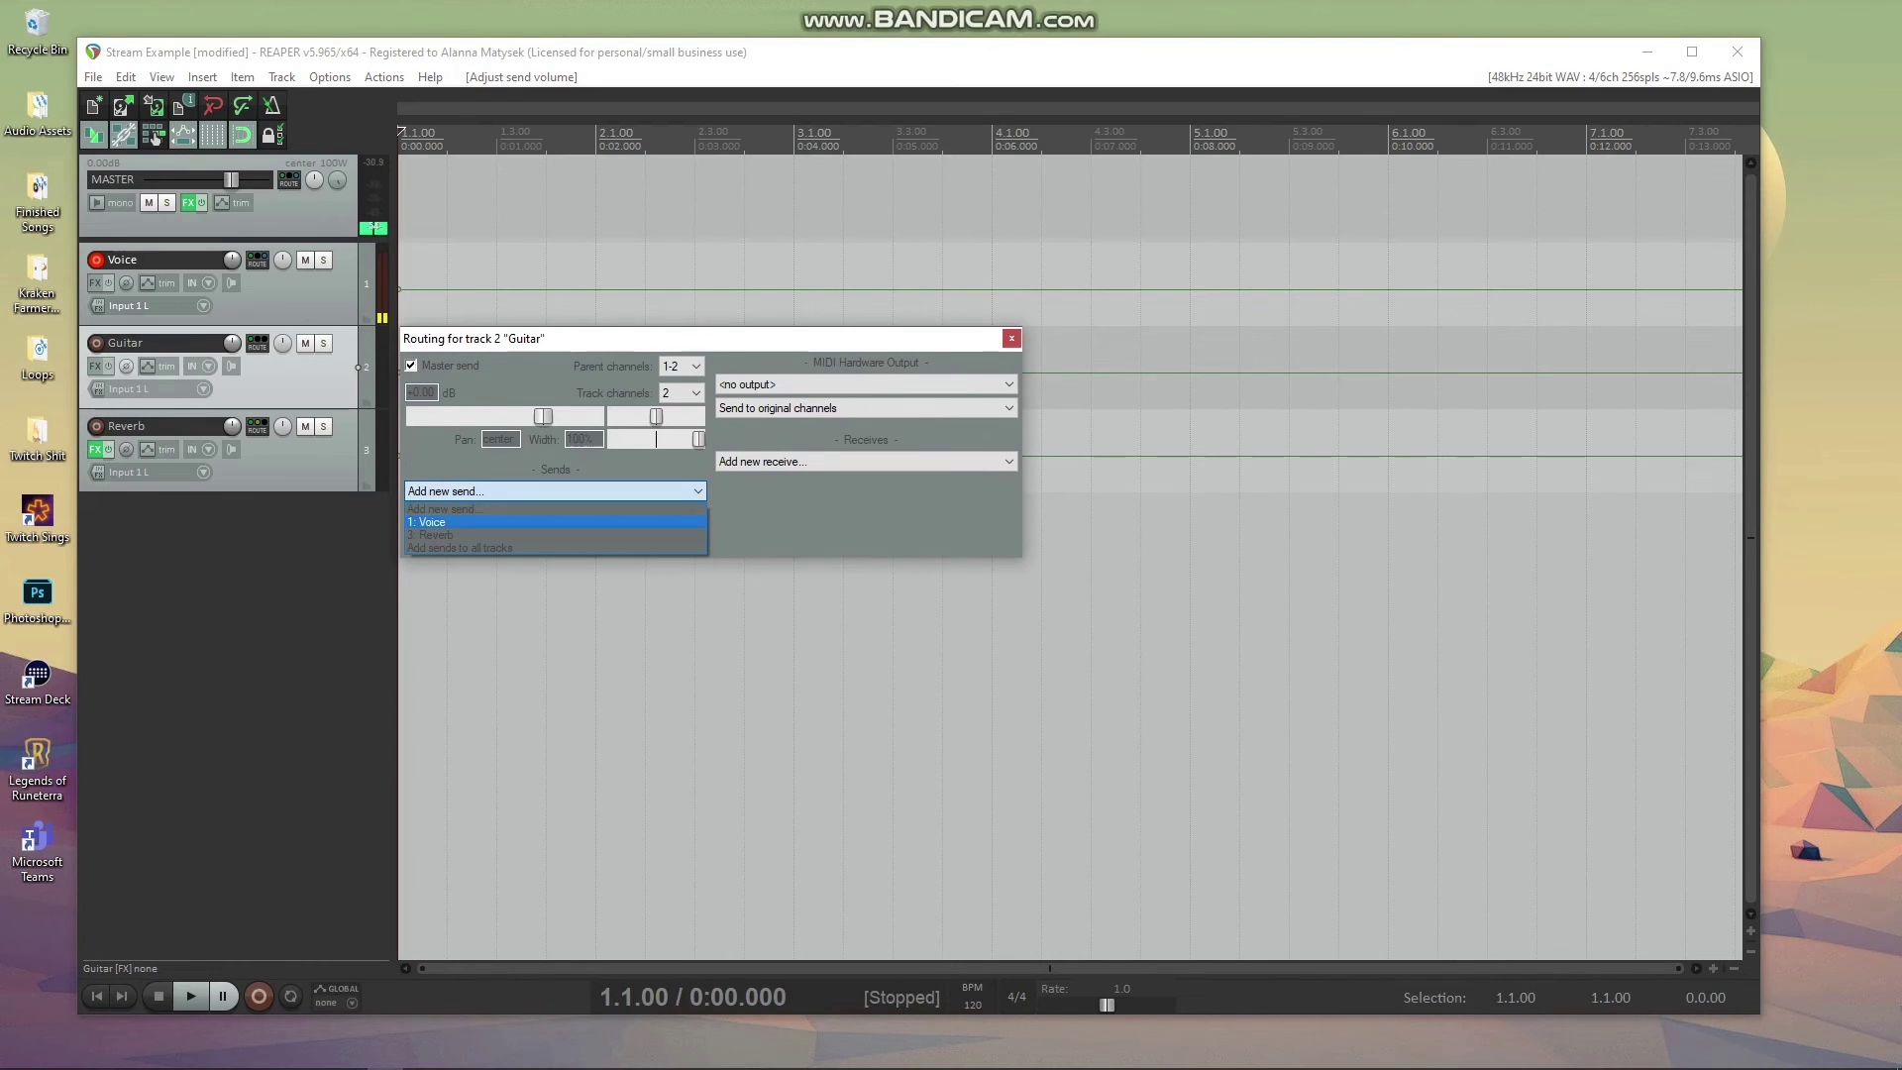
{"action": "left_click", "coordinate": [432, 535]}
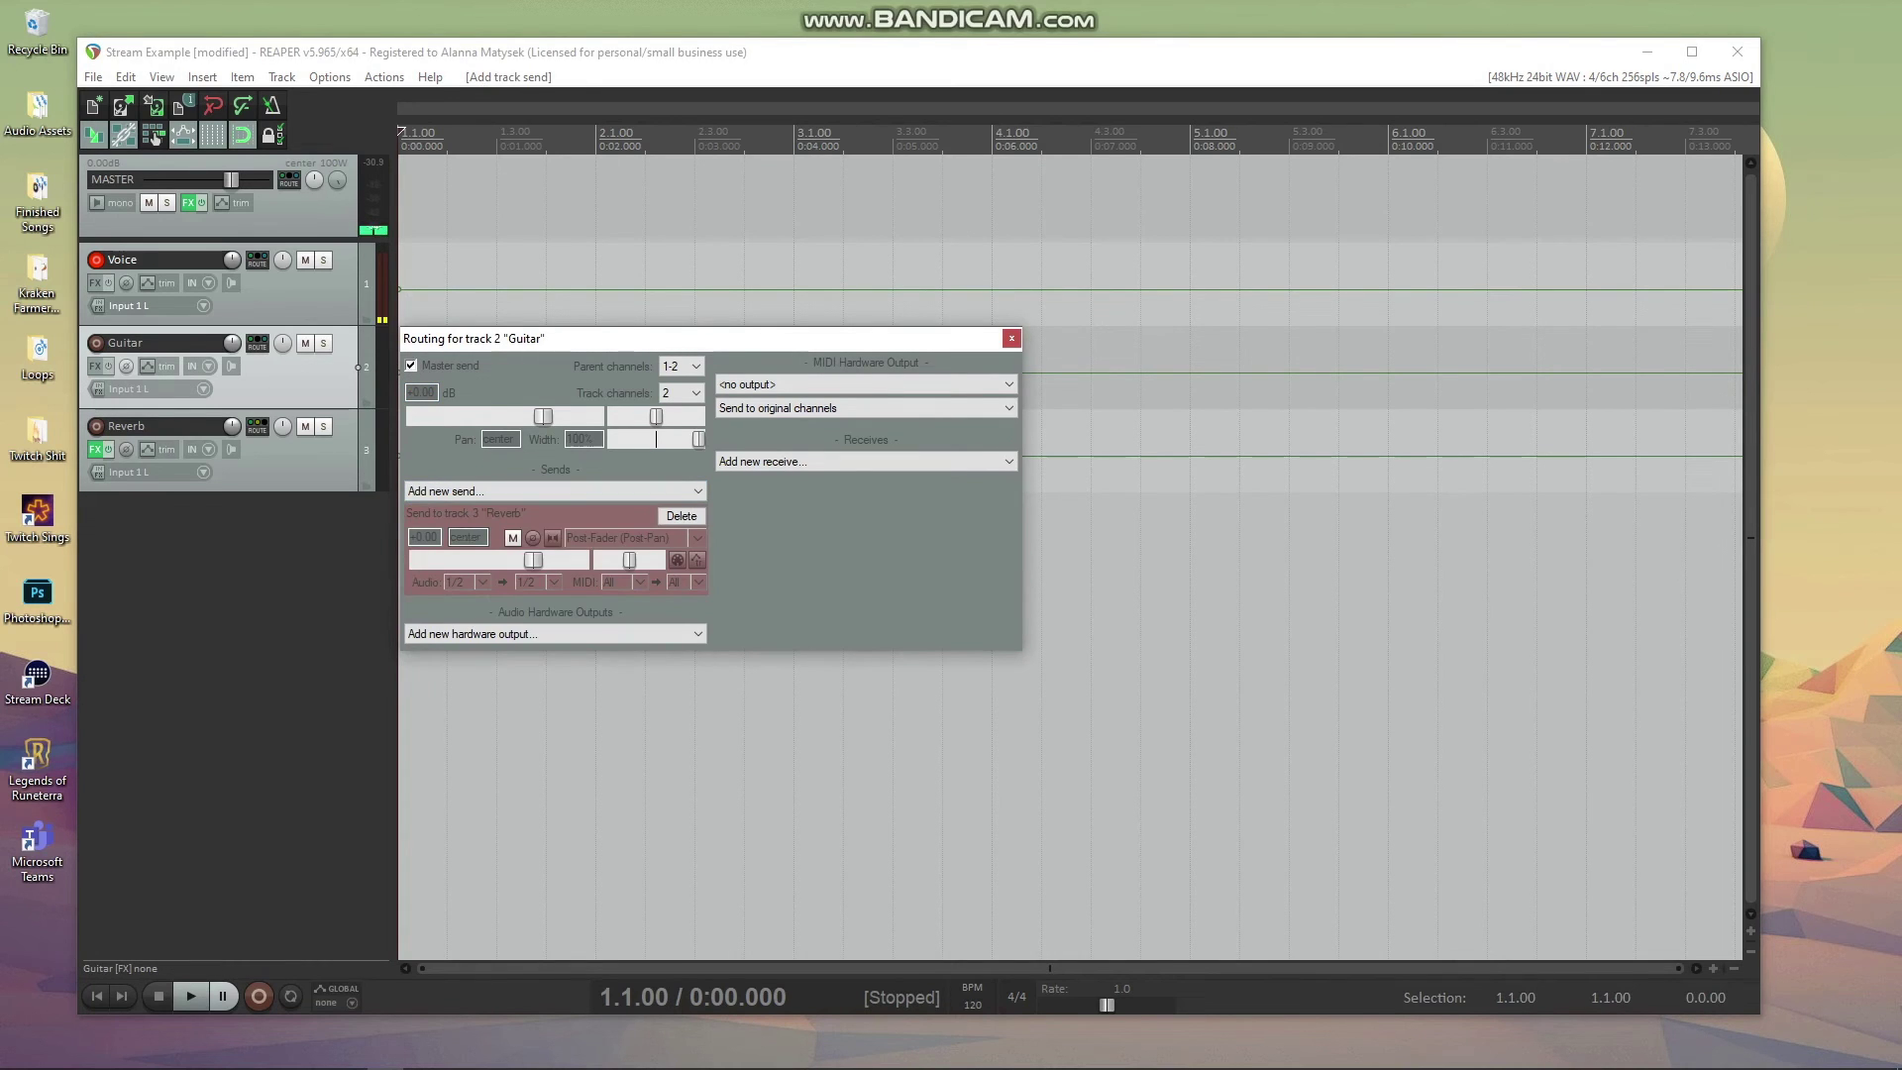
{"action": "left_click_drag", "start_coordinate": [533, 560], "coordinate": [485, 560]}
{"action": "key", "text": "Escape"}
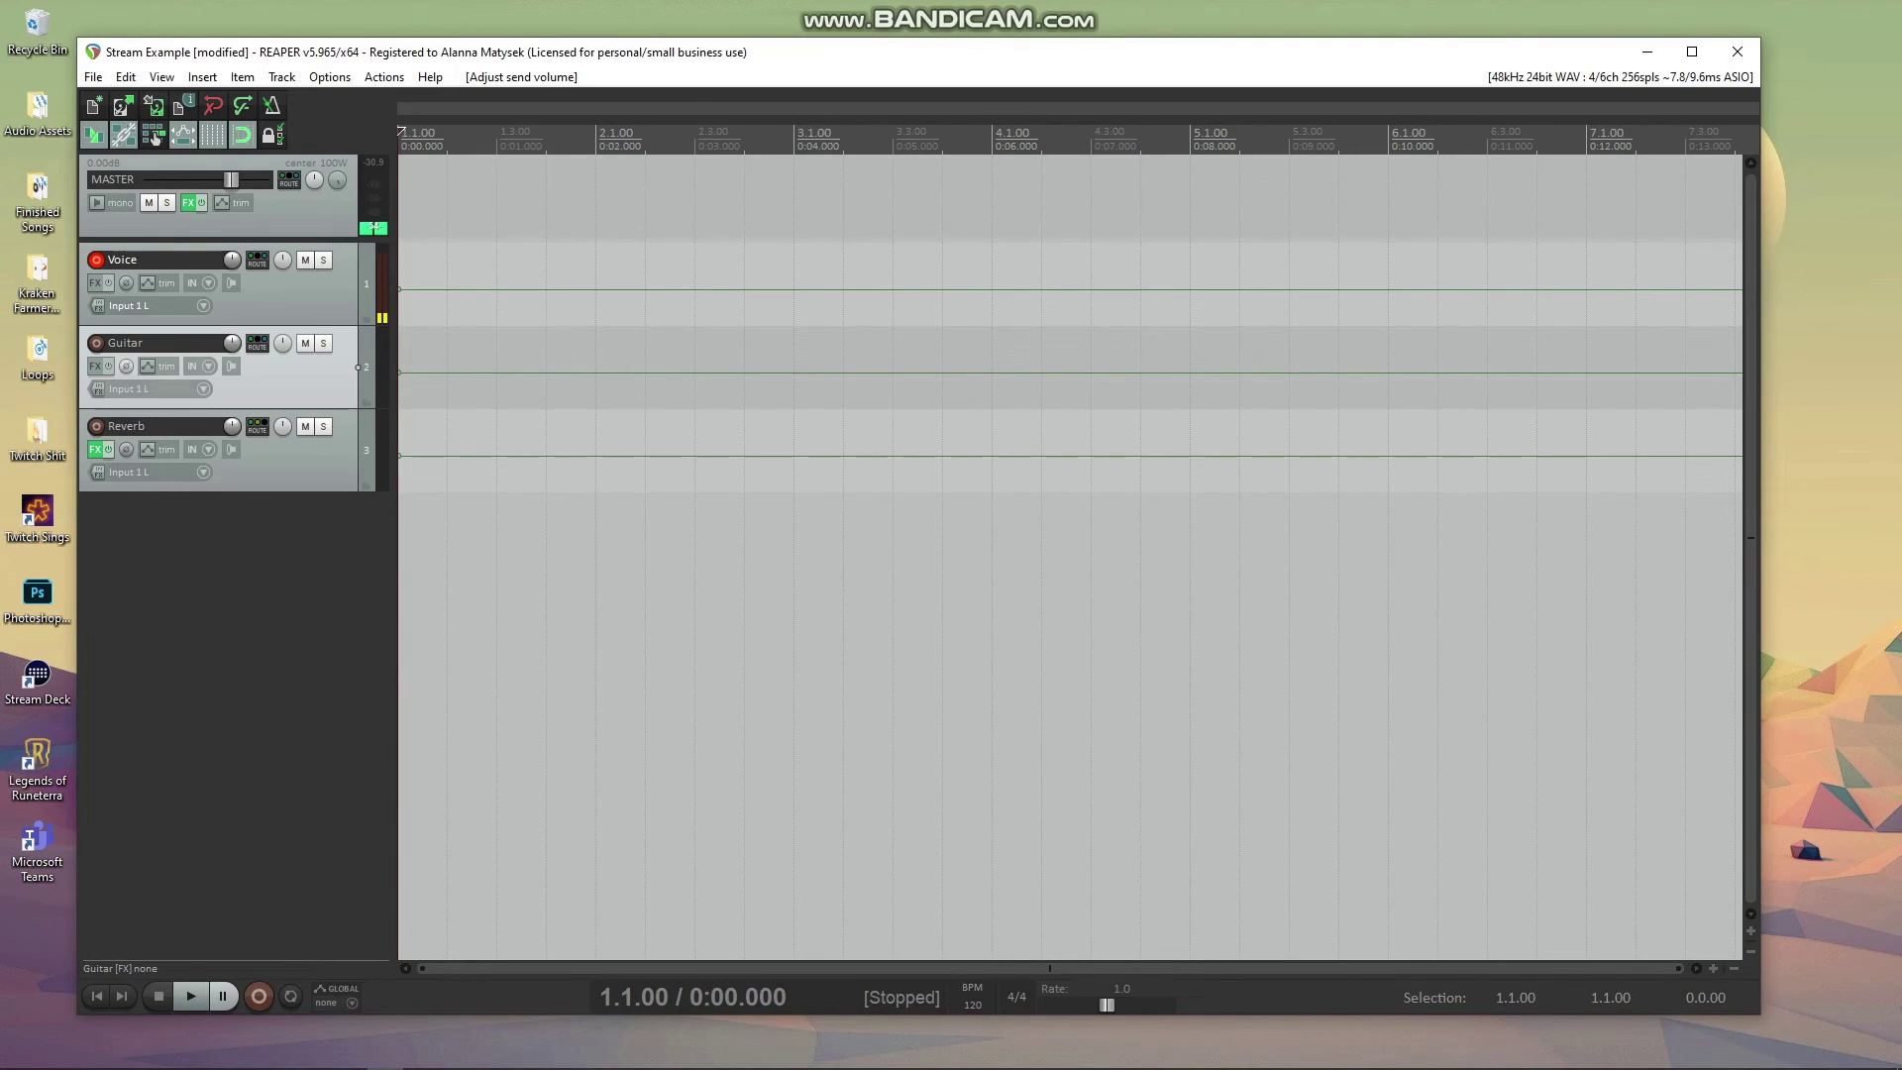
Step: Set the Master Limiter's threshold on the master track to -1.5 dB and close the effects window
{"action": "left_click", "coordinate": [188, 202]}
{"action": "left_click_drag", "start_coordinate": [246, 99], "coordinate": [277, 354]}
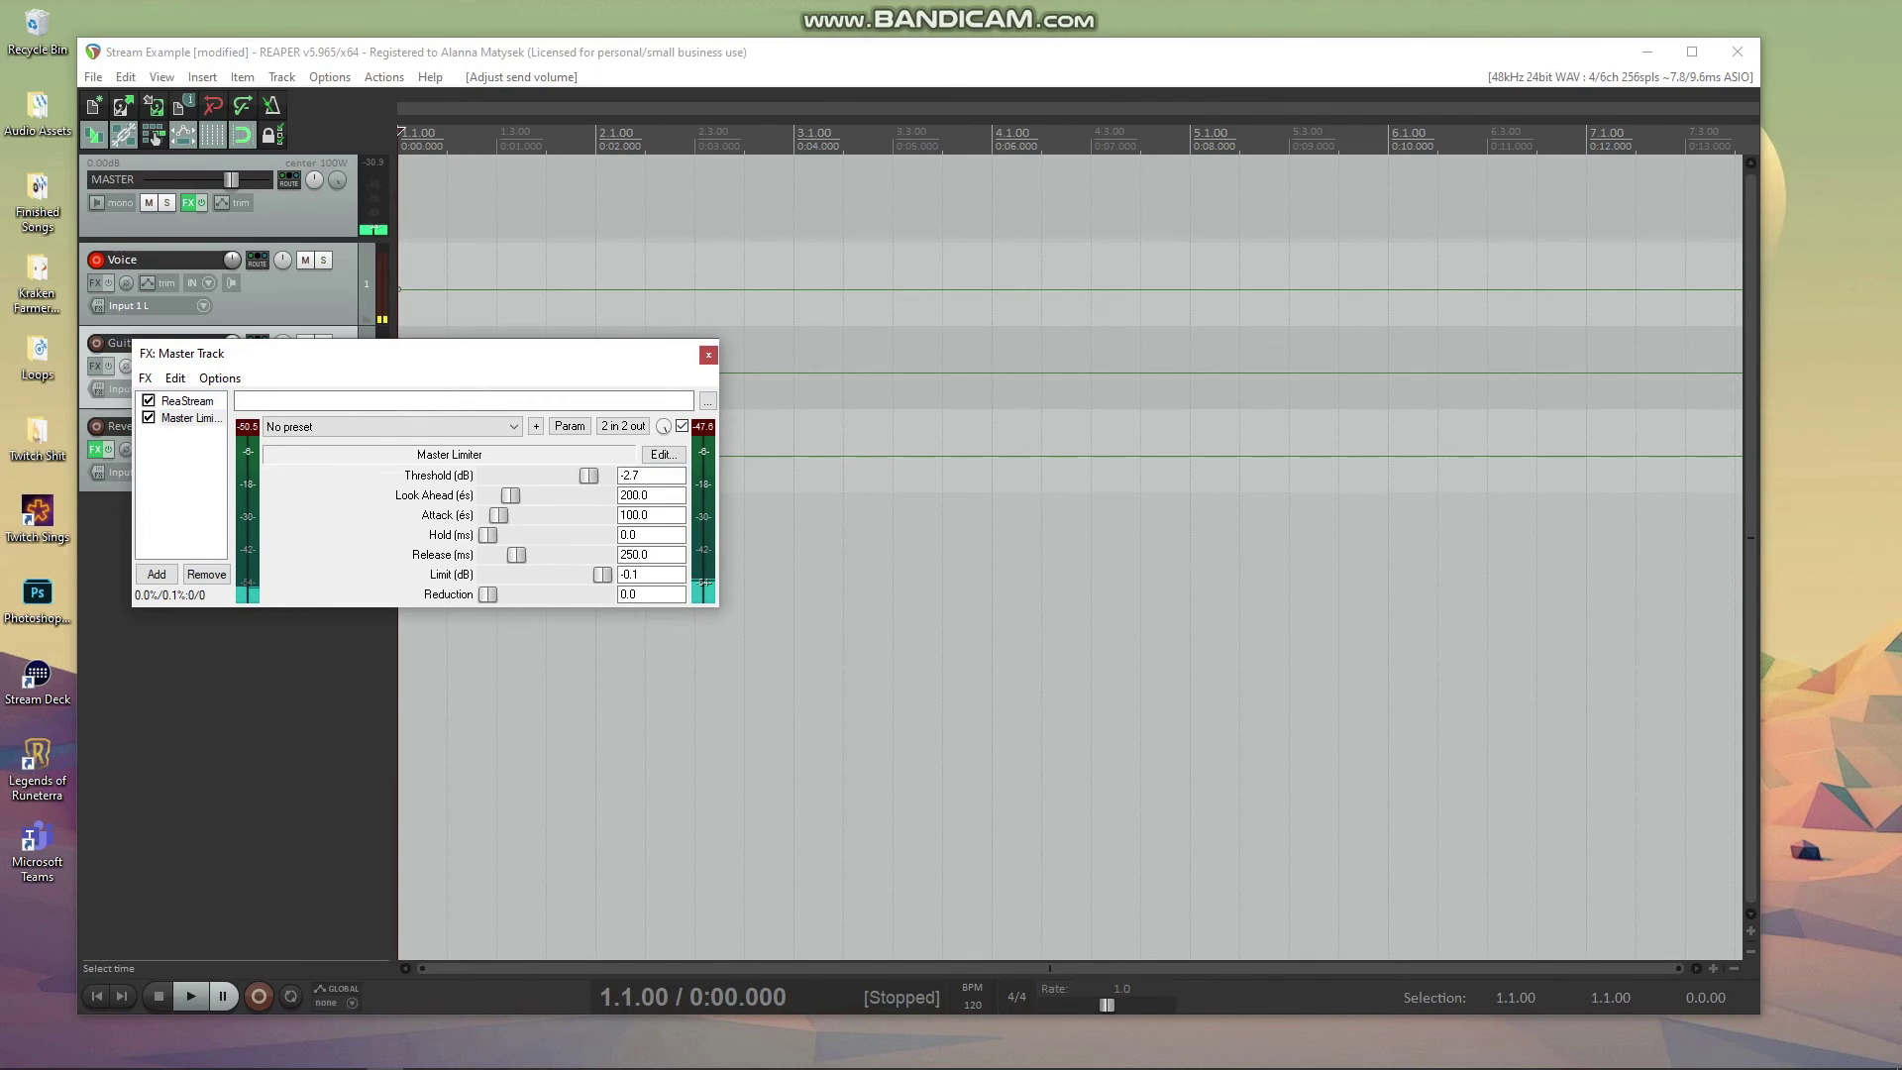
{"action": "left_click_drag", "start_coordinate": [591, 476], "coordinate": [594, 476]}
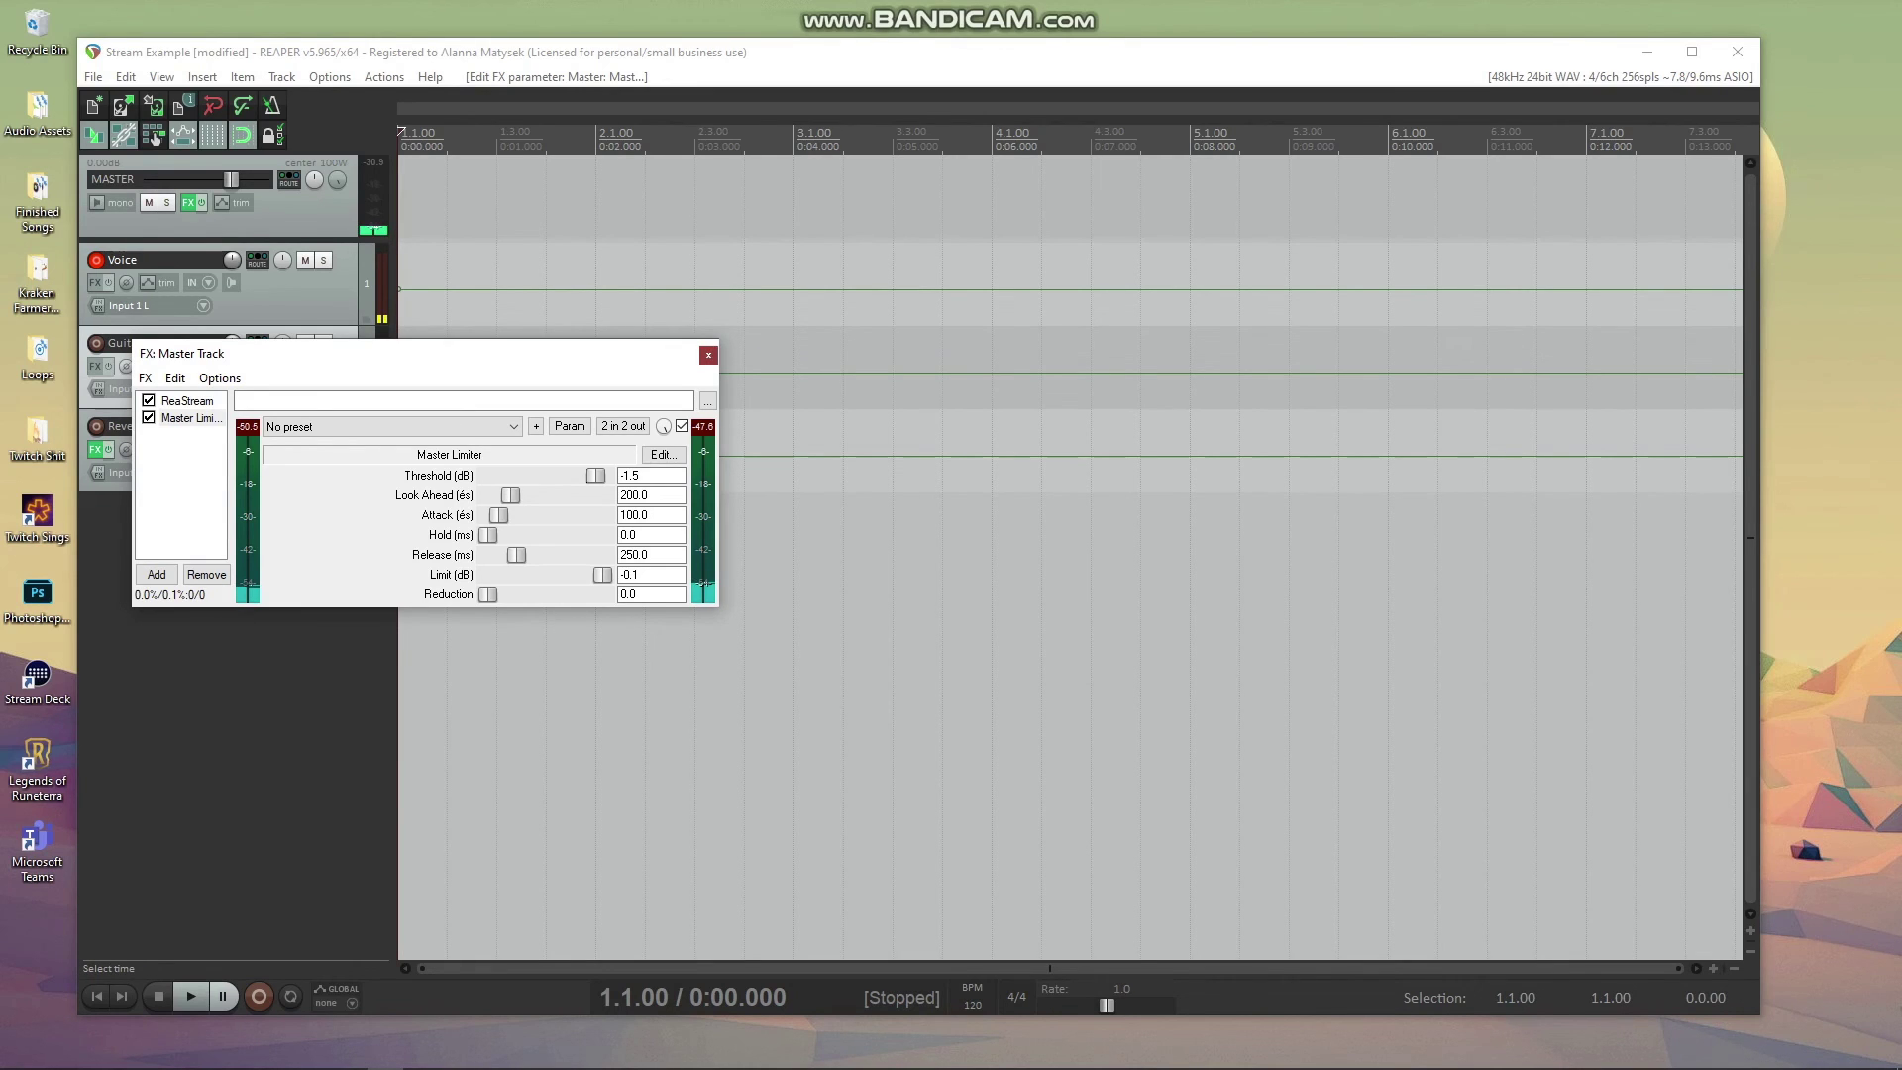
{"action": "left_click", "coordinate": [708, 354]}
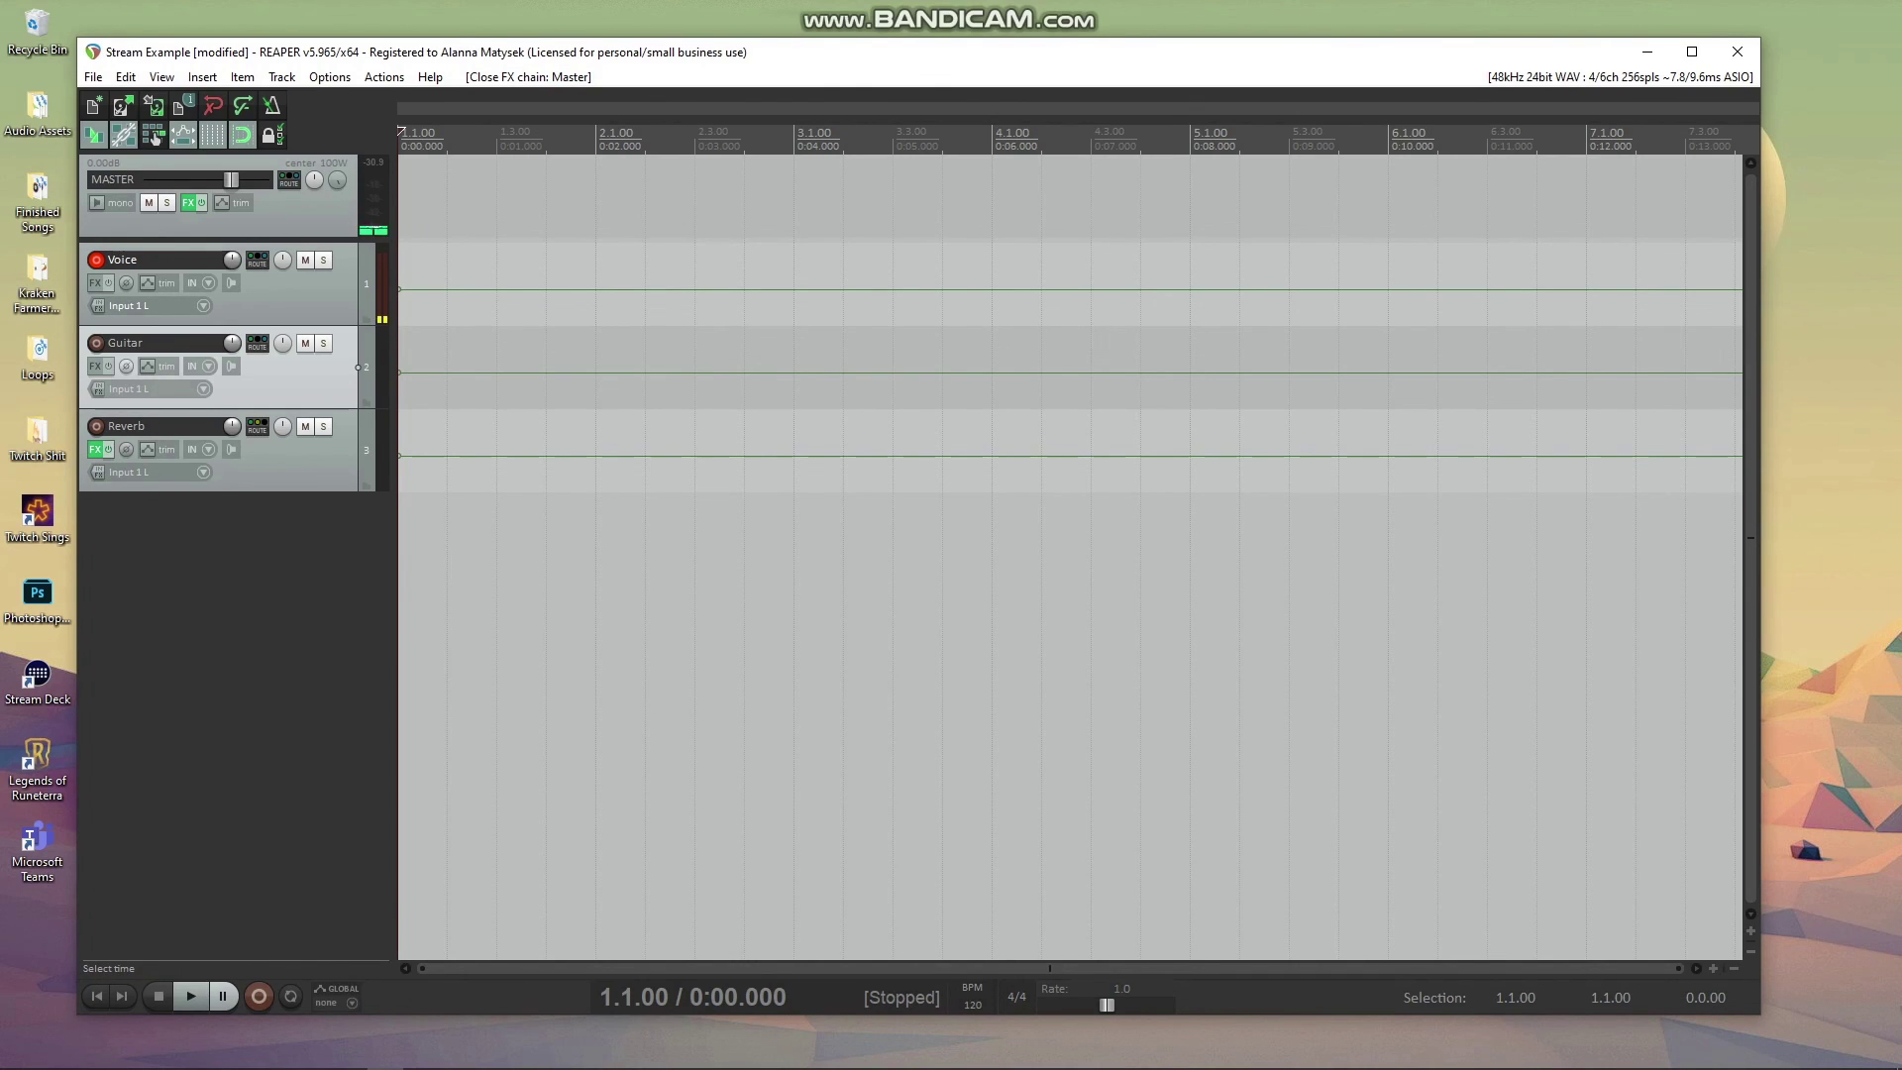
Step: Narrow the REAPER window to little more than its track controls and move it towards the desktop's right edge
{"action": "left_click_drag", "start_coordinate": [75, 895], "coordinate": [1401, 910]}
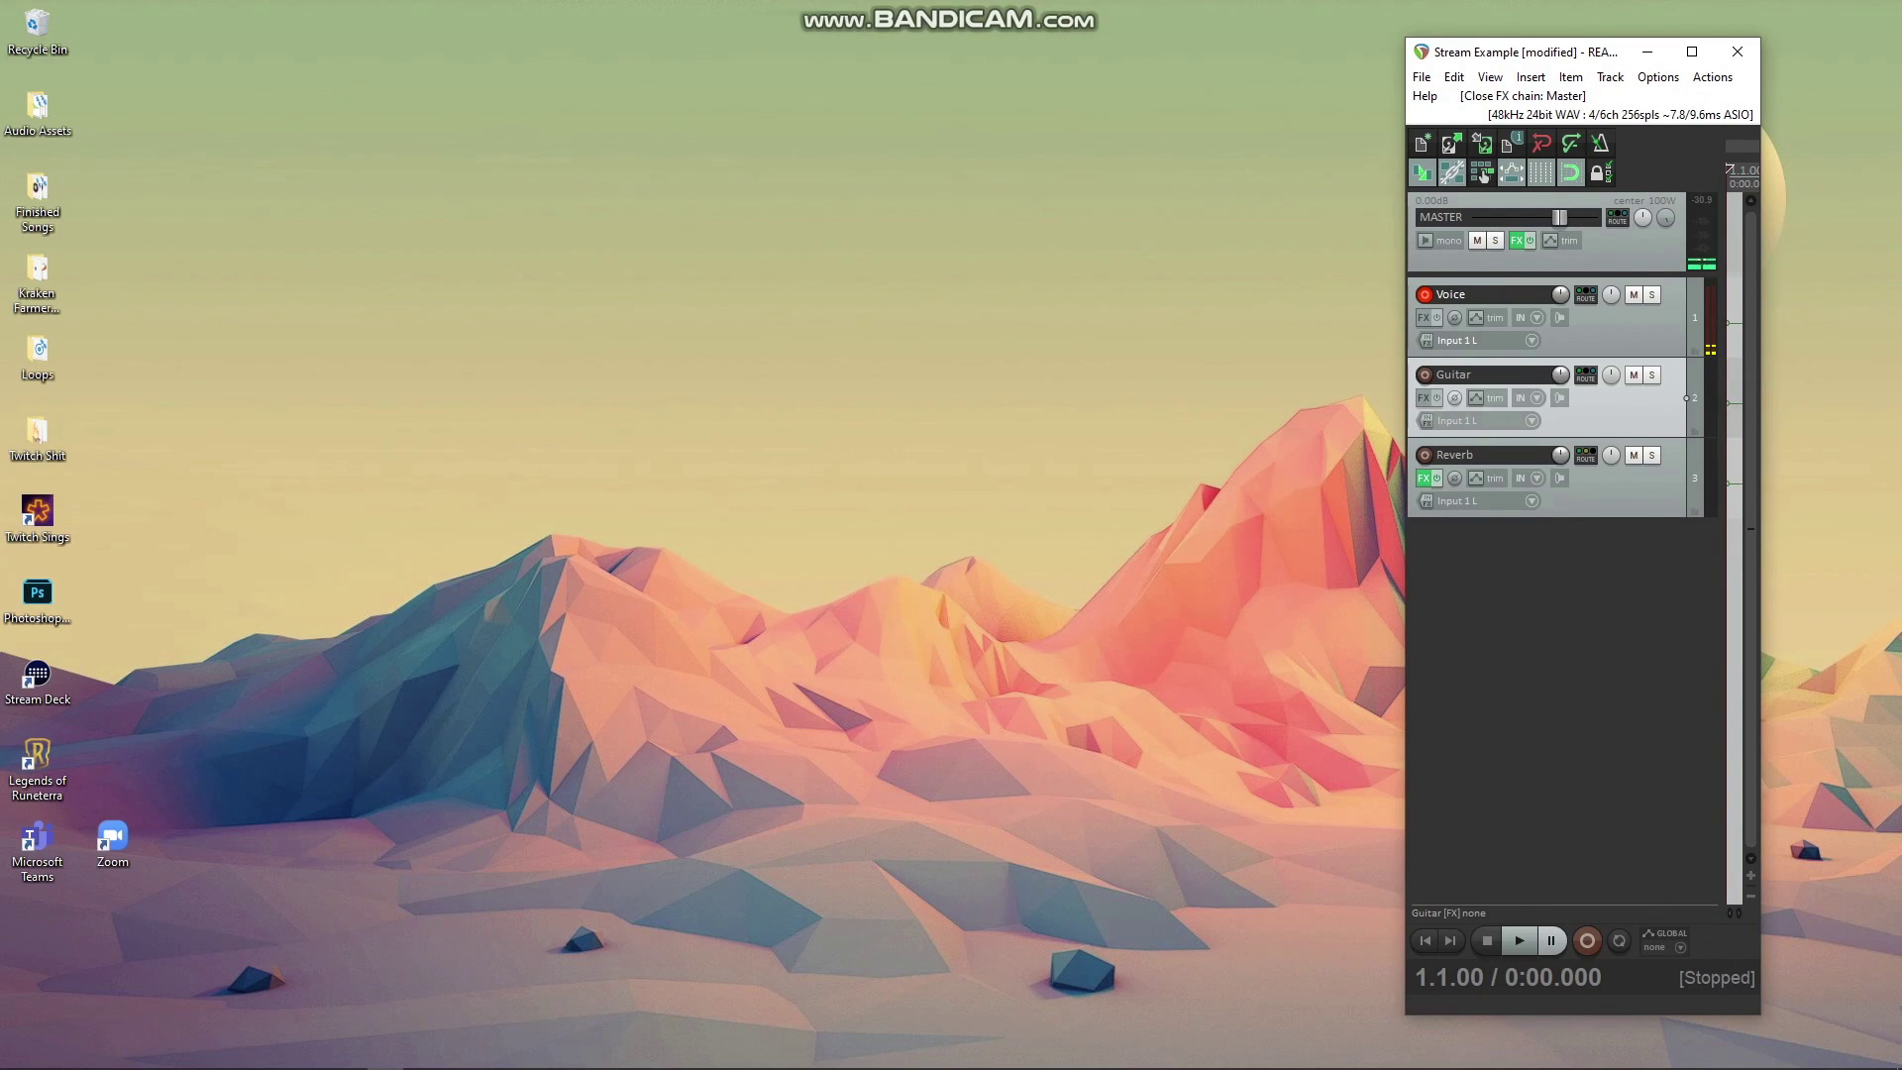
{"action": "left_click_drag", "start_coordinate": [1566, 51], "coordinate": [1677, 52]}
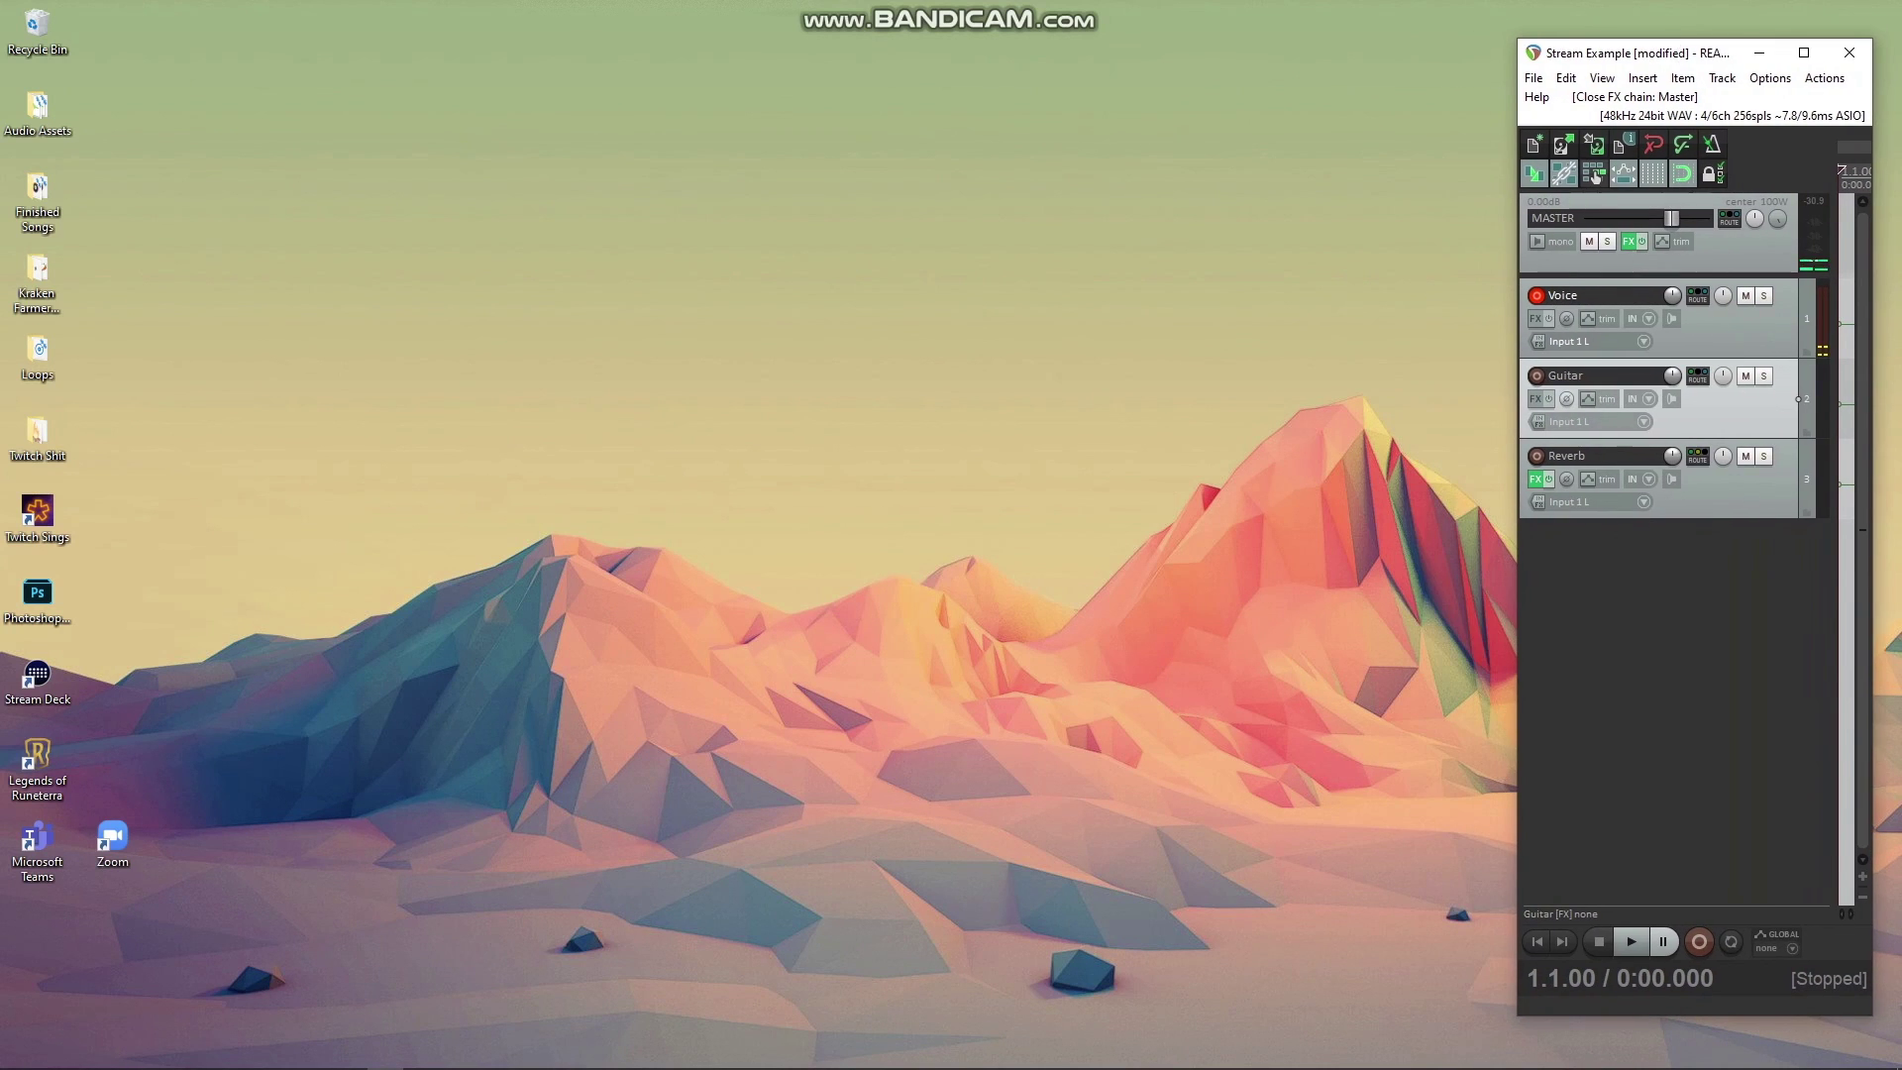